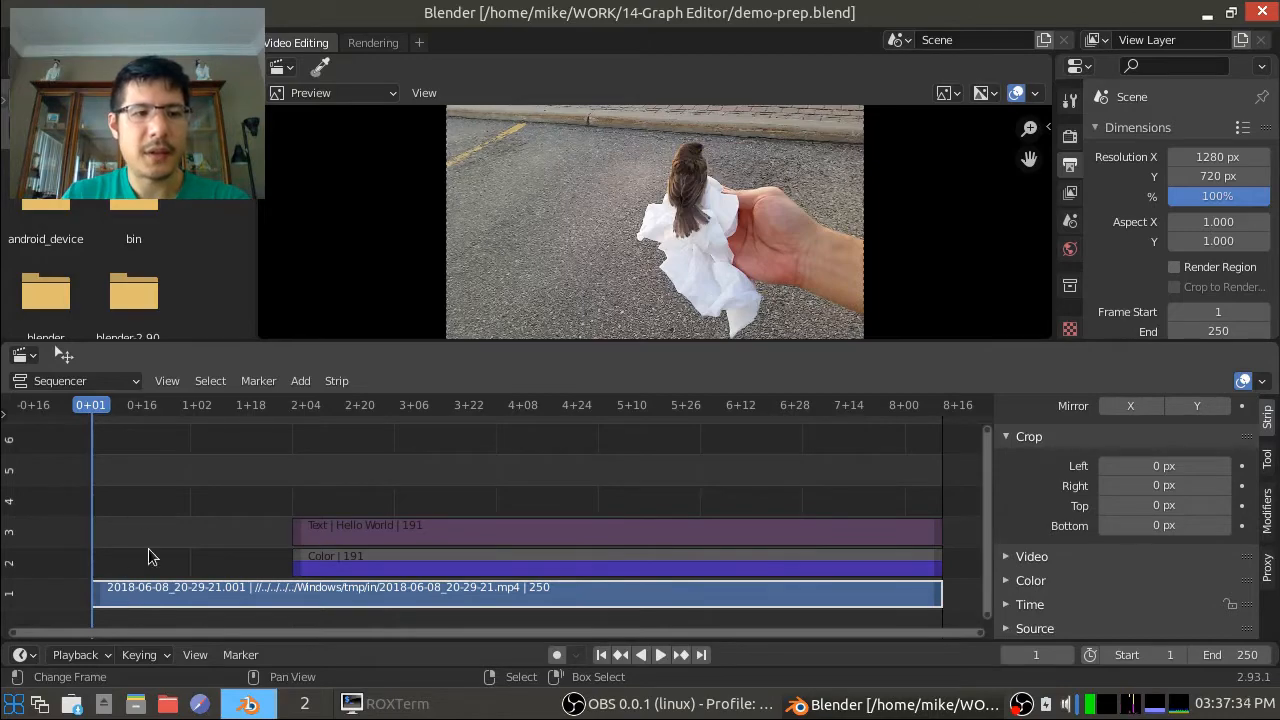
- Preview the opening frames of the video clip and return the playhead to frame 1
{"action": "key", "text": "space"}
{"action": "left_click_drag", "start_coordinate": [194, 607], "coordinate": [111, 592]}
{"action": "key", "text": "space"}
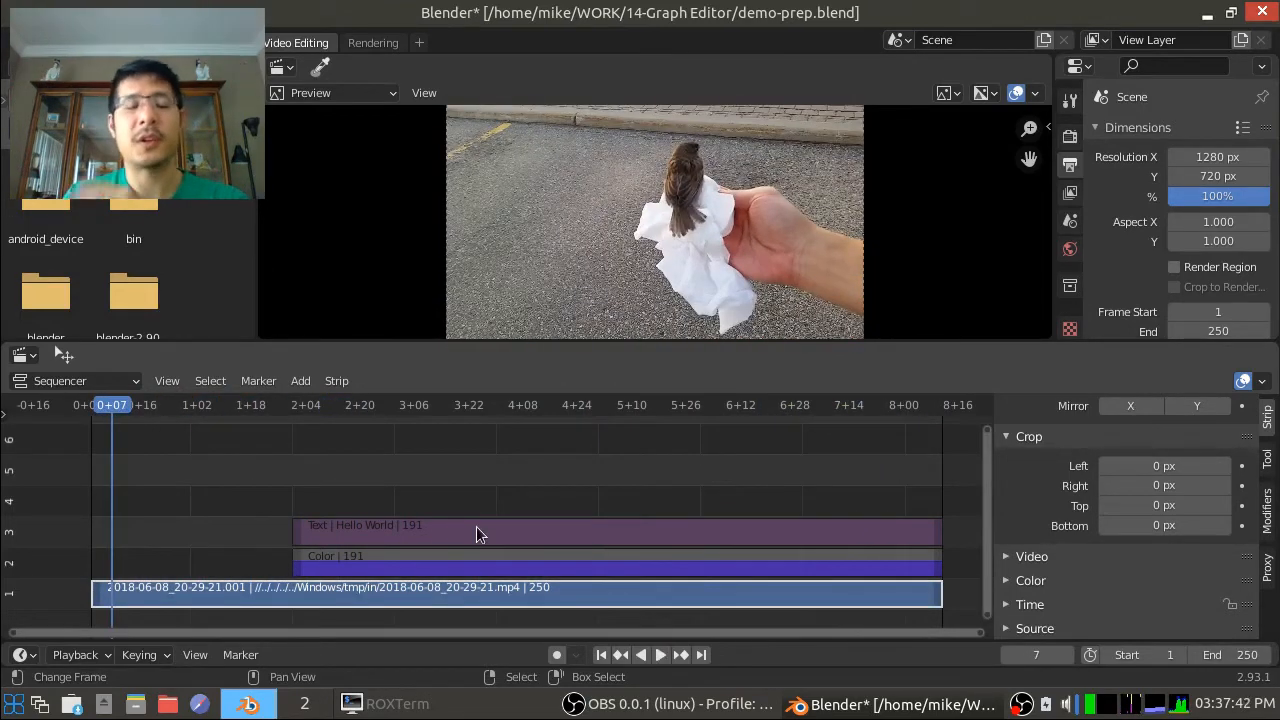
{"action": "left_click", "coordinate": [601, 655]}
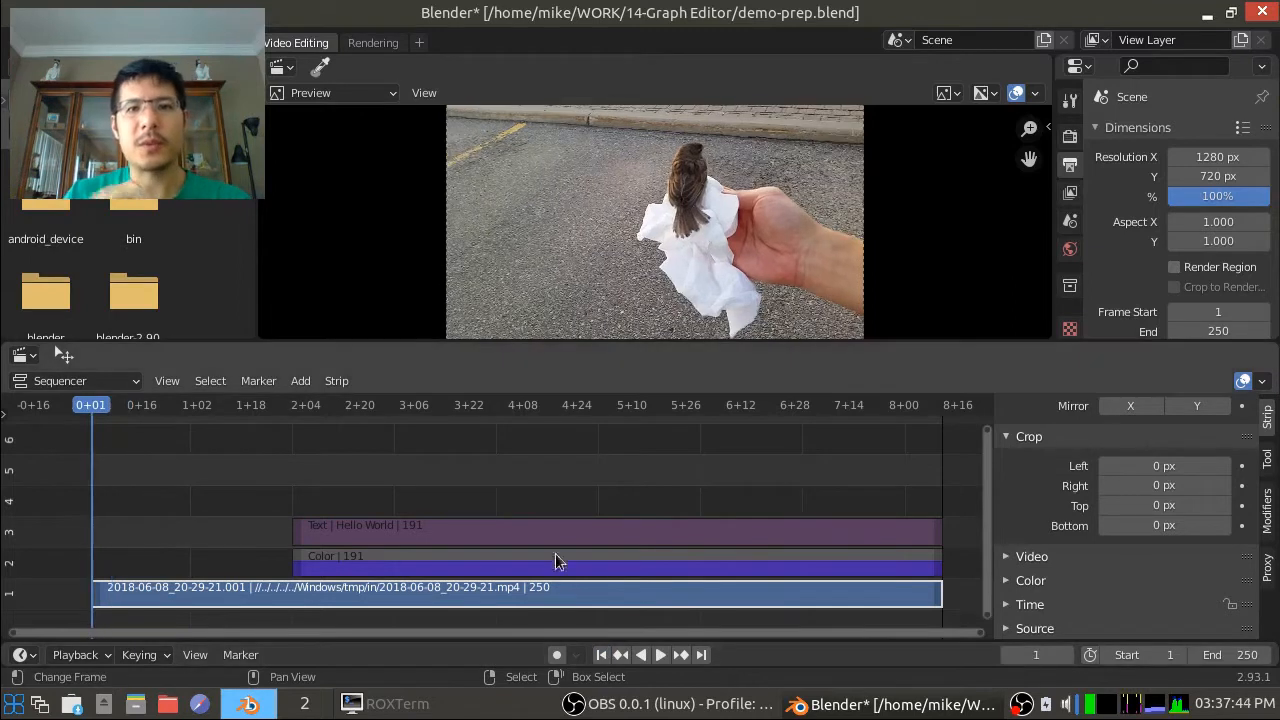
- Add a Fade In and Out to the selected movie strip in channel 1
{"action": "left_click", "coordinate": [301, 384]}
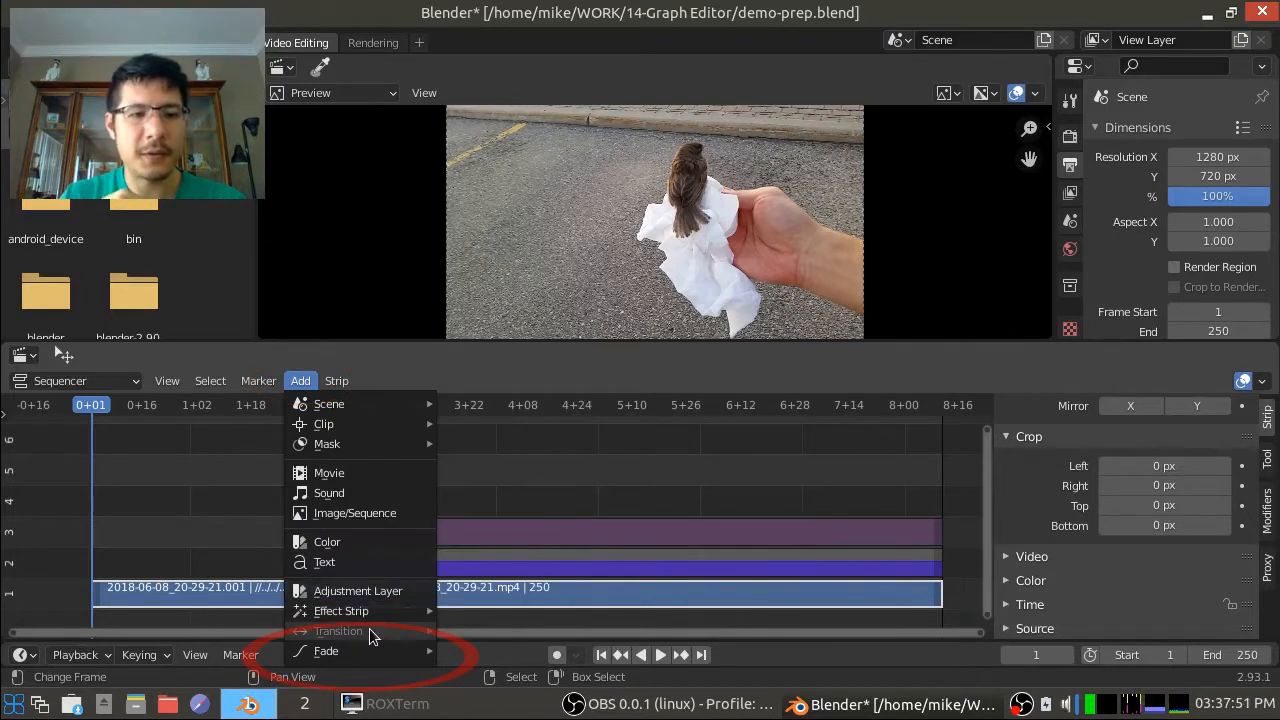
{"action": "mouse_move", "coordinate": [367, 651]}
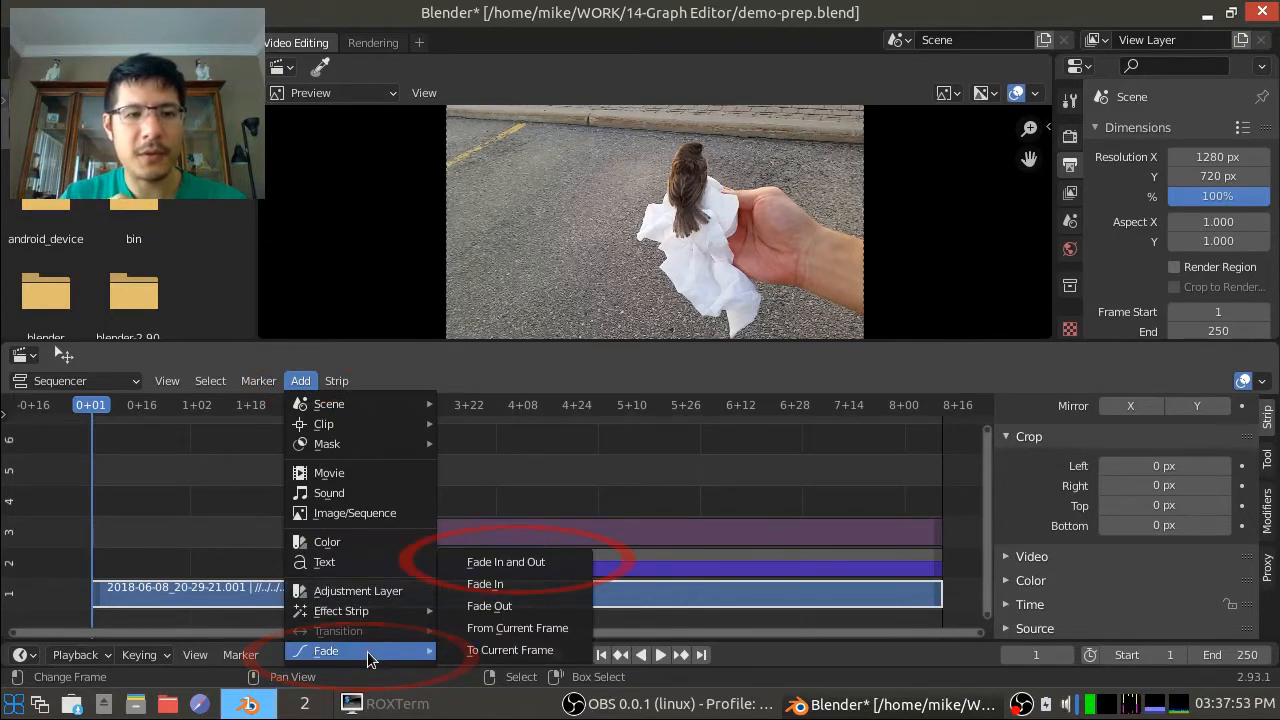
{"action": "left_click", "coordinate": [548, 564]}
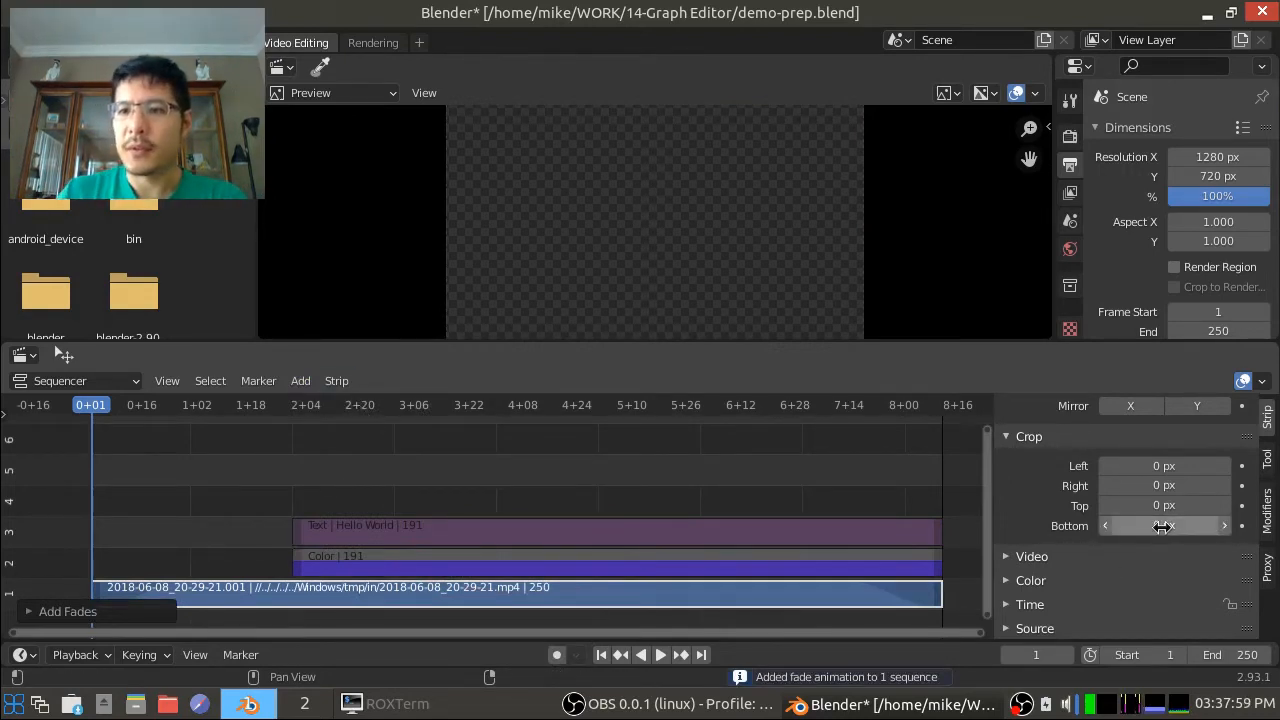
- Check the movie strip's Opacity at each fade keyframe, at frames 1, 31, 221 and 251, and return to frame 1
{"action": "scroll", "coordinate": [1161, 525], "scroll_direction": "up", "scroll_amount": 6}
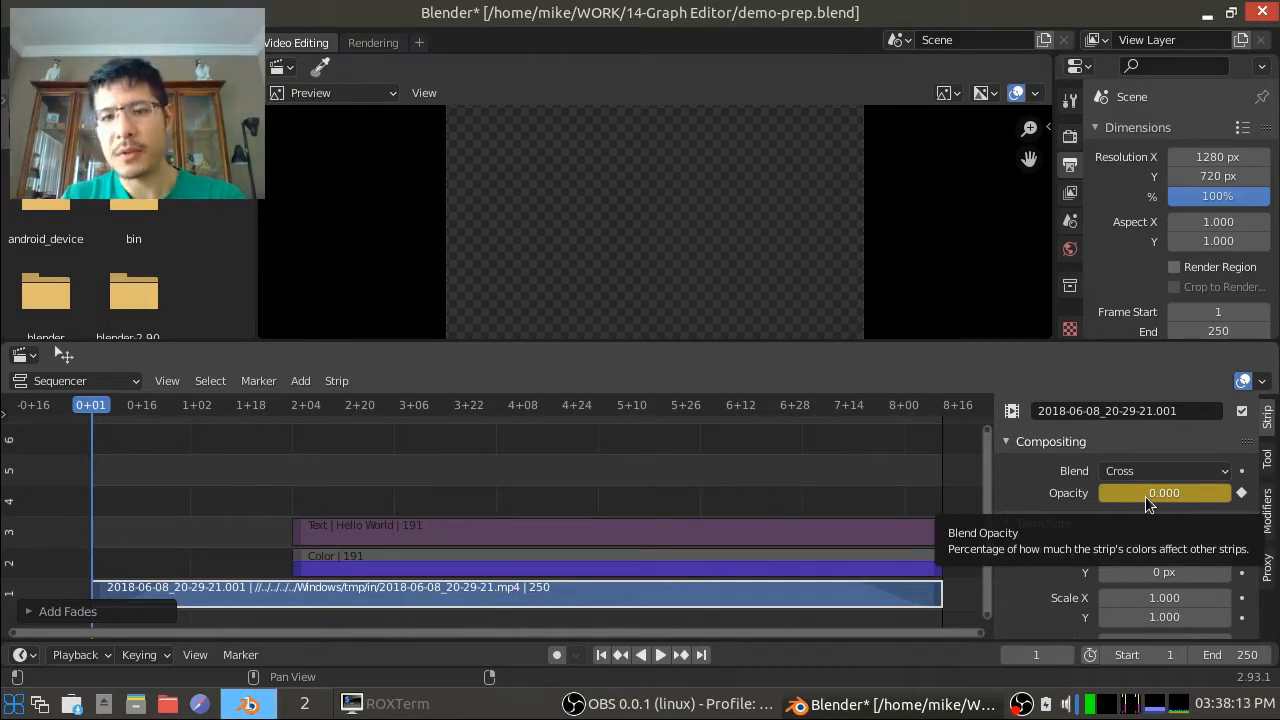
{"action": "key", "text": "Up"}
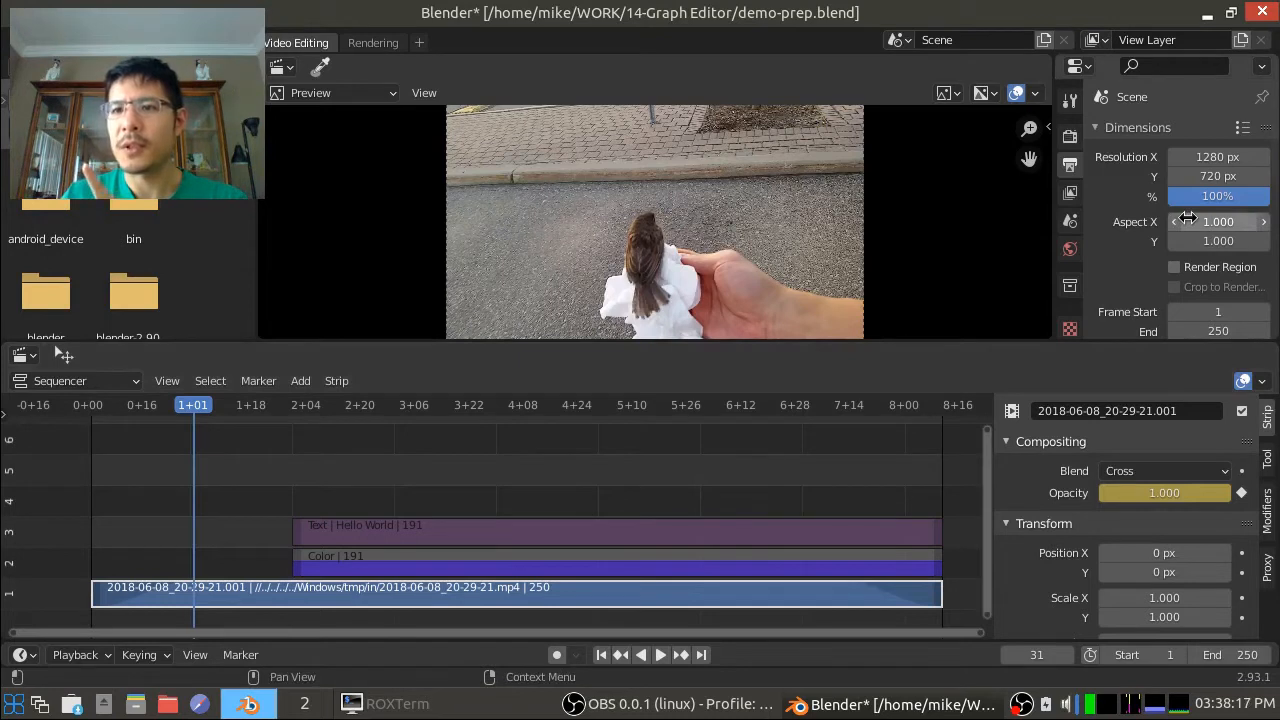
{"action": "scroll", "coordinate": [1180, 297], "scroll_direction": "down", "scroll_amount": 3}
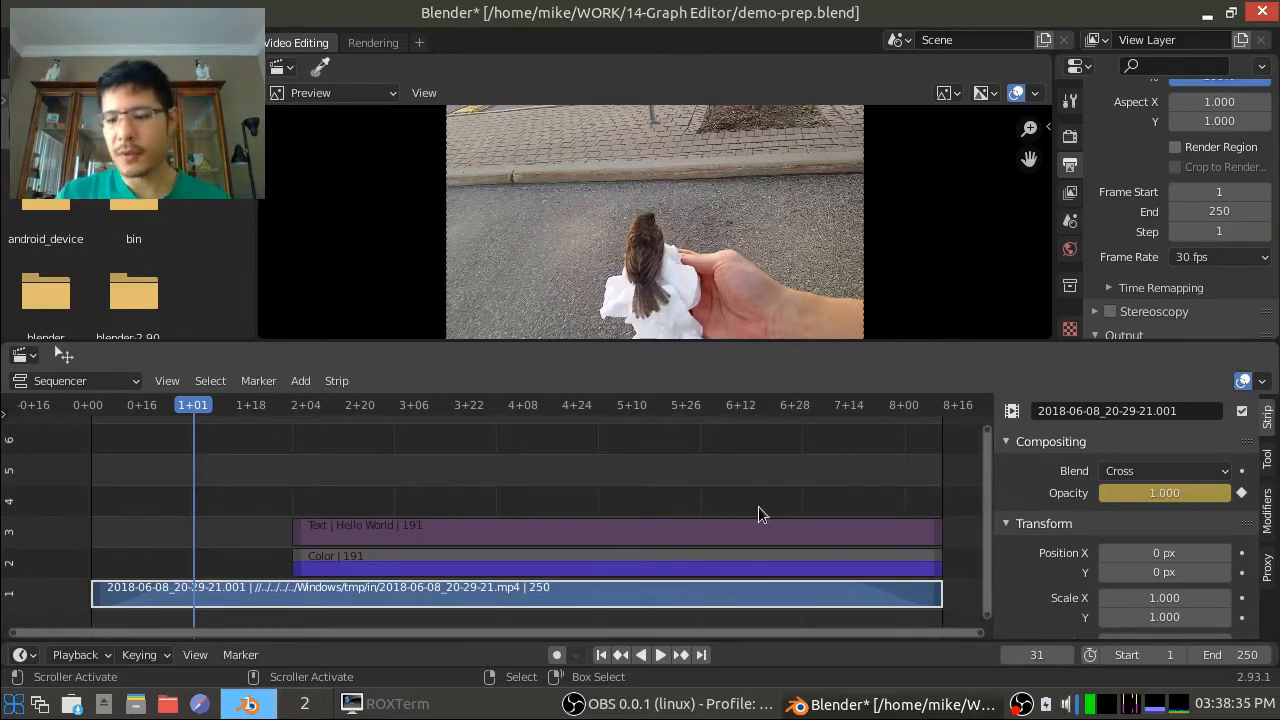
{"action": "key", "text": "Up"}
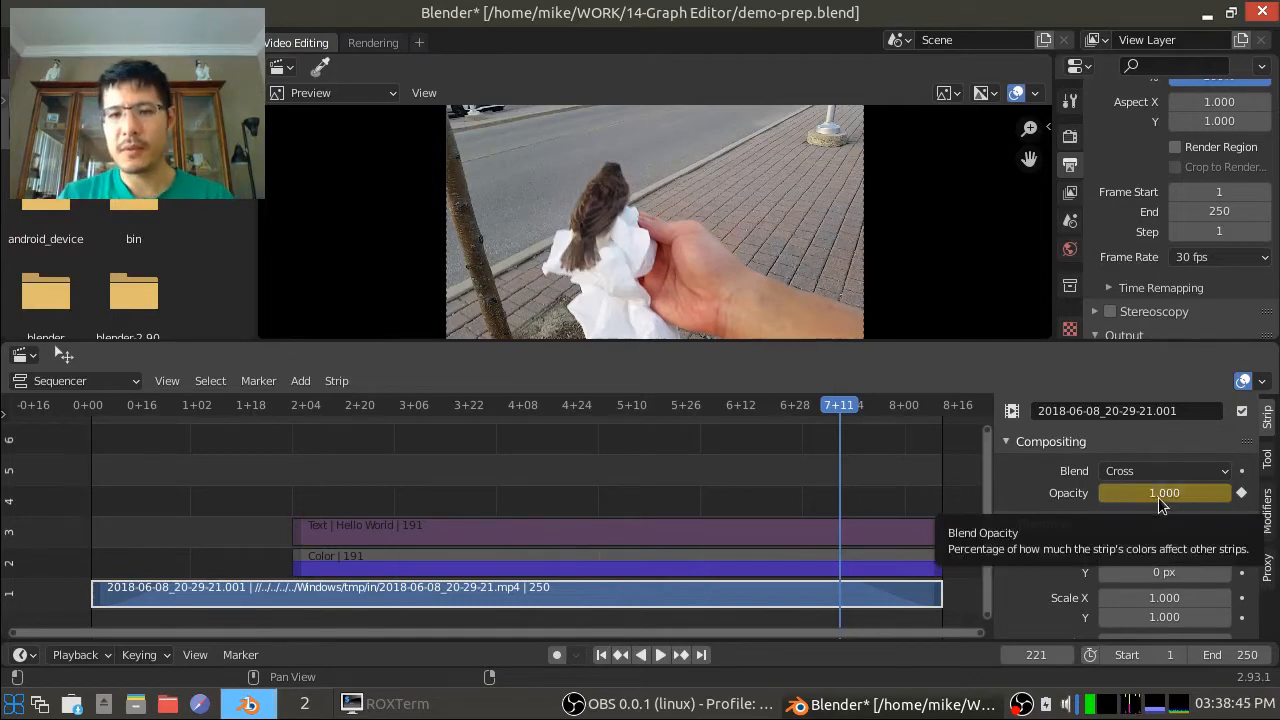
{"action": "key", "text": "Up"}
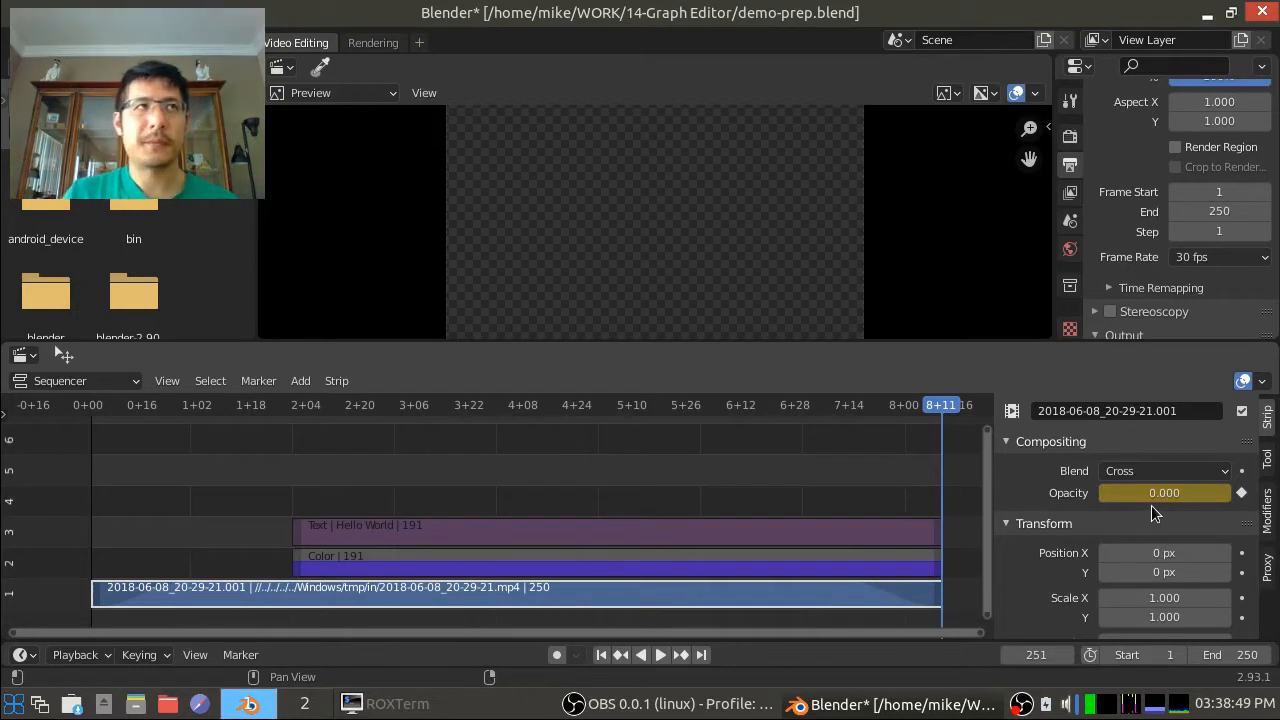
{"action": "left_click", "coordinate": [602, 655]}
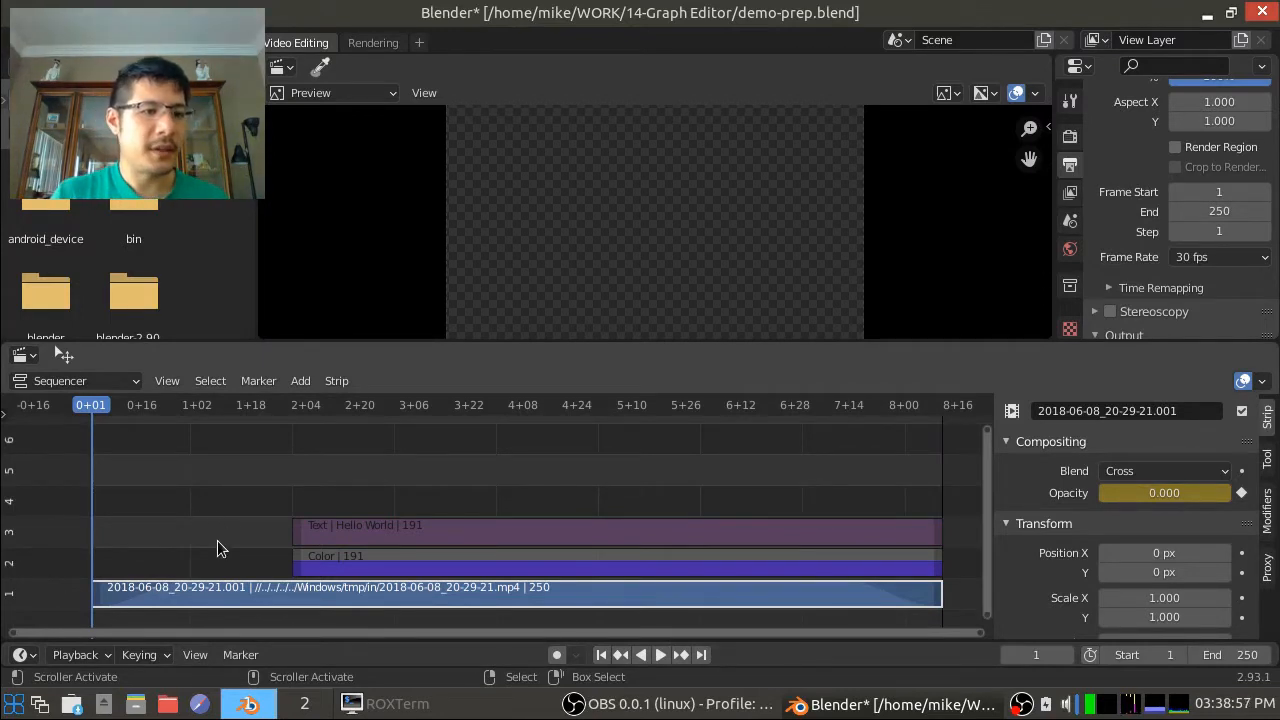
- Zoom in on the start of the movie strip and inspect its fade-in ramp up to frame 31
{"action": "key", "text": "shift+b"}
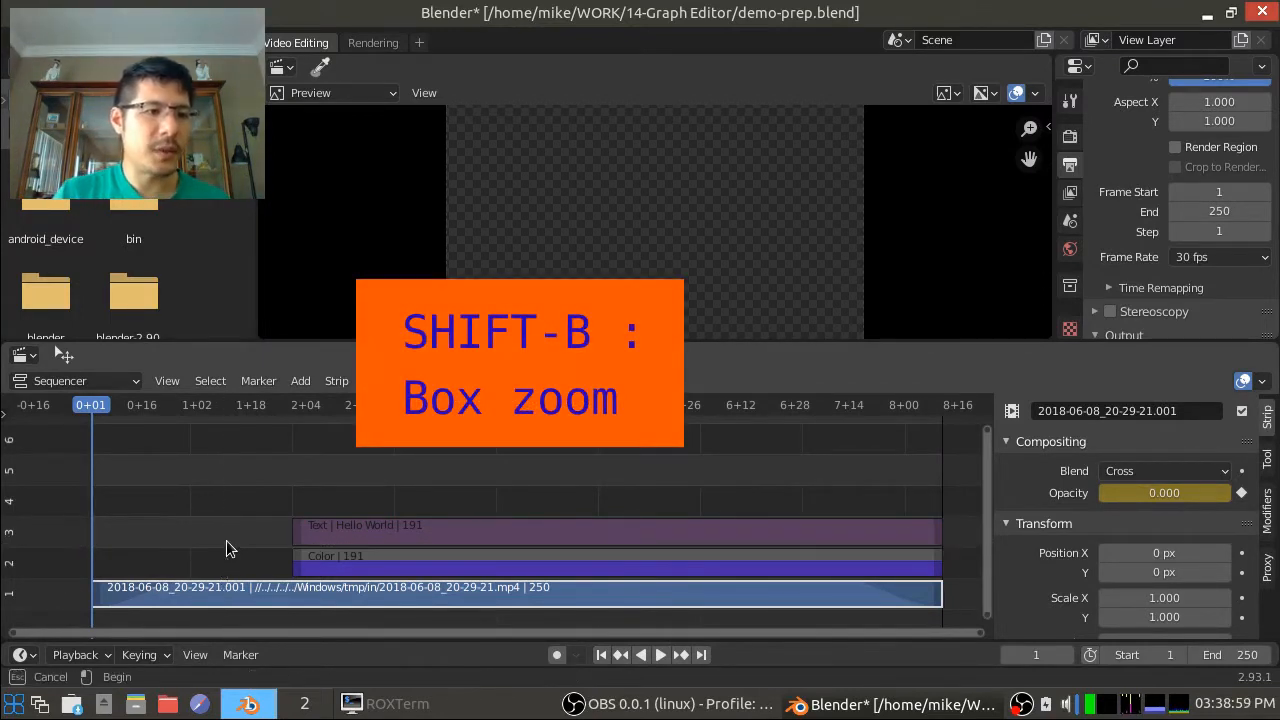
{"action": "left_click_drag", "start_coordinate": [227, 543], "coordinate": [69, 622]}
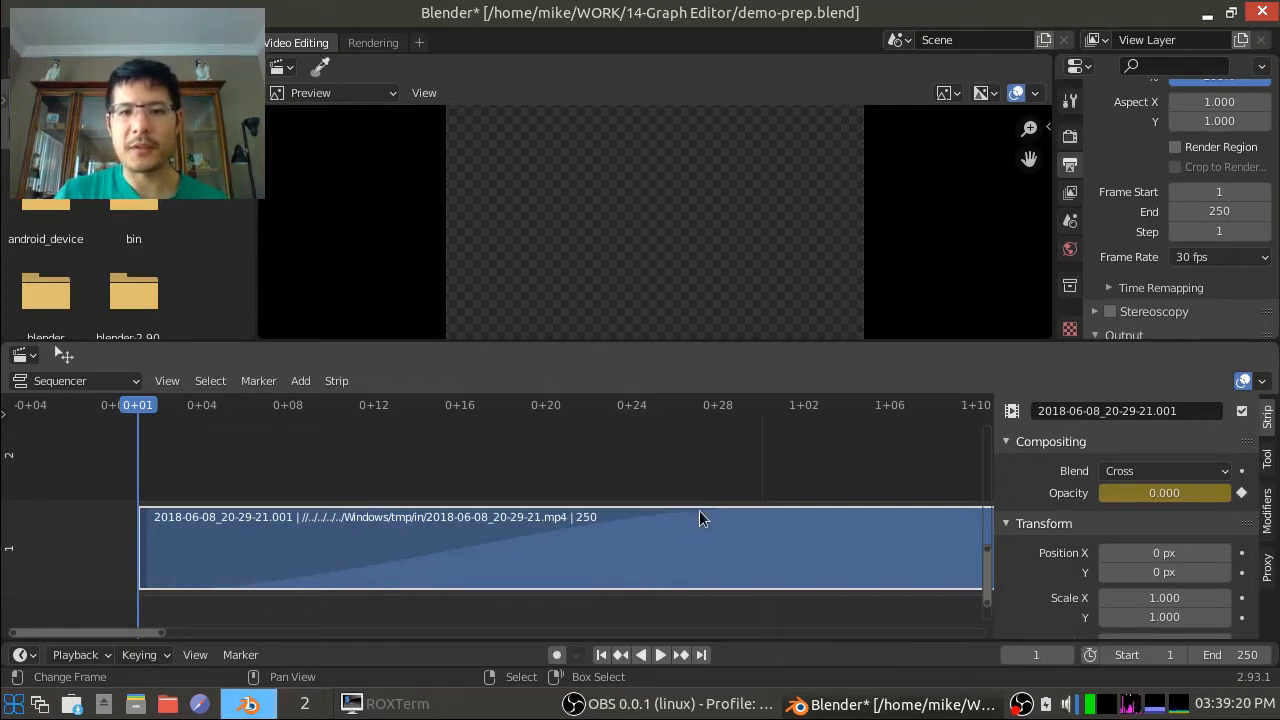
{"action": "left_click", "coordinate": [760, 501]}
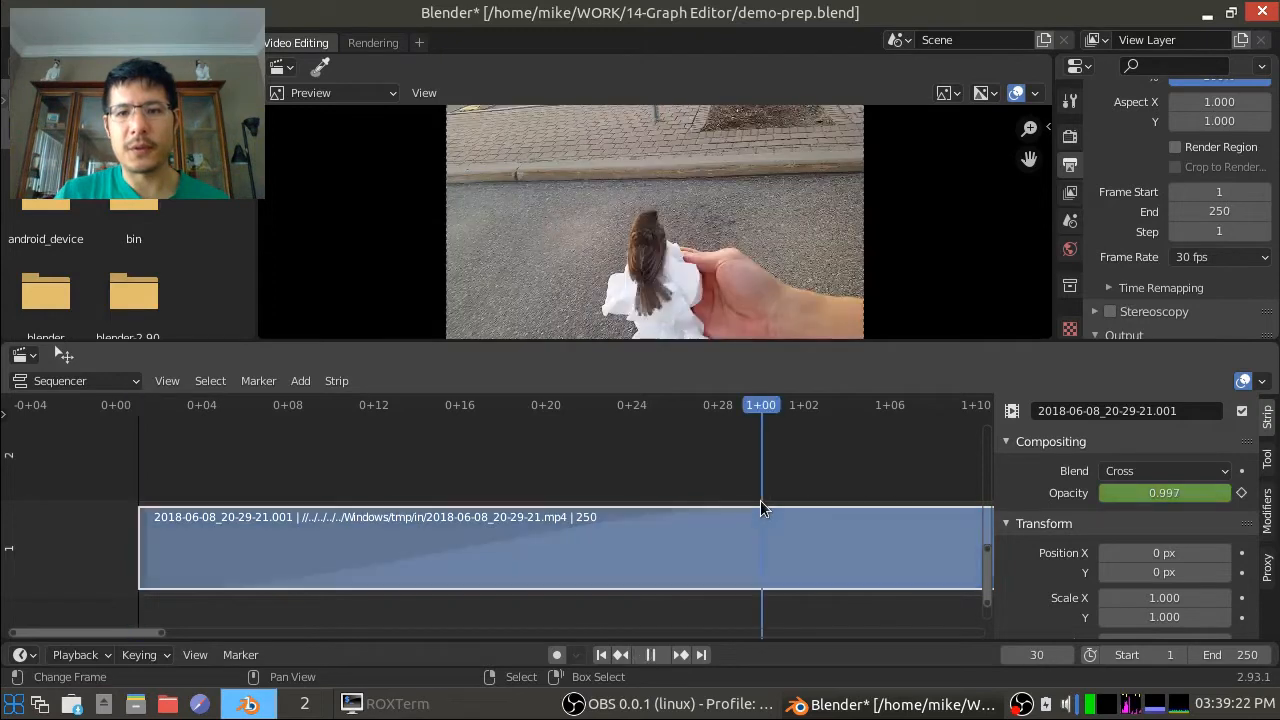
{"action": "key", "text": "Right"}
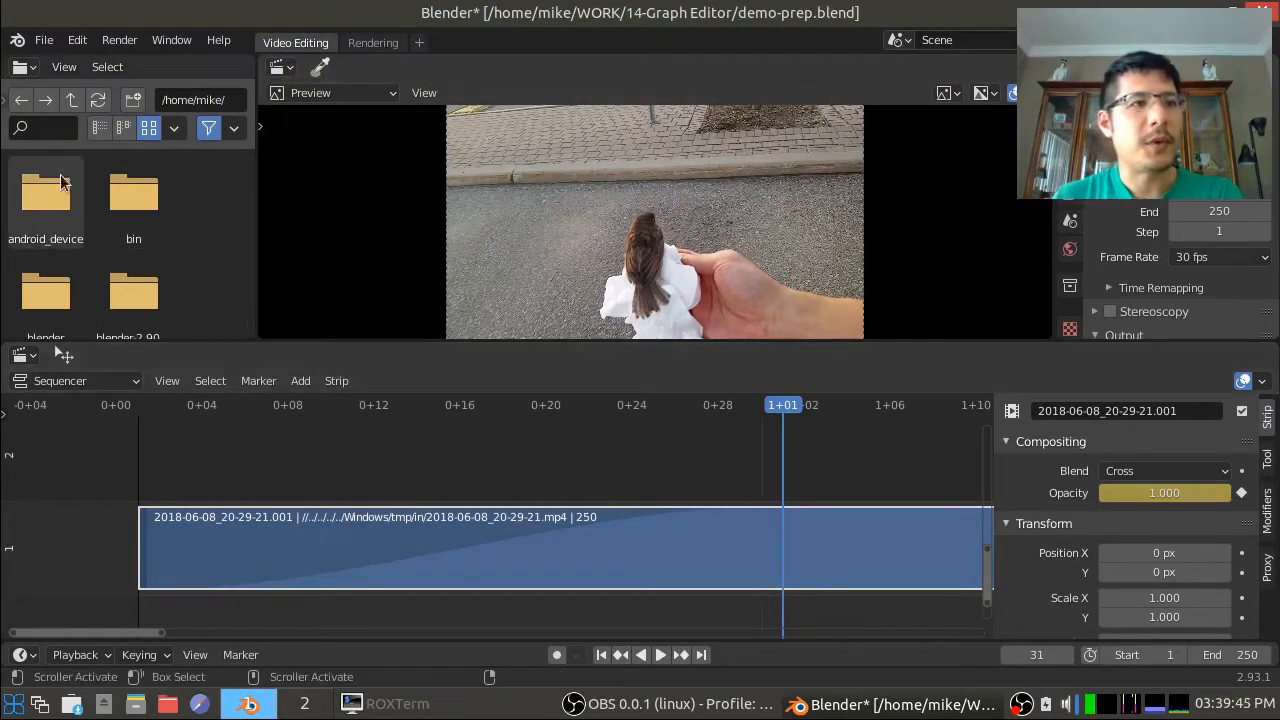
- Turn the file browser area into a Graph Editor and expand it by joining it over the adjacent preview area
{"action": "left_click", "coordinate": [25, 70]}
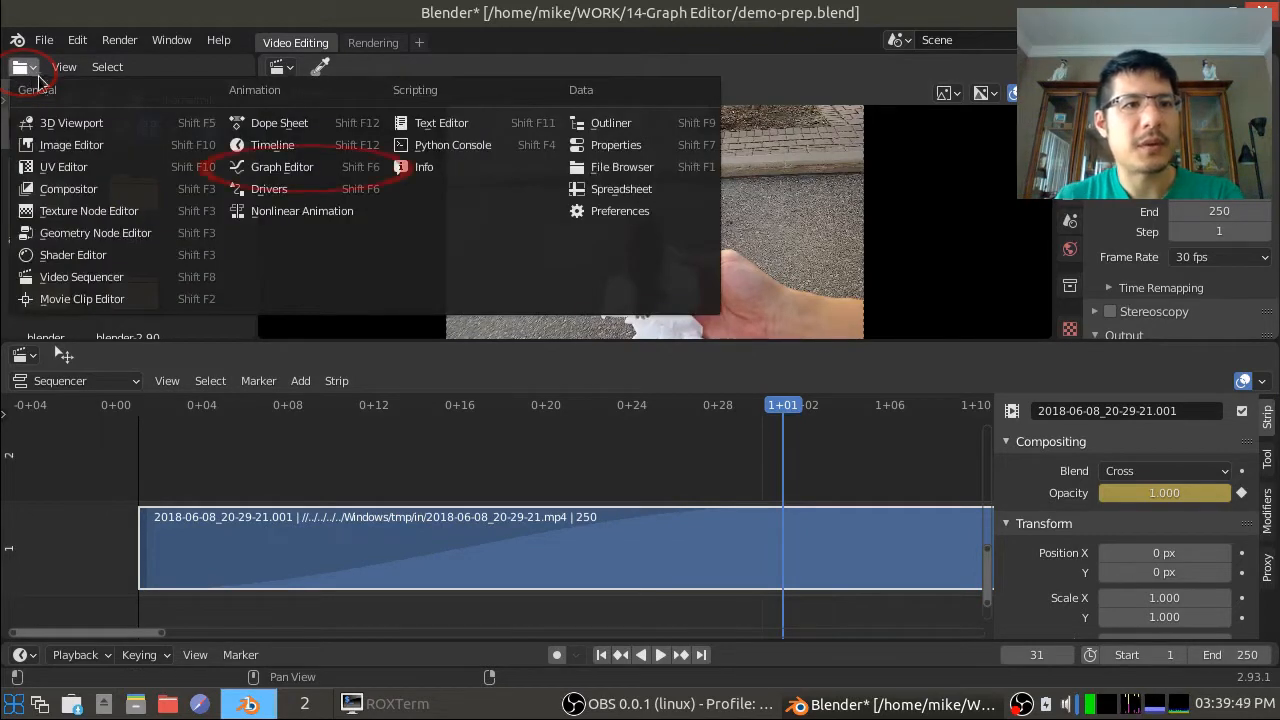
{"action": "left_click", "coordinate": [310, 178]}
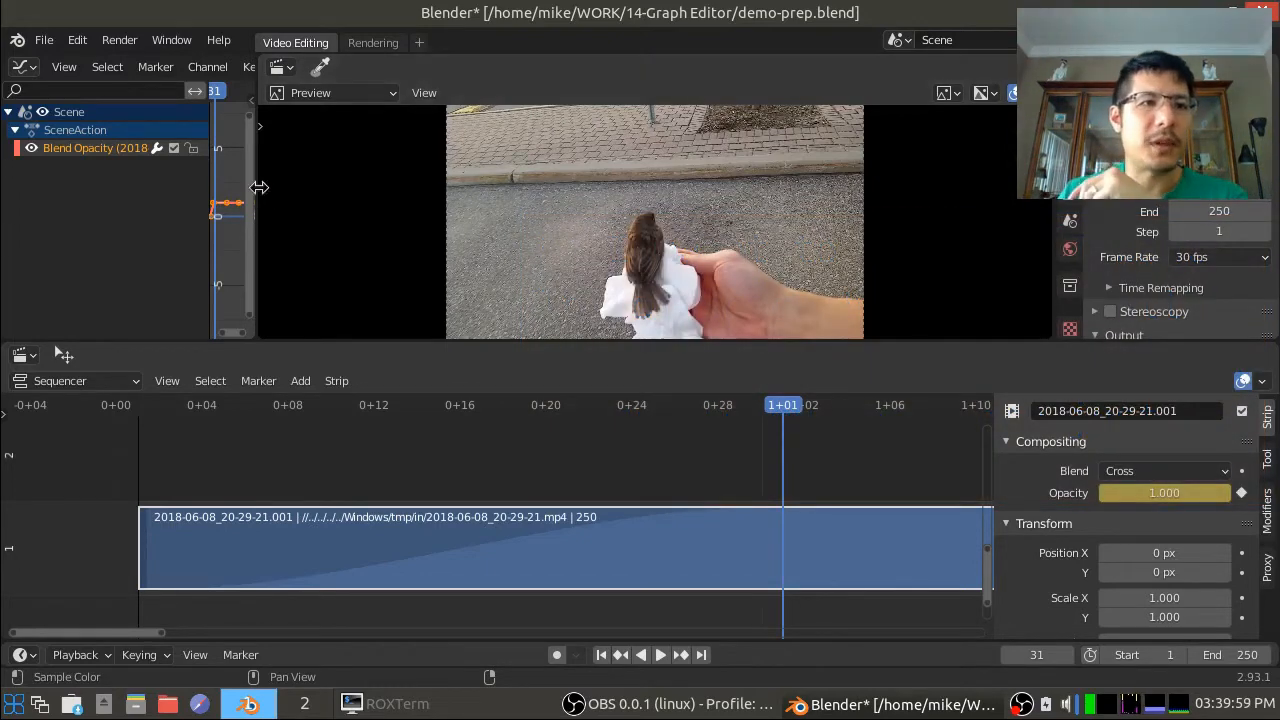
{"action": "right_click", "coordinate": [256, 182]}
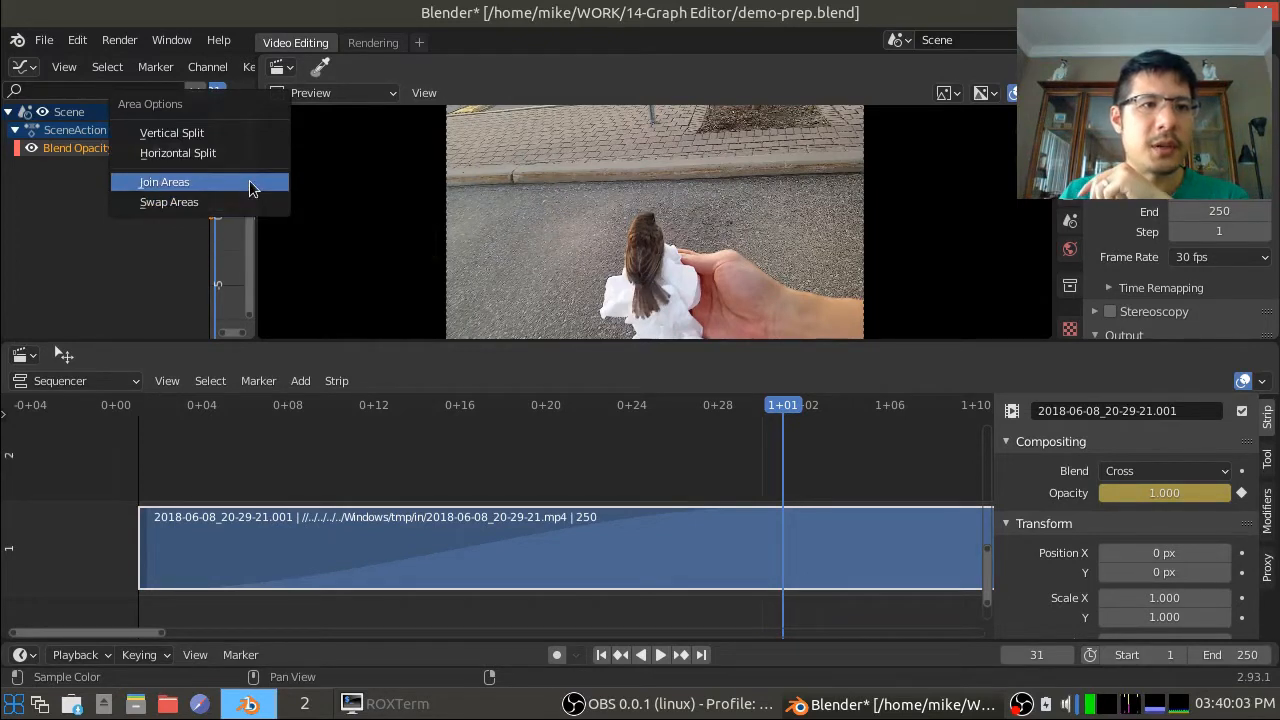
{"action": "left_click", "coordinate": [252, 184]}
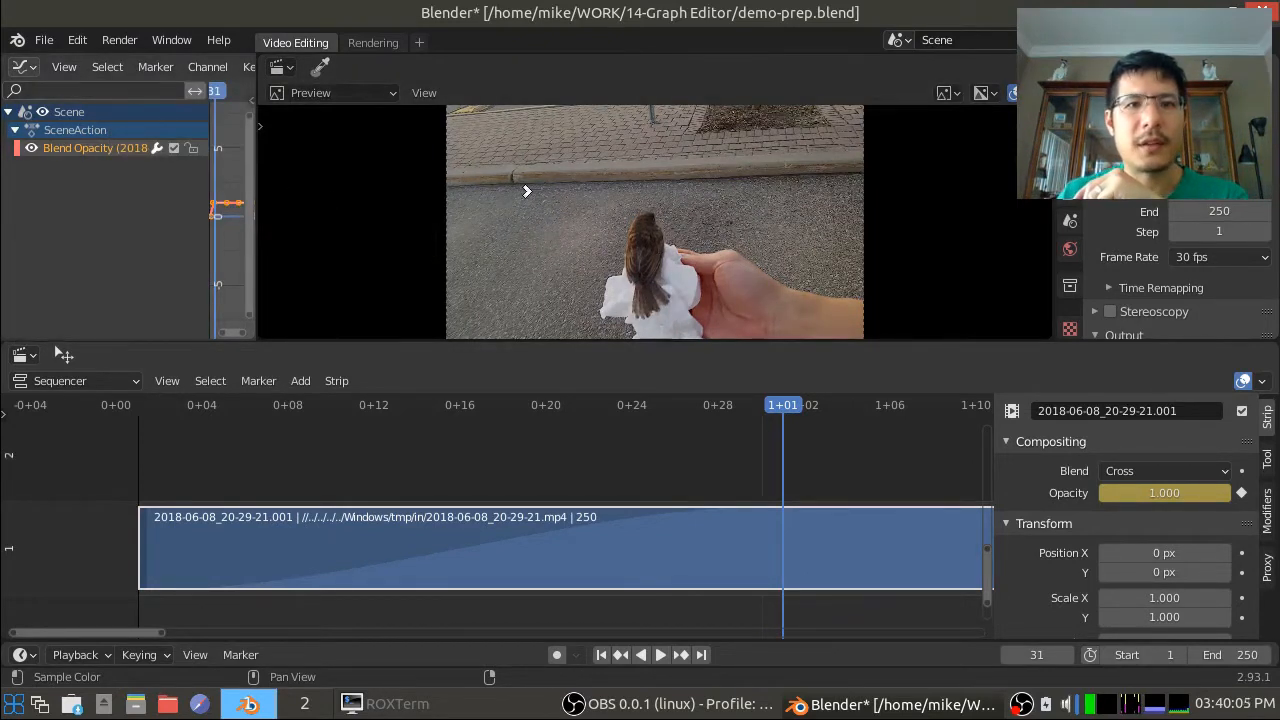
{"action": "left_click", "coordinate": [533, 200]}
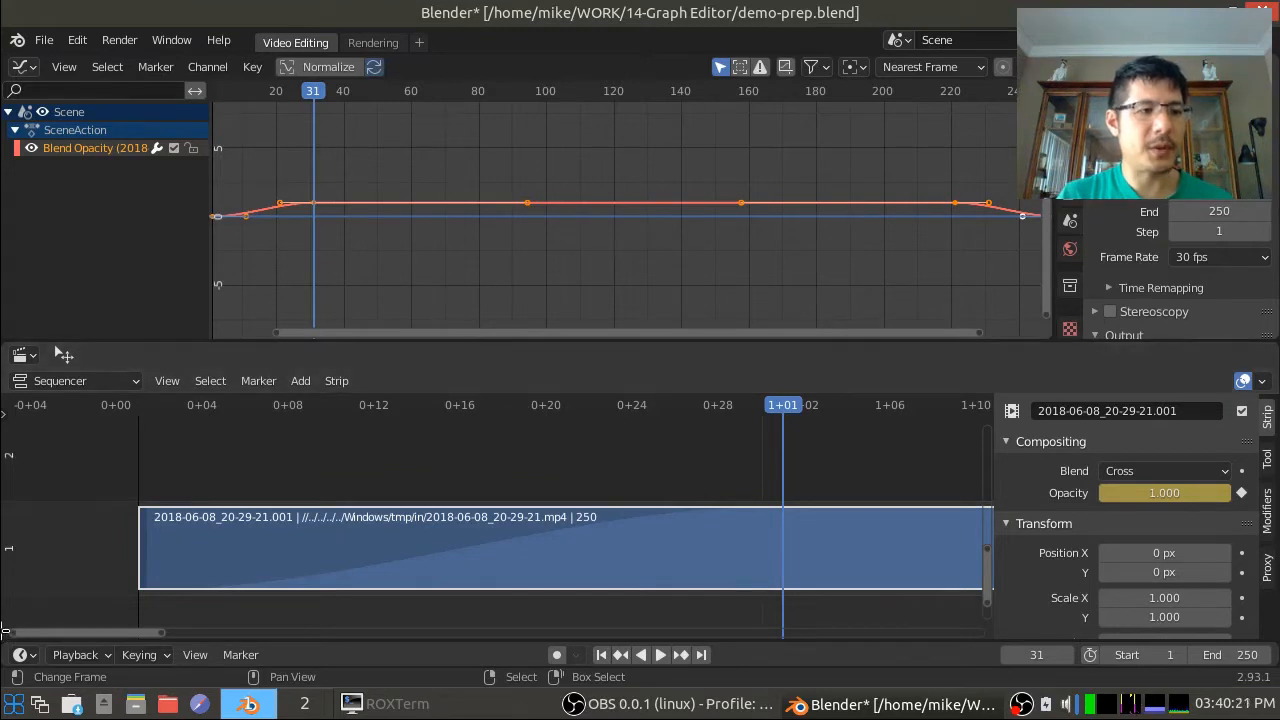
- Split the sequencer area into two side by side, switch the new area to Preview, and fit the image in it
{"action": "left_click_drag", "start_coordinate": [4, 628], "coordinate": [482, 630]}
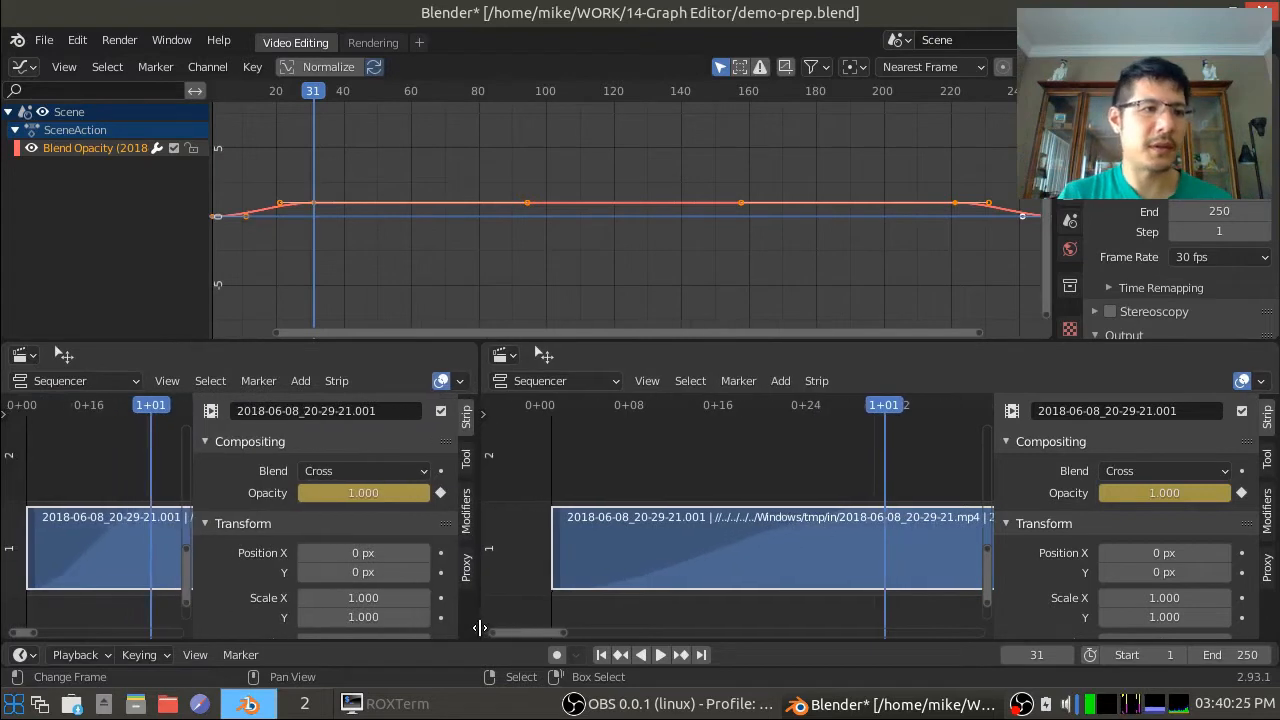
{"action": "left_click", "coordinate": [95, 384]}
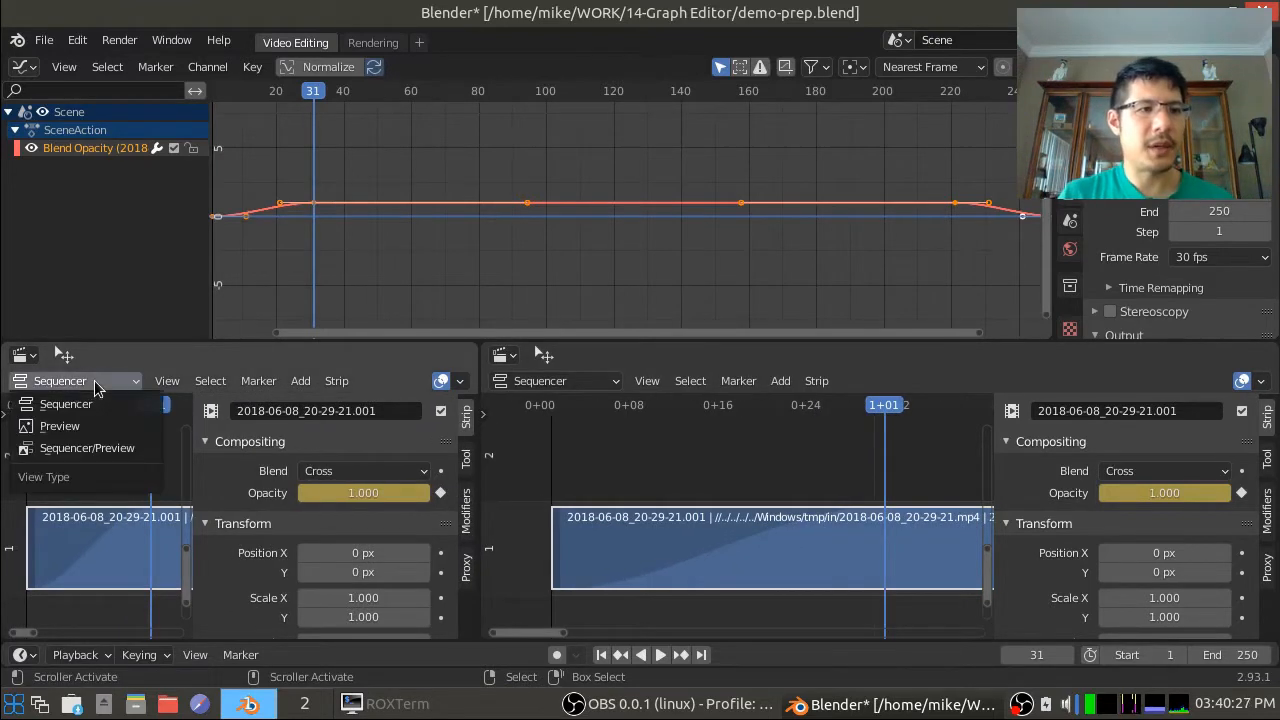
{"action": "left_click", "coordinate": [46, 424]}
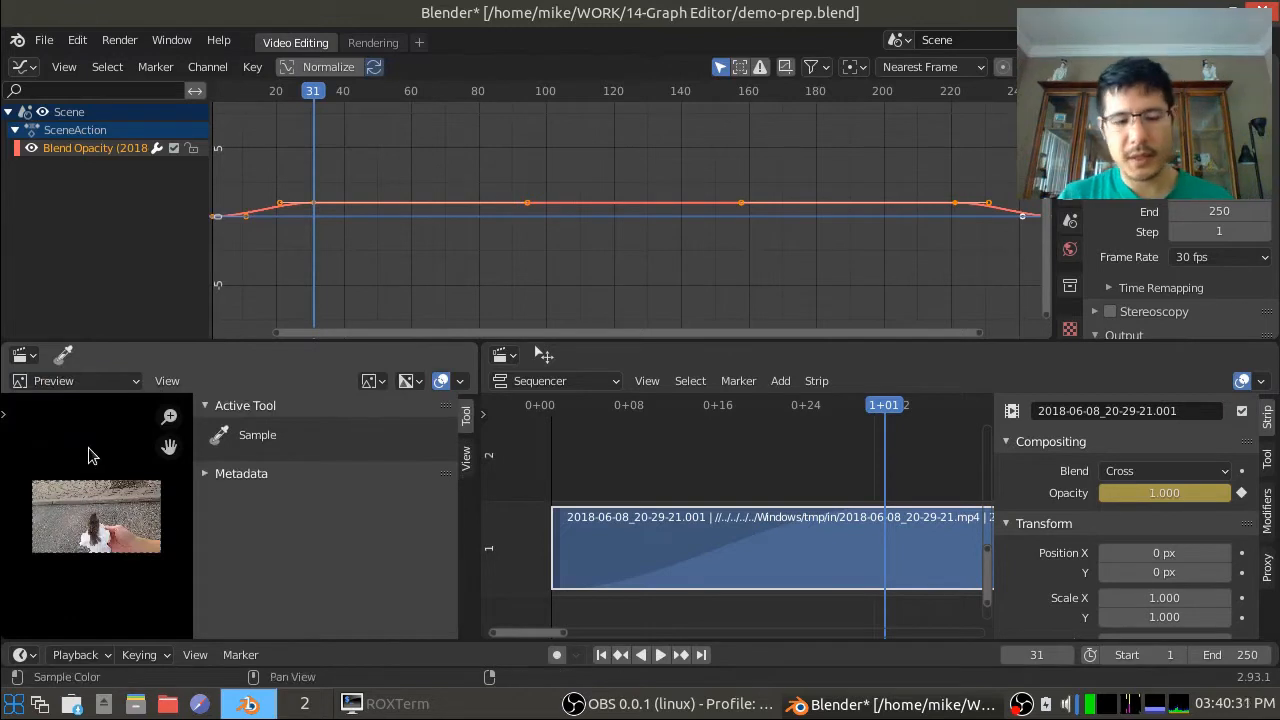
{"action": "key", "text": "Home"}
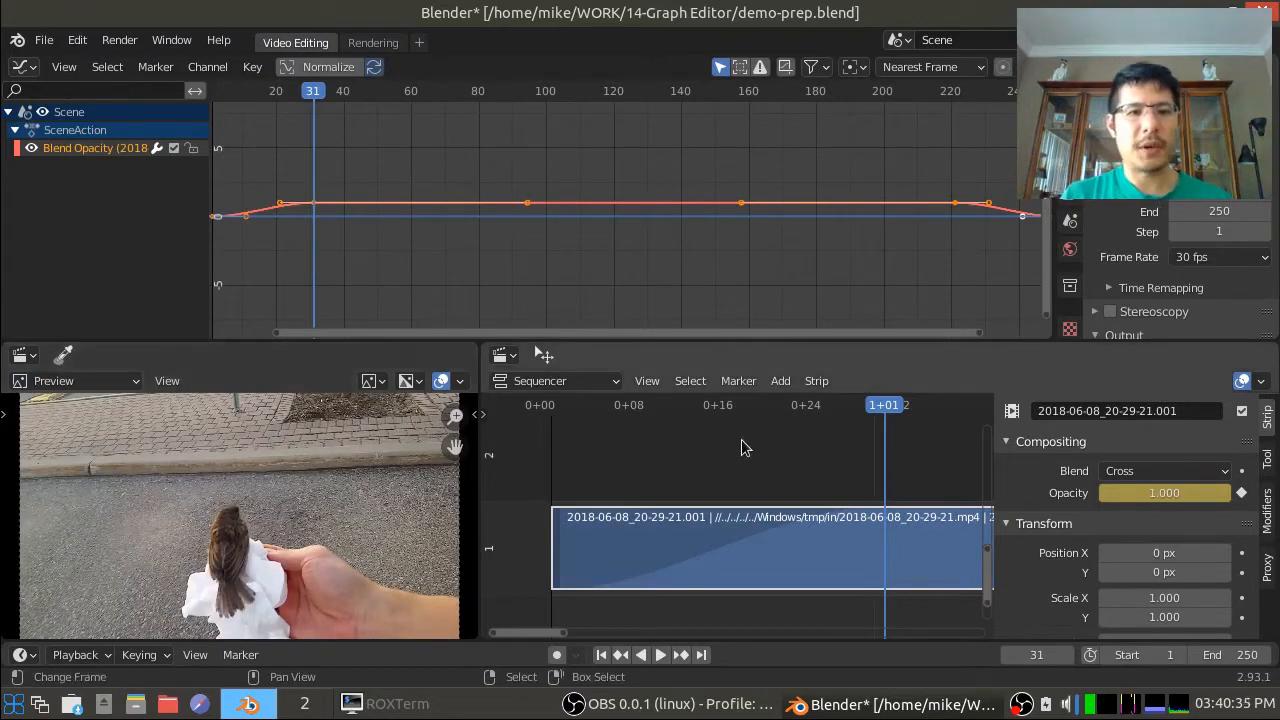
- Move the playhead to frame 2 in the sequencer and fit all strips in its view
{"action": "key", "text": "shift+ctrl+space"}
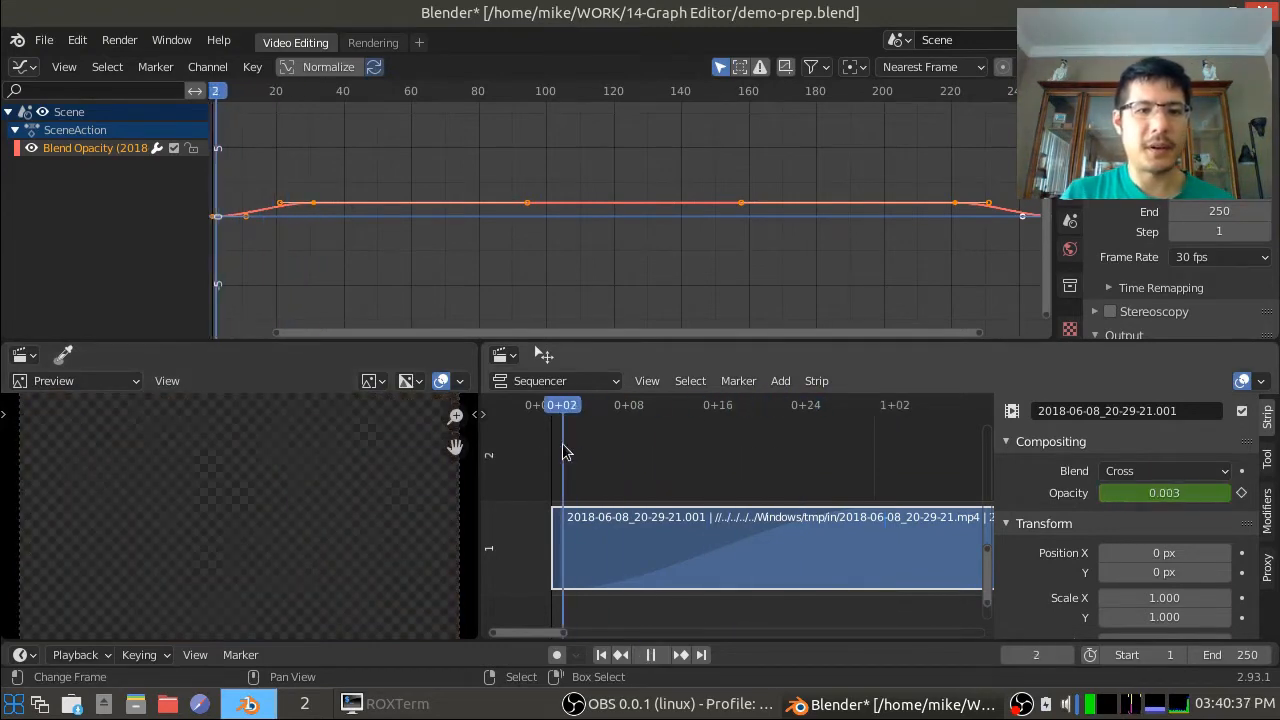
{"action": "mouse_move", "coordinate": [563, 452]}
{"action": "left_mouse_down"}
{"action": "mouse_move", "coordinate": [850, 437]}
{"action": "mouse_move", "coordinate": [560, 450]}
{"action": "left_mouse_up"}
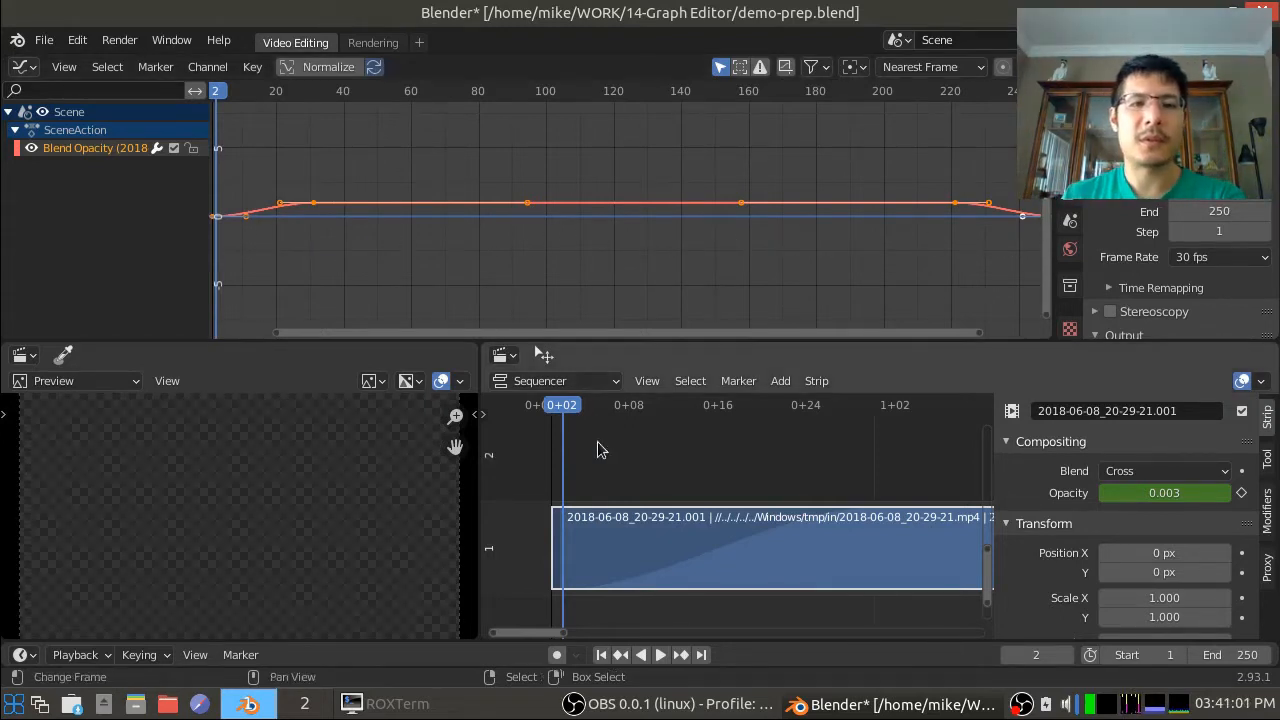
{"action": "key", "text": "Home"}
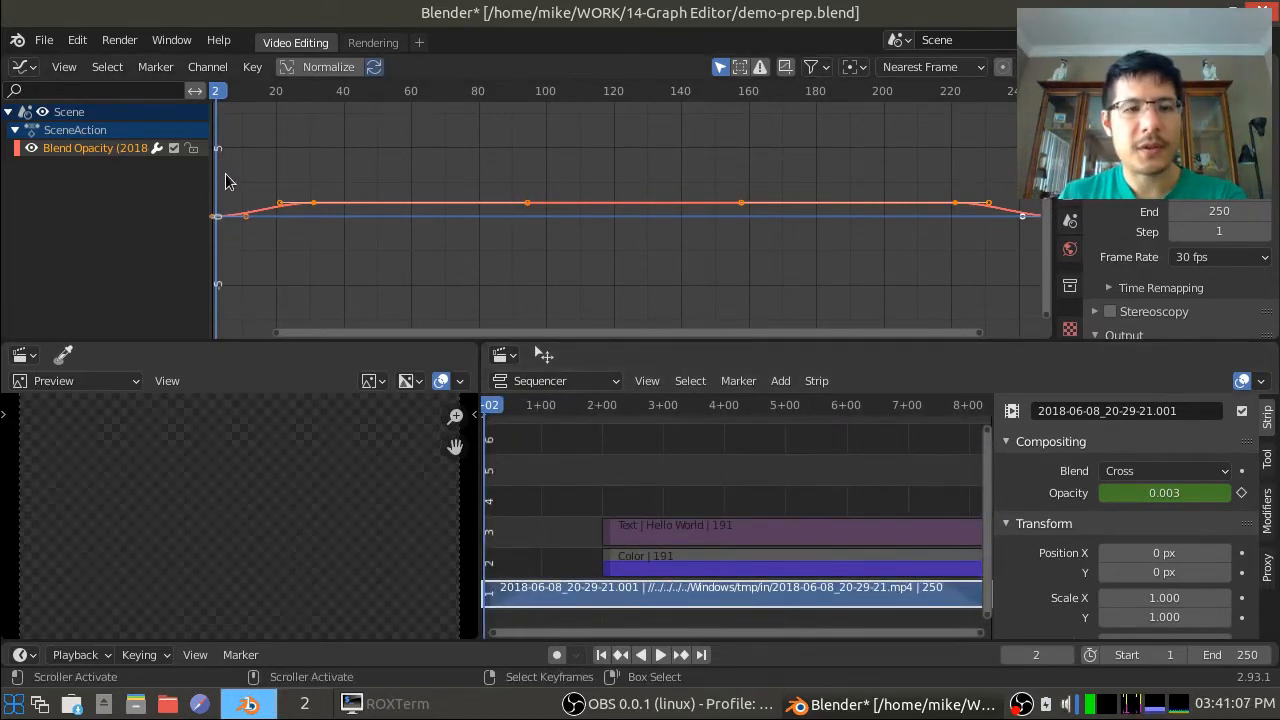
- Scrub through the fade-in in the Graph Editor from frame 1 to the keyframe at frame 31, watching the preview and Opacity
{"action": "left_click_drag", "start_coordinate": [225, 181], "coordinate": [249, 104]}
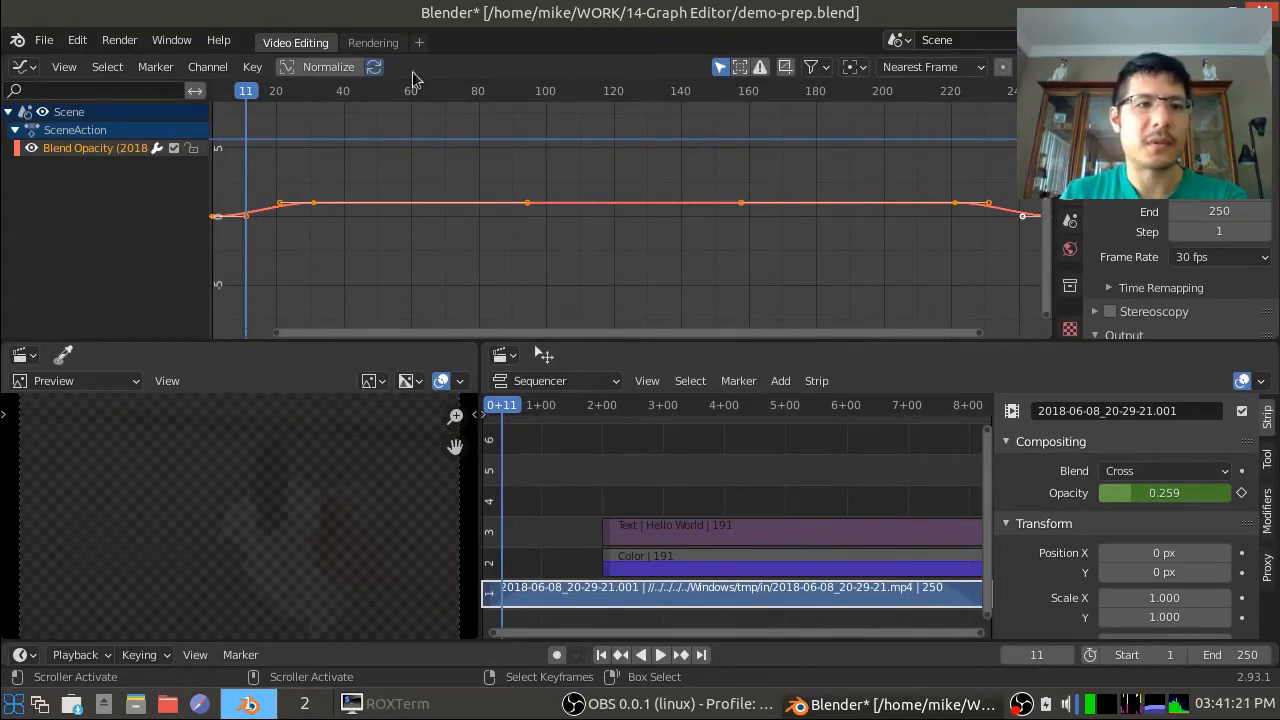
{"action": "left_click", "coordinate": [601, 654]}
{"action": "middle_click_drag", "start_coordinate": [265, 163], "coordinate": [298, 173]}
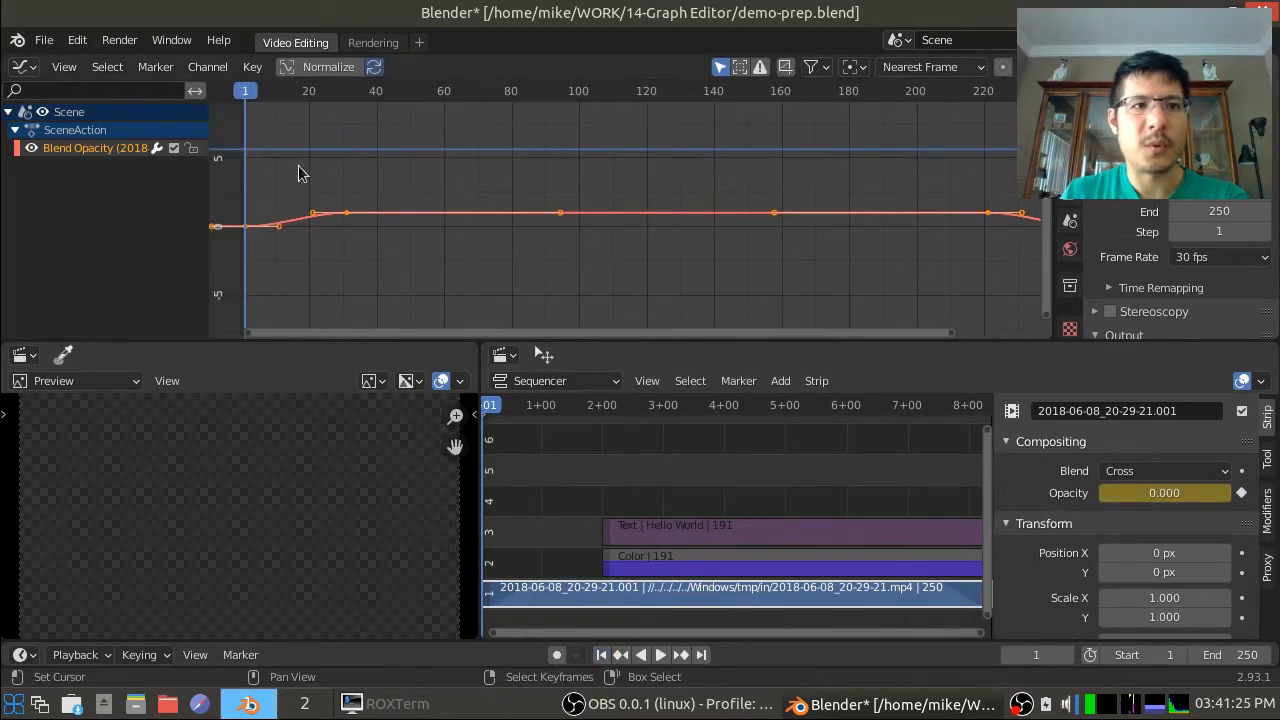
{"action": "left_click_drag", "start_coordinate": [254, 204], "coordinate": [343, 187]}
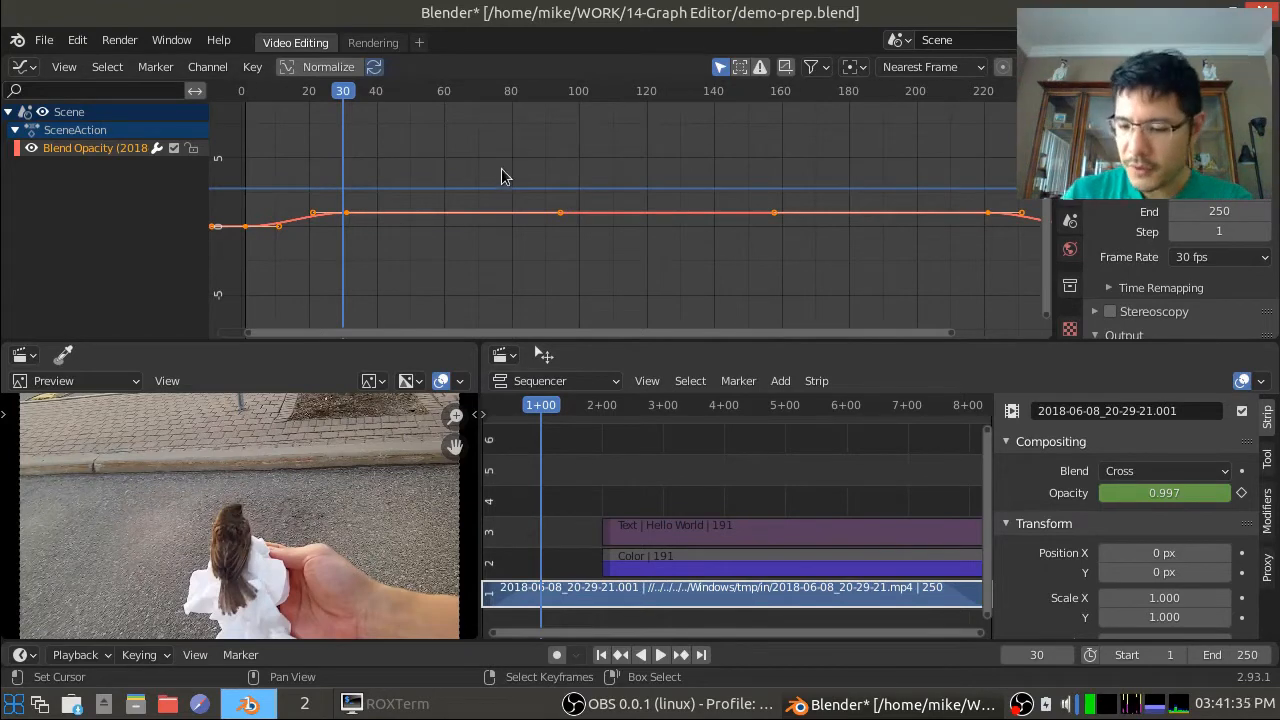
{"action": "key", "text": "Right"}
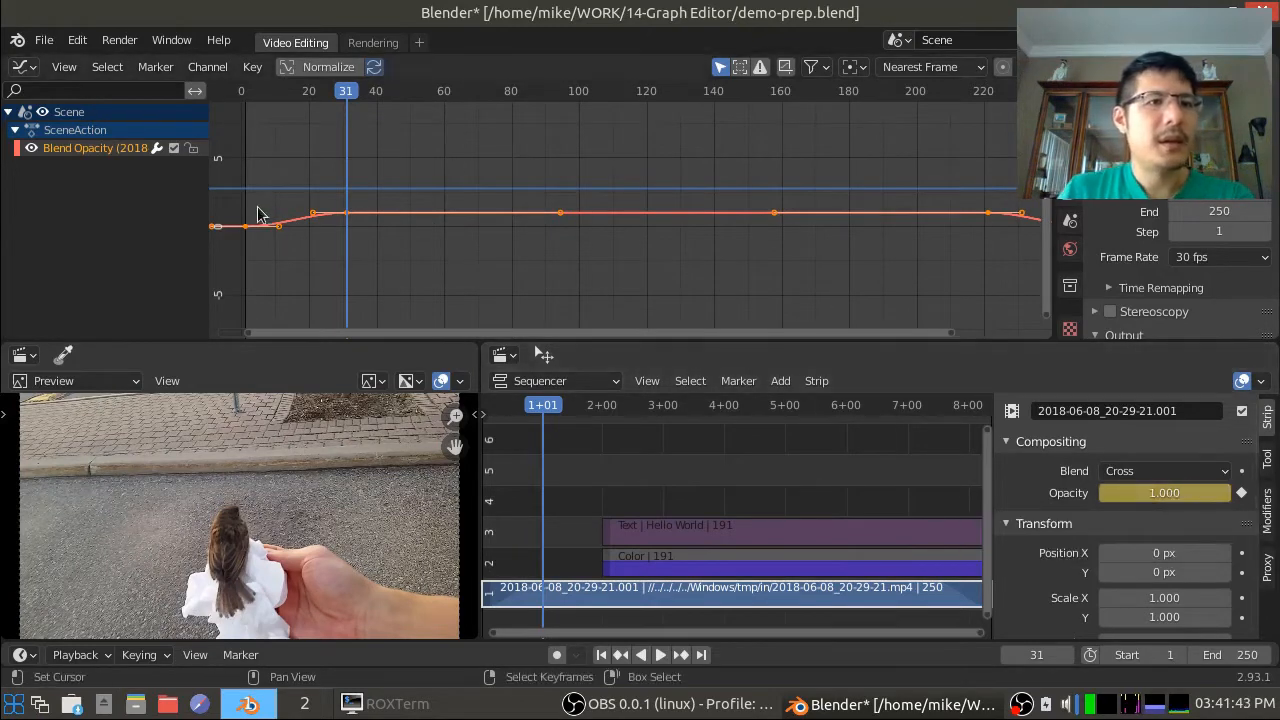
- Frame the fade-in section of the Blend Opacity curve closely in the Graph Editor, between frames 1 and 31
{"action": "middle_click_drag", "start_coordinate": [290, 207], "coordinate": [402, 192]}
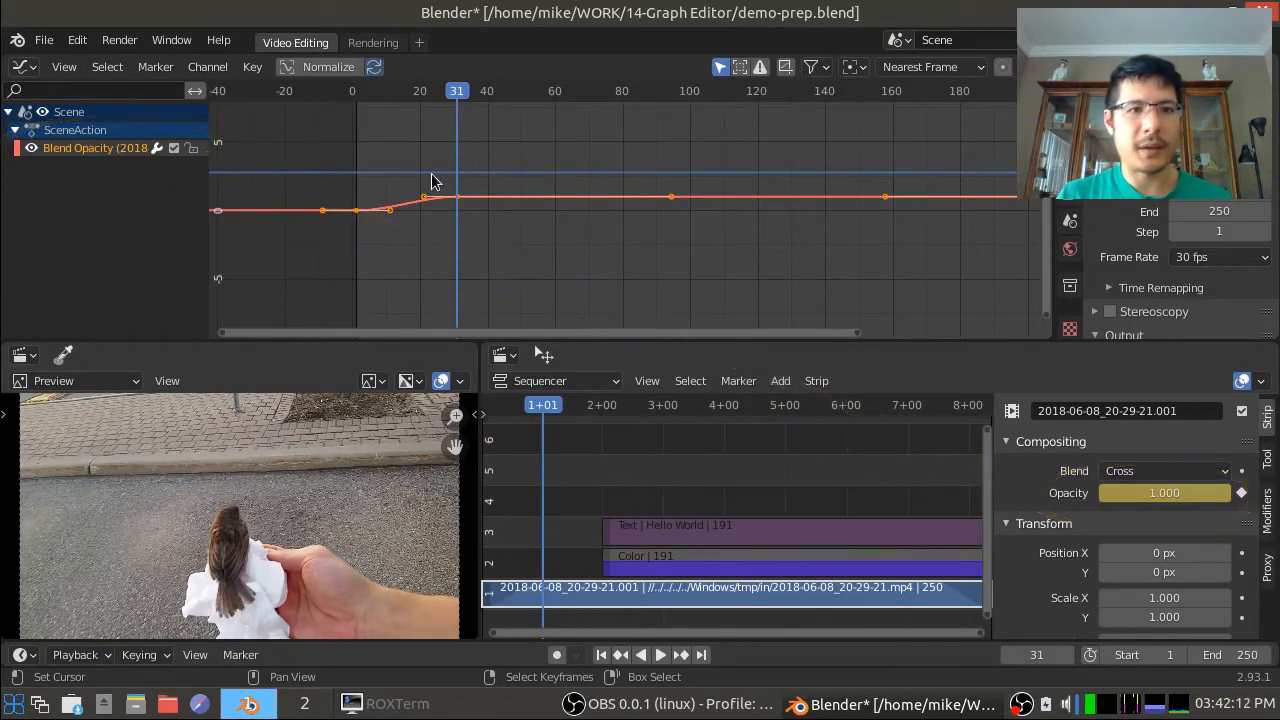
{"action": "scroll", "coordinate": [386, 218], "scroll_direction": "up", "scroll_amount": 2}
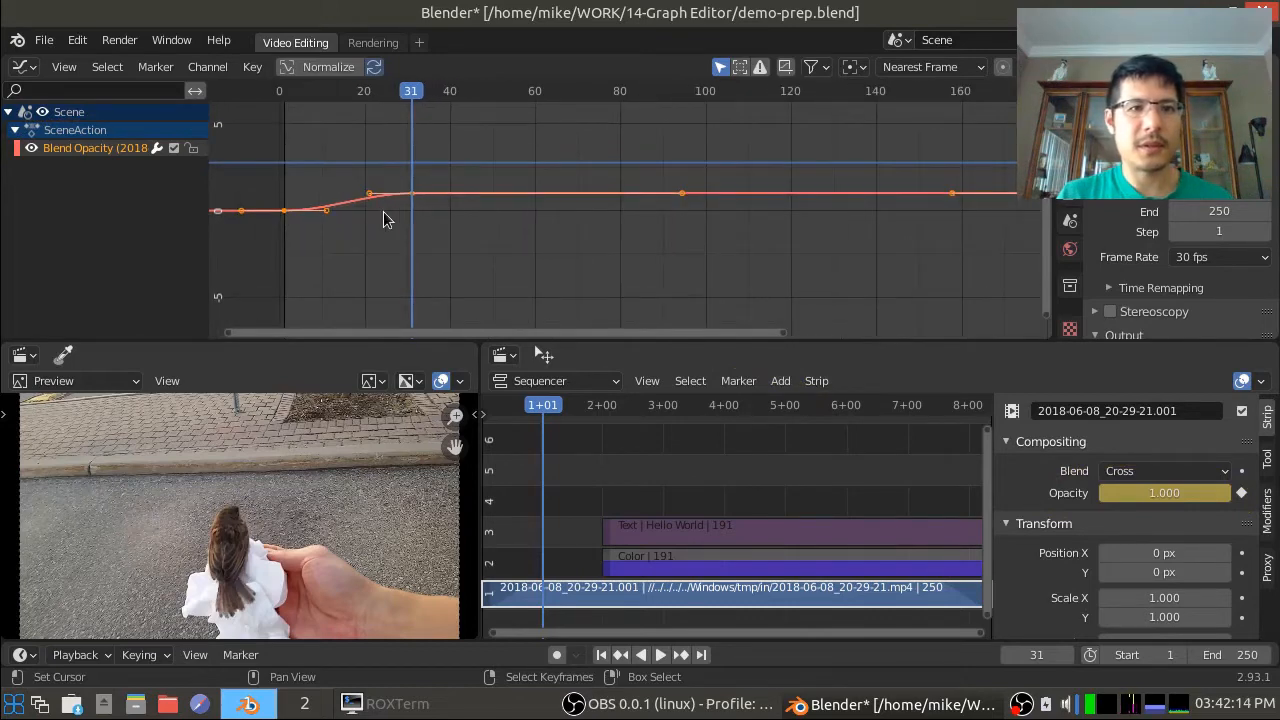
{"action": "middle_click_drag", "start_coordinate": [383, 211], "coordinate": [409, 209]}
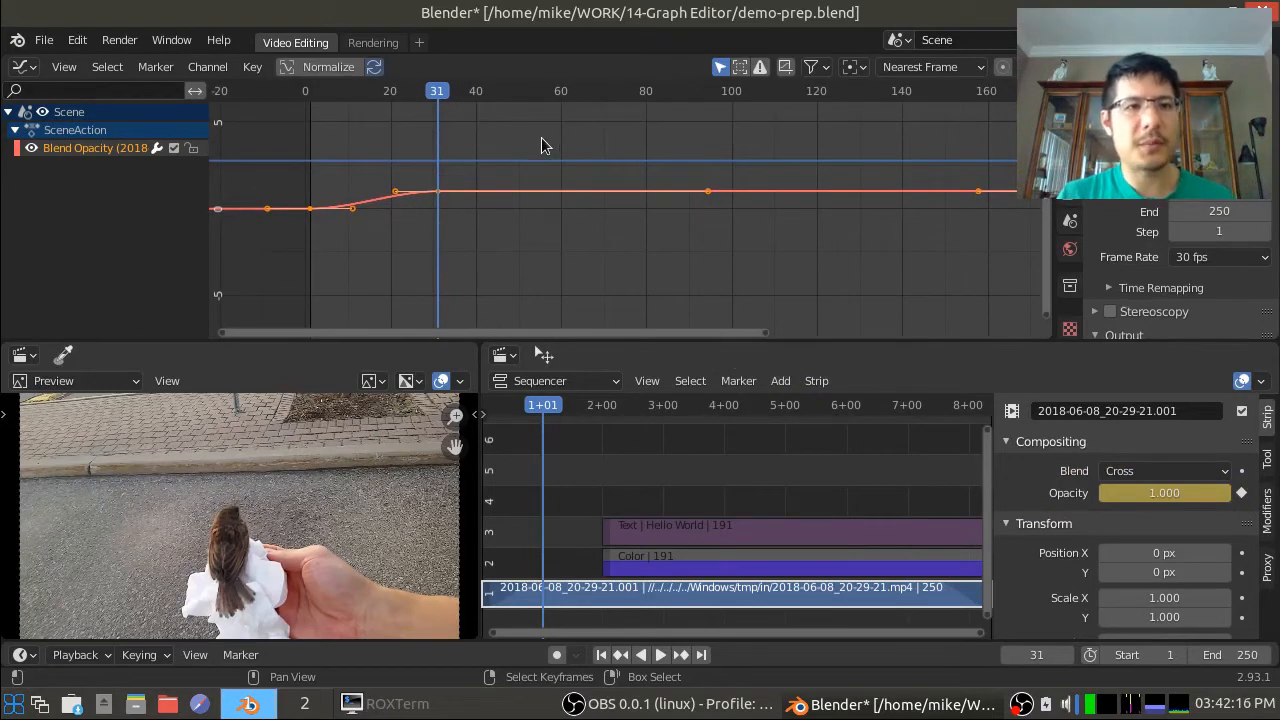
{"action": "left_click_drag", "start_coordinate": [482, 128], "coordinate": [254, 278]}
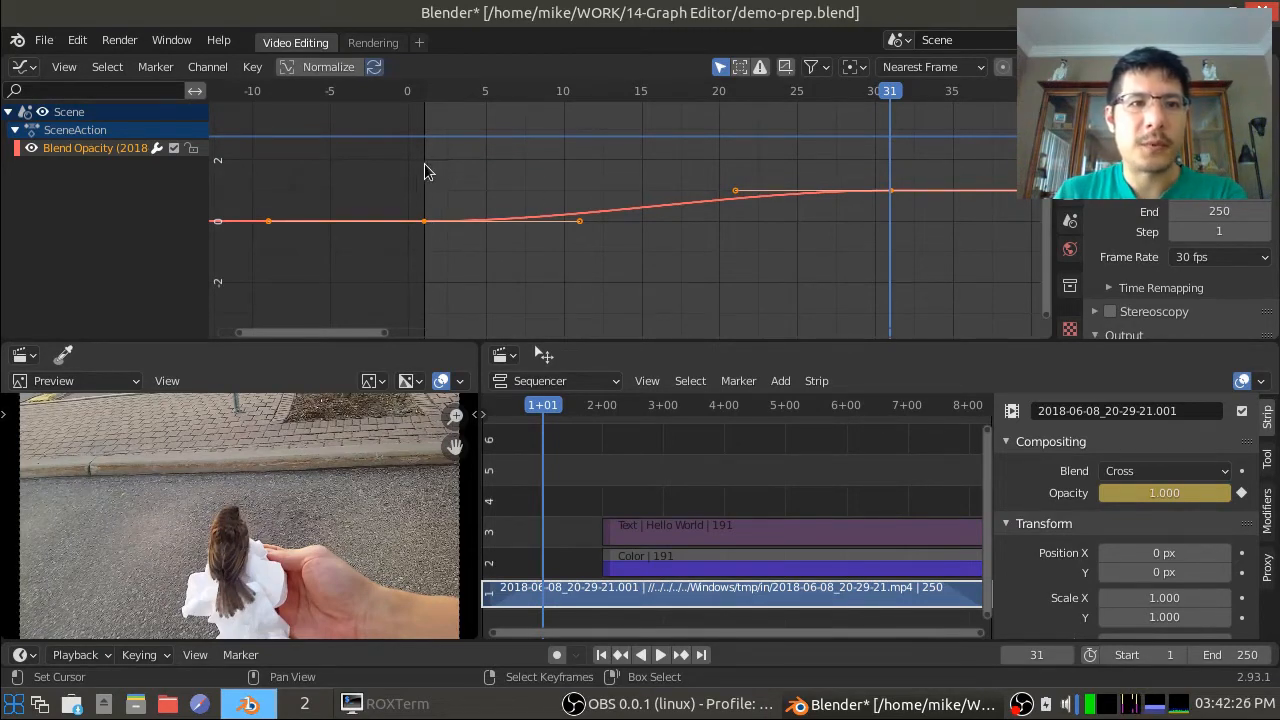
- Scrub to frame 11, where the first keyframe's handle ends, and examine the fade-in section of the Blend Opacity curve up close
{"action": "left_click_drag", "start_coordinate": [424, 170], "coordinate": [587, 168]}
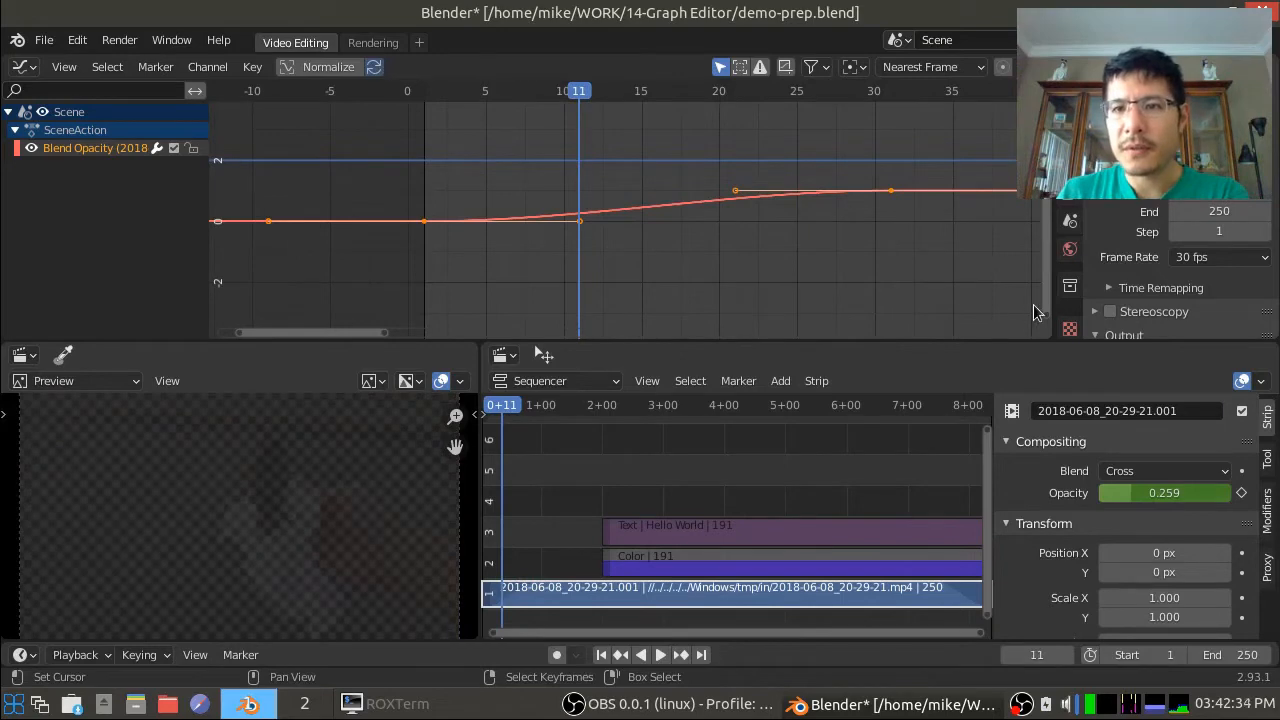
{"action": "left_click_drag", "start_coordinate": [1048, 320], "coordinate": [1047, 185]}
{"action": "middle_click_drag", "start_coordinate": [832, 262], "coordinate": [836, 108]}
{"action": "scroll", "coordinate": [511, 236], "scroll_direction": "up", "scroll_amount": 2}
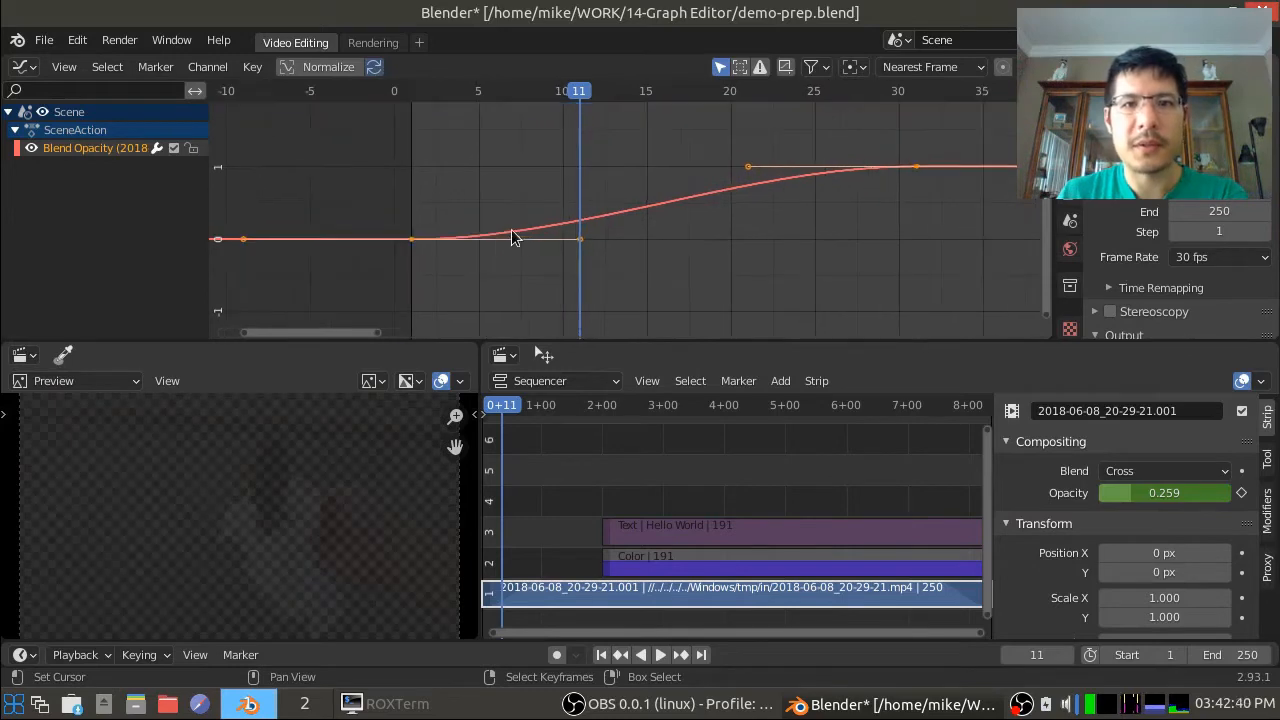
{"action": "scroll", "coordinate": [511, 236], "scroll_direction": "up", "scroll_amount": 1}
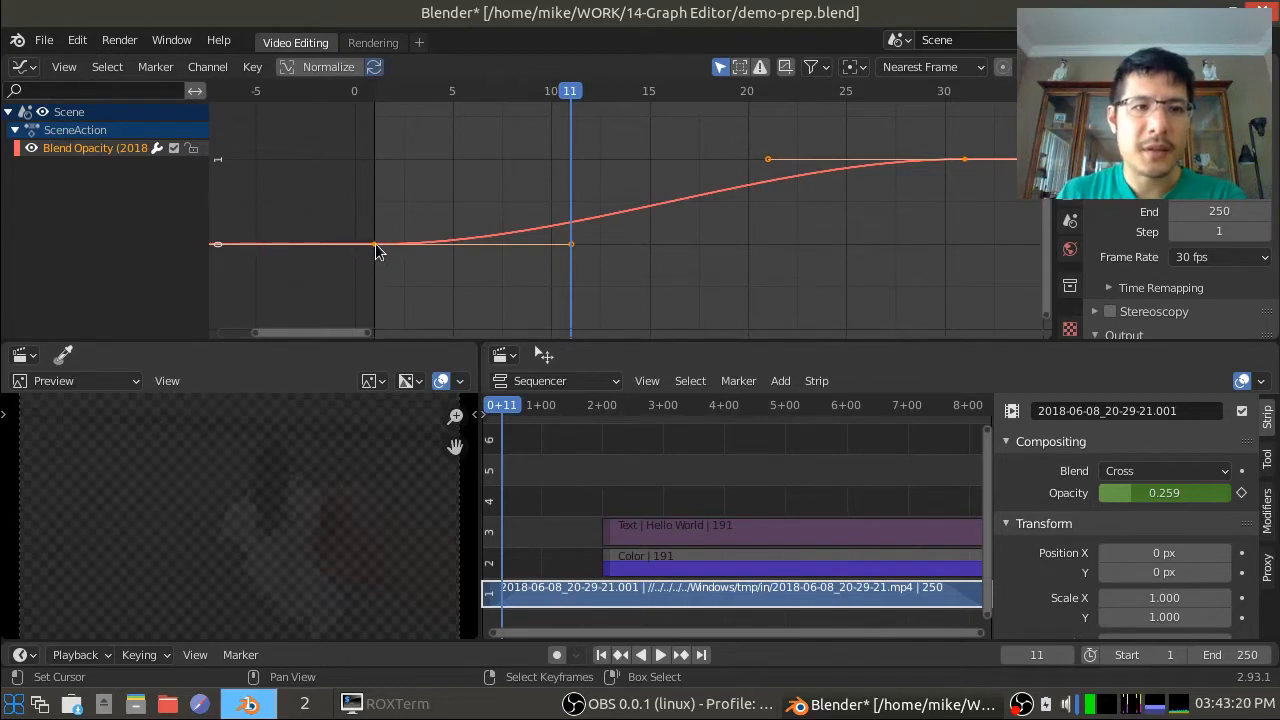
- Try moving all the selected Blend Opacity keyframes freely to a later frame and lower value, and undo the move
{"action": "left_click_drag", "start_coordinate": [376, 252], "coordinate": [493, 280]}
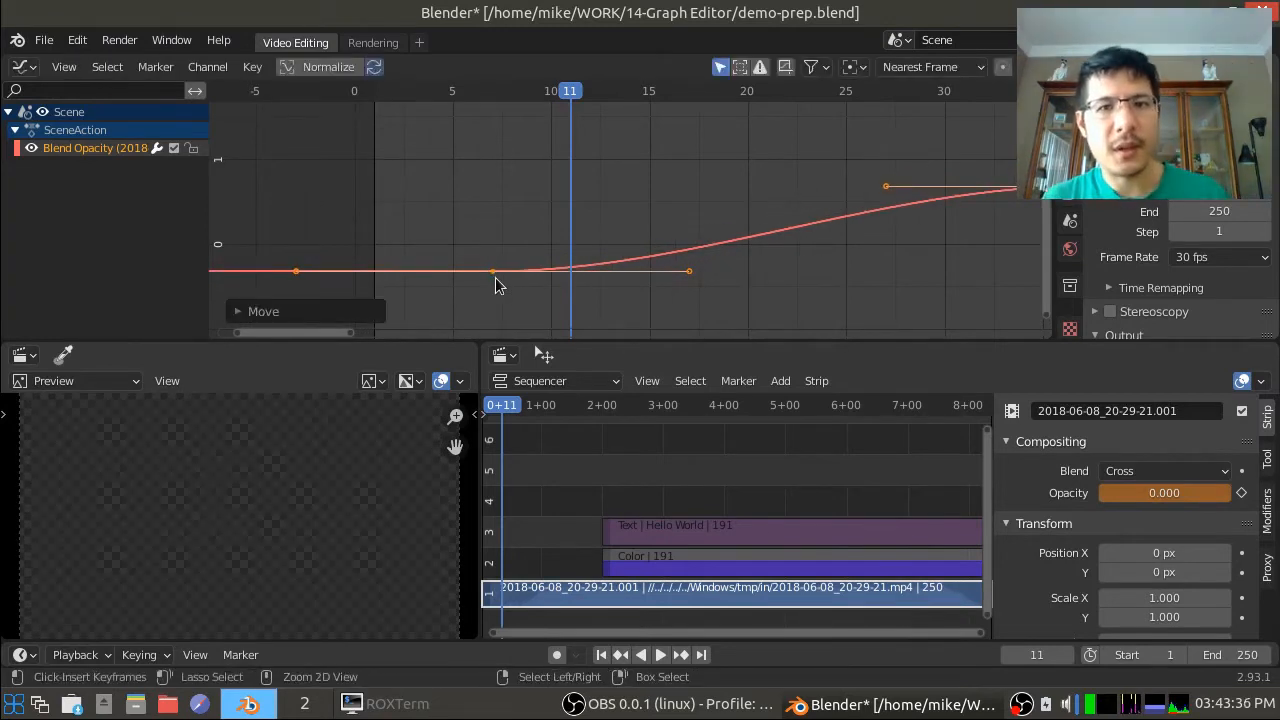
{"action": "key", "text": "ctrl+z"}
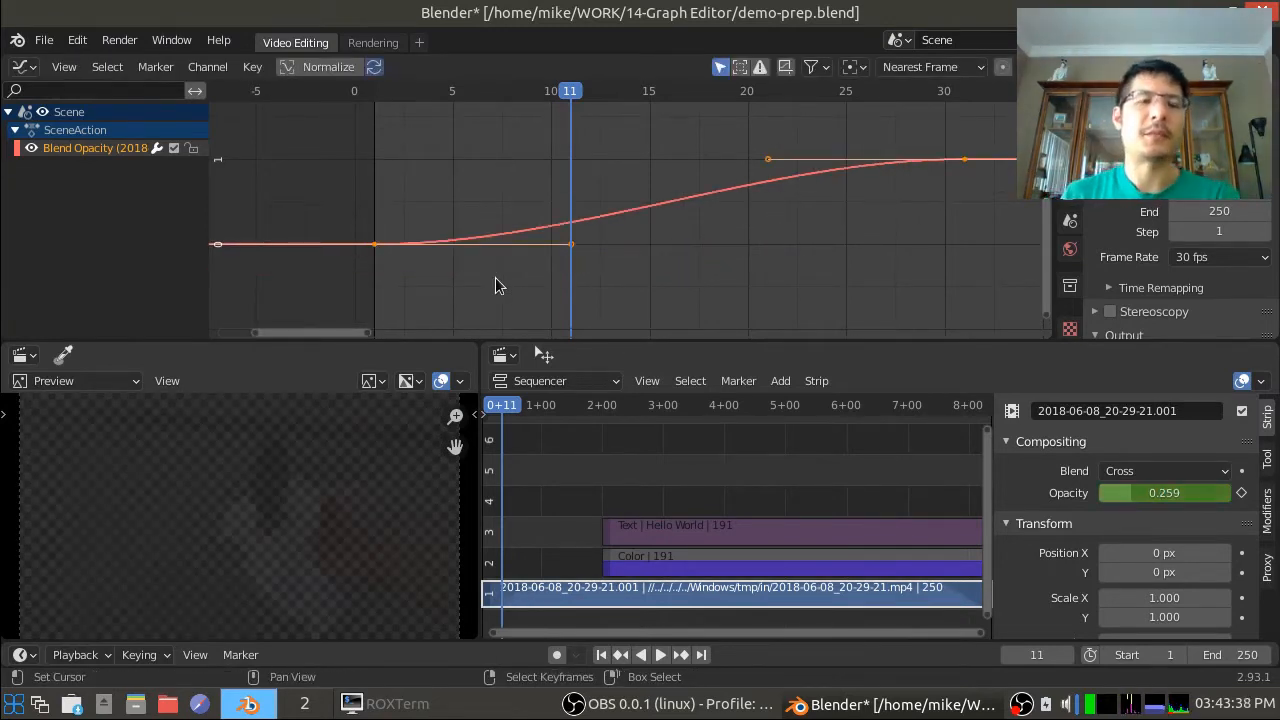
- Move only the frame 1 opacity keyframe, trying the movement locked to the X axis and switching the lock to the Y axis
{"action": "left_click", "coordinate": [373, 244]}
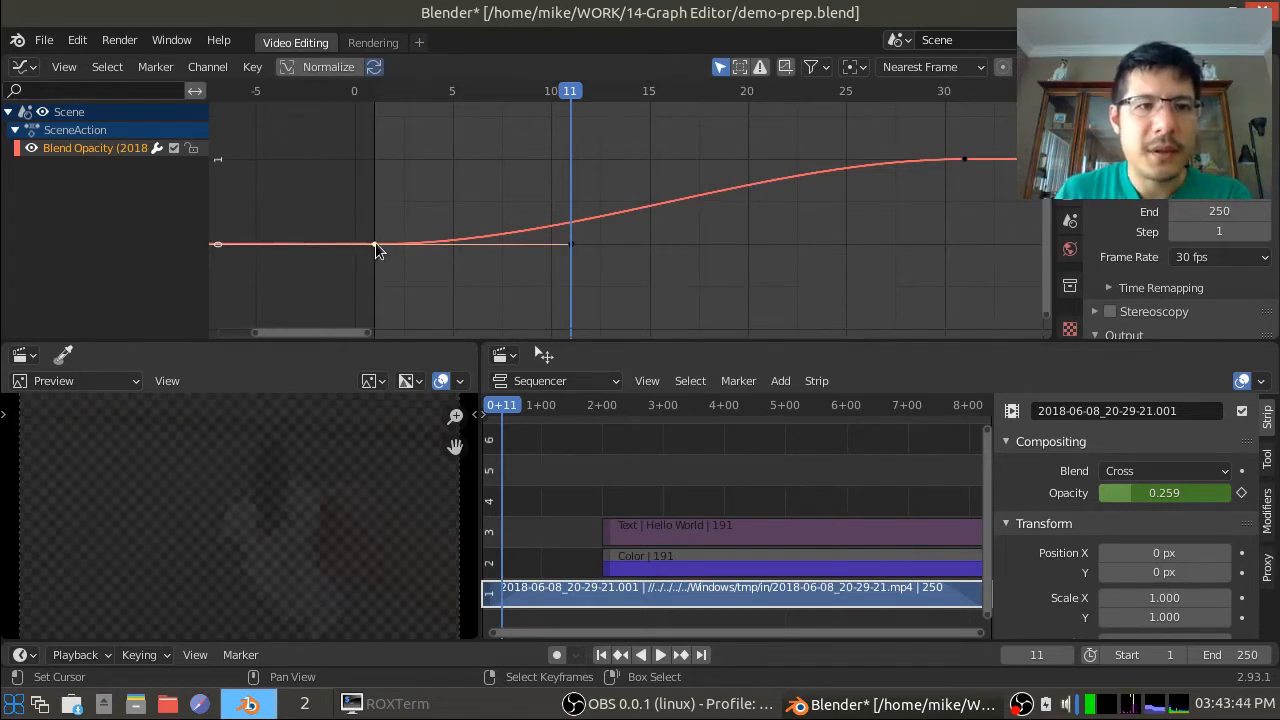
{"action": "key", "text": "g"}
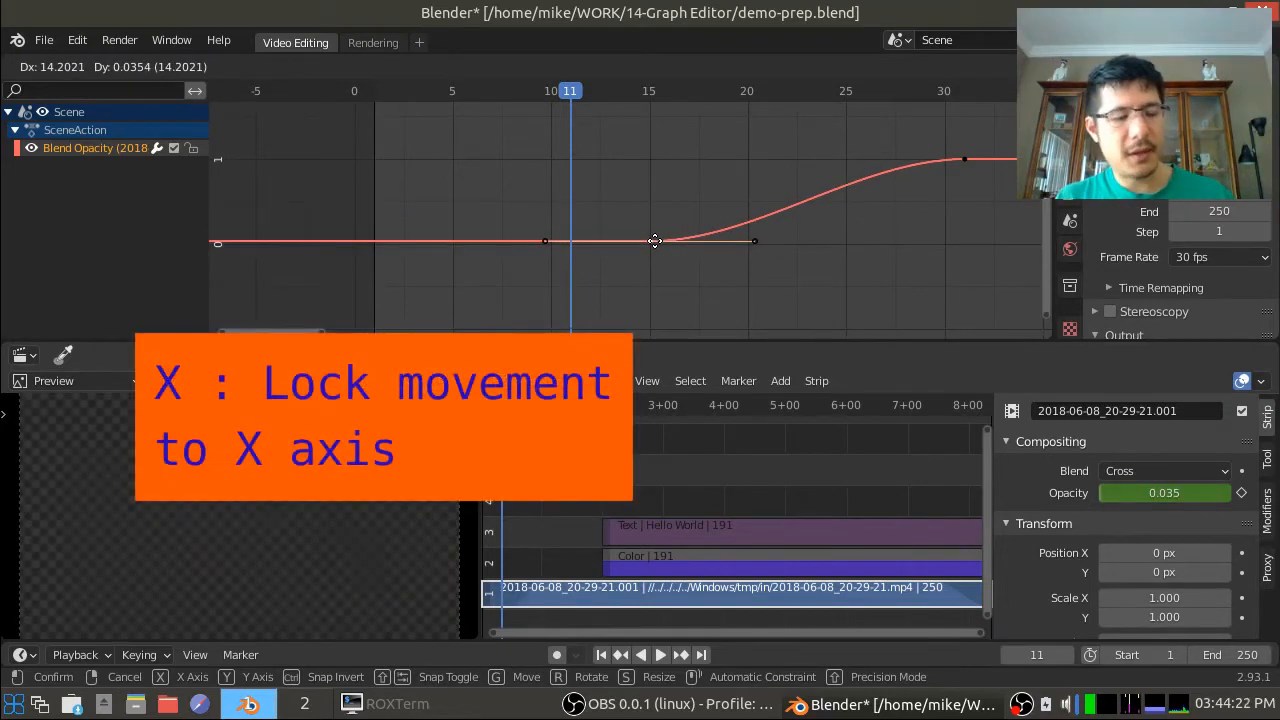
{"action": "key", "text": "x"}
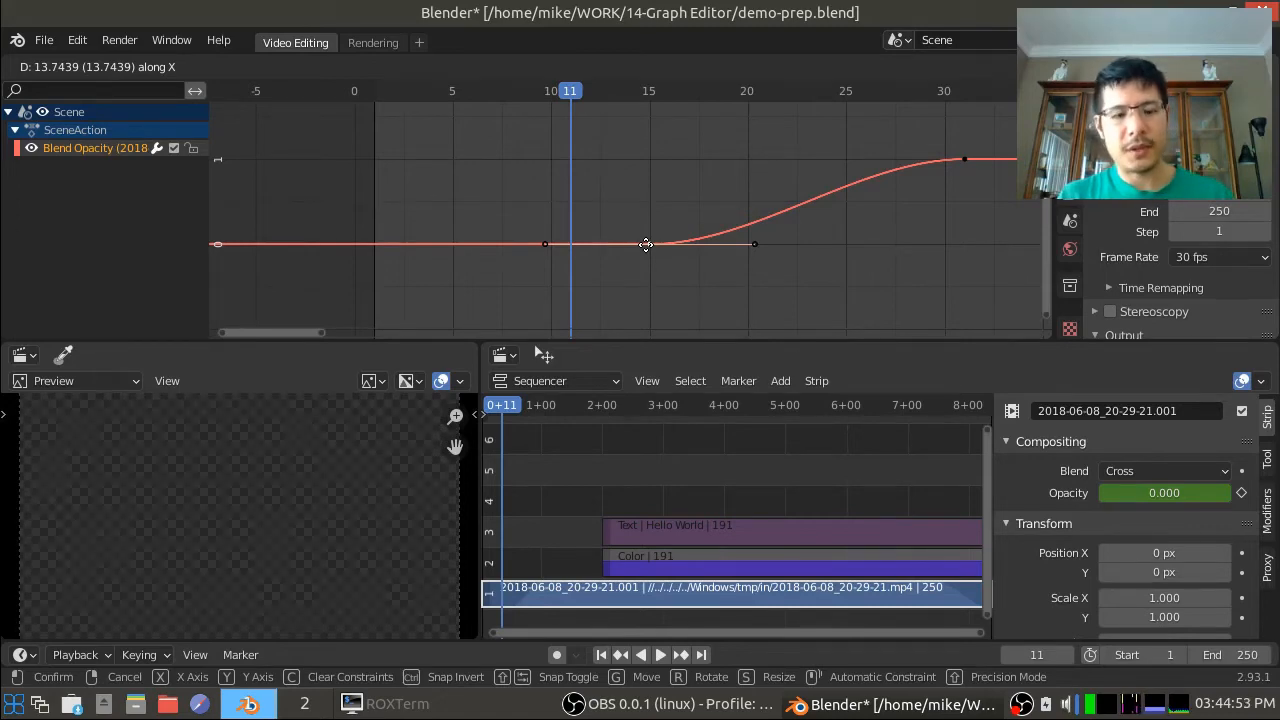
{"action": "key", "text": "y"}
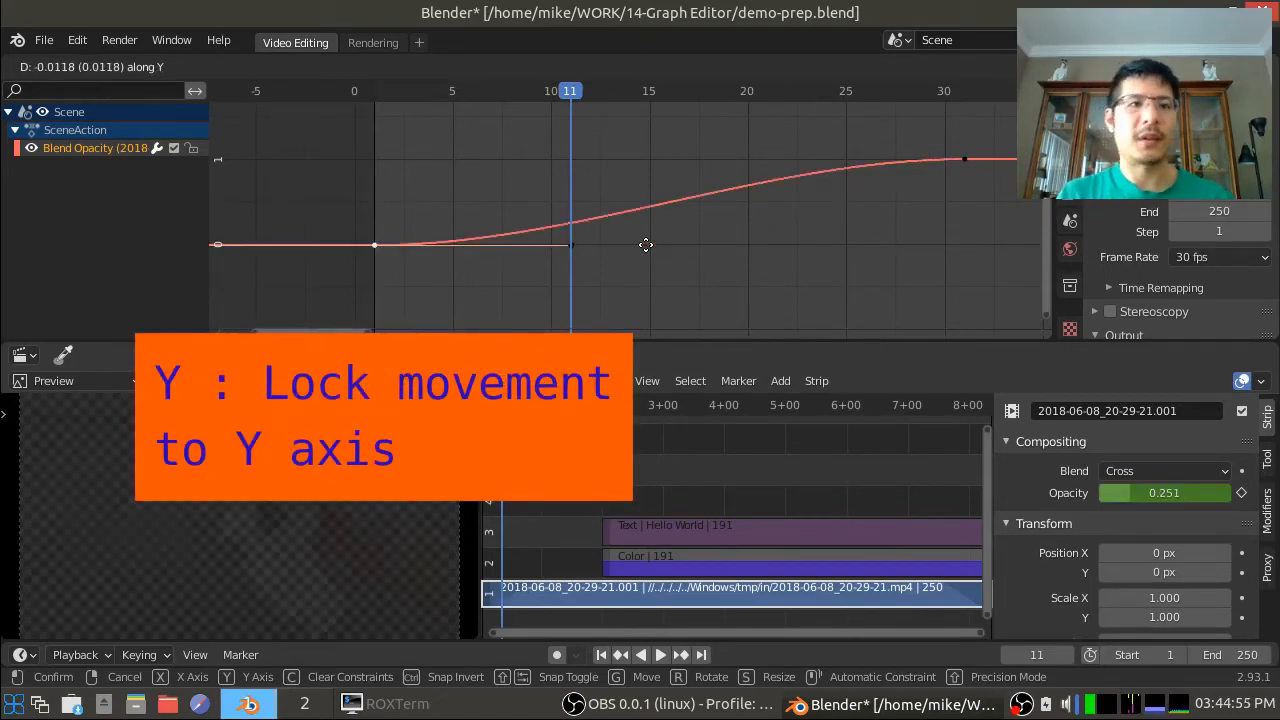
{"action": "left_click_drag", "start_coordinate": [646, 245], "coordinate": [737, 245]}
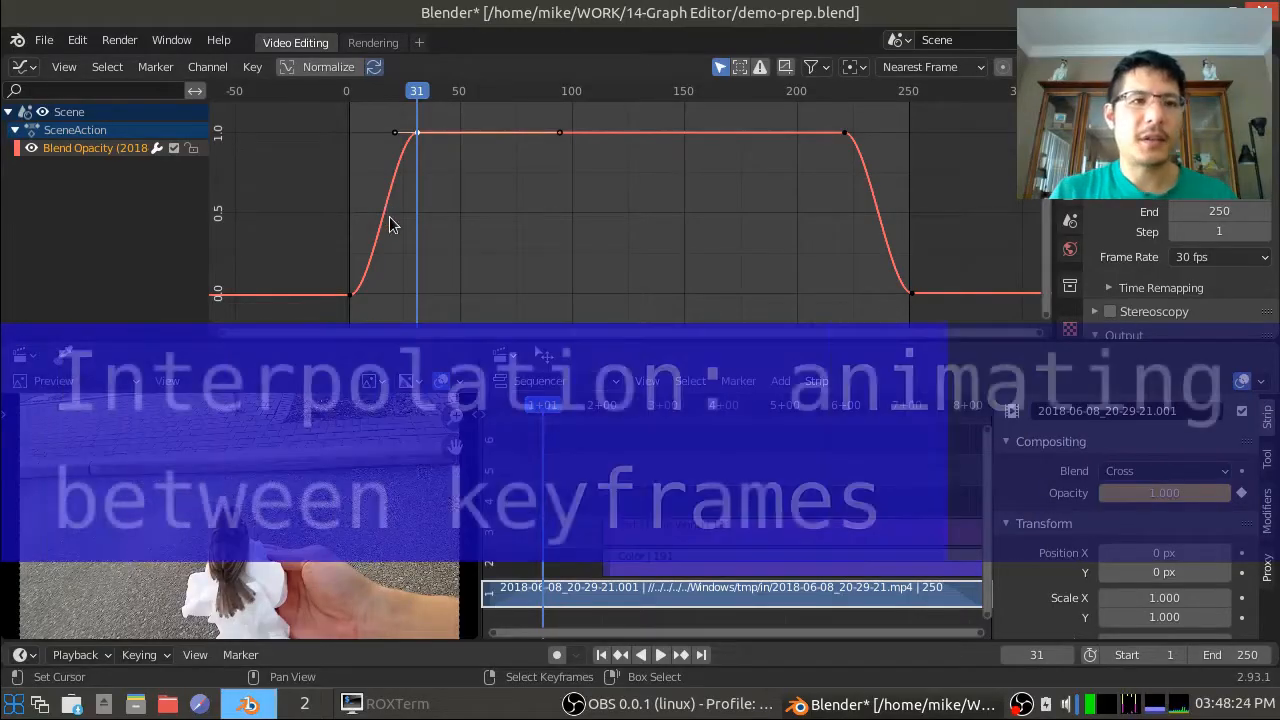
- Select the Blend Opacity keyframe at frame 1 and return the playhead to the first frame
{"action": "middle_click_drag", "start_coordinate": [420, 218], "coordinate": [598, 217]}
{"action": "scroll", "coordinate": [531, 216], "scroll_direction": "up", "scroll_amount": 1}
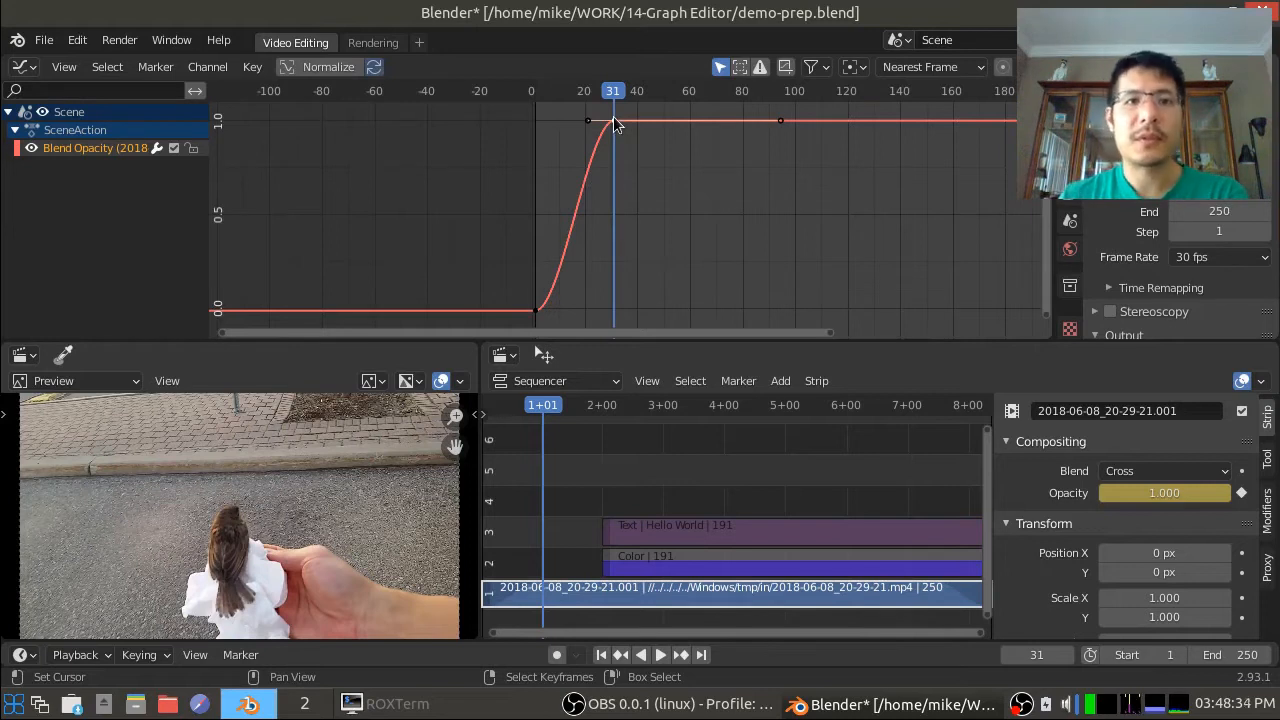
{"action": "left_click", "coordinate": [535, 311]}
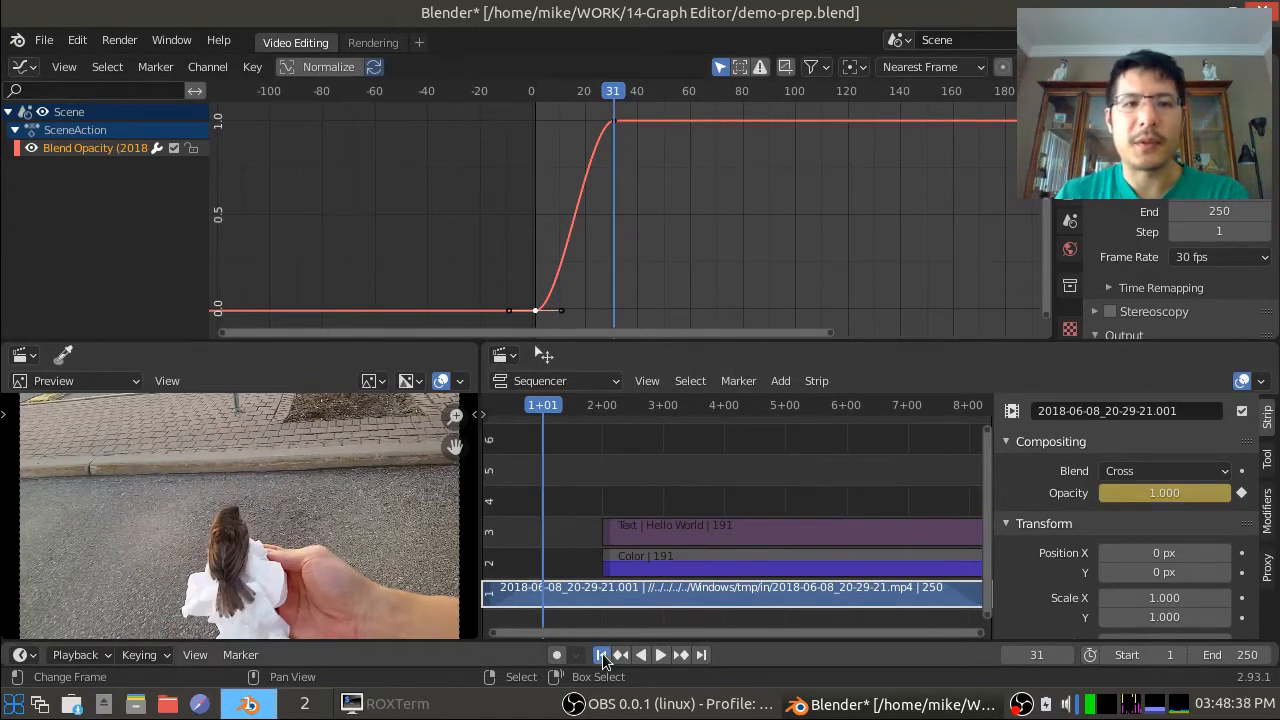
{"action": "key", "text": "shift+Left"}
{"action": "middle_click_drag", "start_coordinate": [526, 447], "coordinate": [605, 438]}
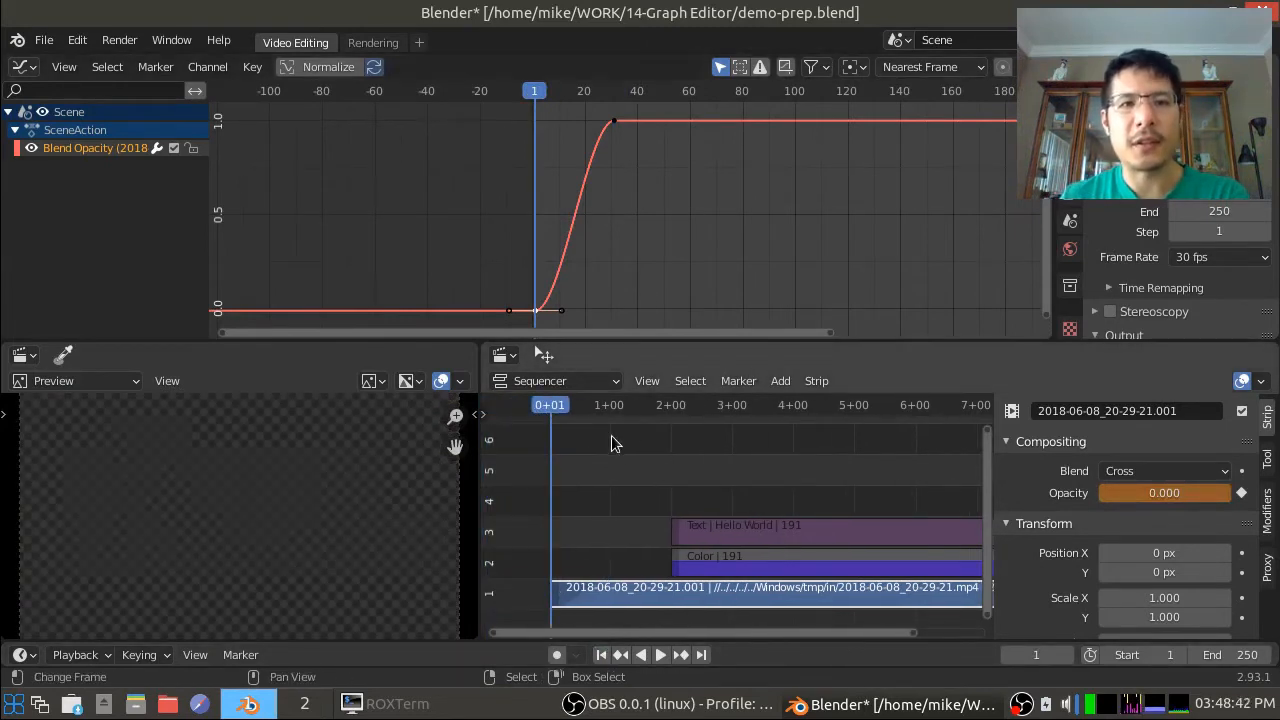
- Step the playhead frame by frame from frame 1 to frame 15, watching the preview and the strip's Opacity
{"action": "key", "text": "Right"}
{"action": "key", "text": "Right"}
{"action": "key", "text": "Right"}
{"action": "key", "text": "Right"}
{"action": "key", "text": "Right"}
{"action": "key", "text": "Right"}
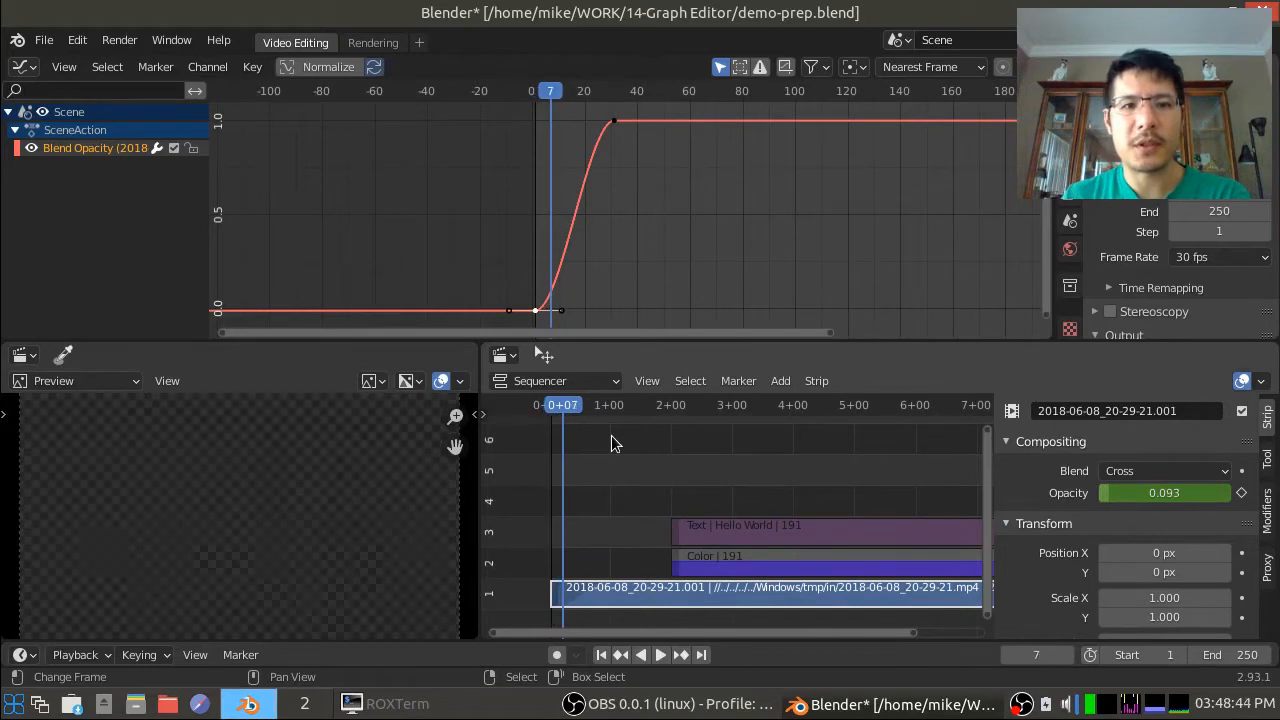
{"action": "key", "text": "Right"}
{"action": "key", "text": "Right"}
{"action": "key", "text": "Right"}
{"action": "key", "text": "Right"}
{"action": "key", "text": "Right"}
{"action": "key", "text": "Right"}
{"action": "key", "text": "Right"}
{"action": "key", "text": "Right"}
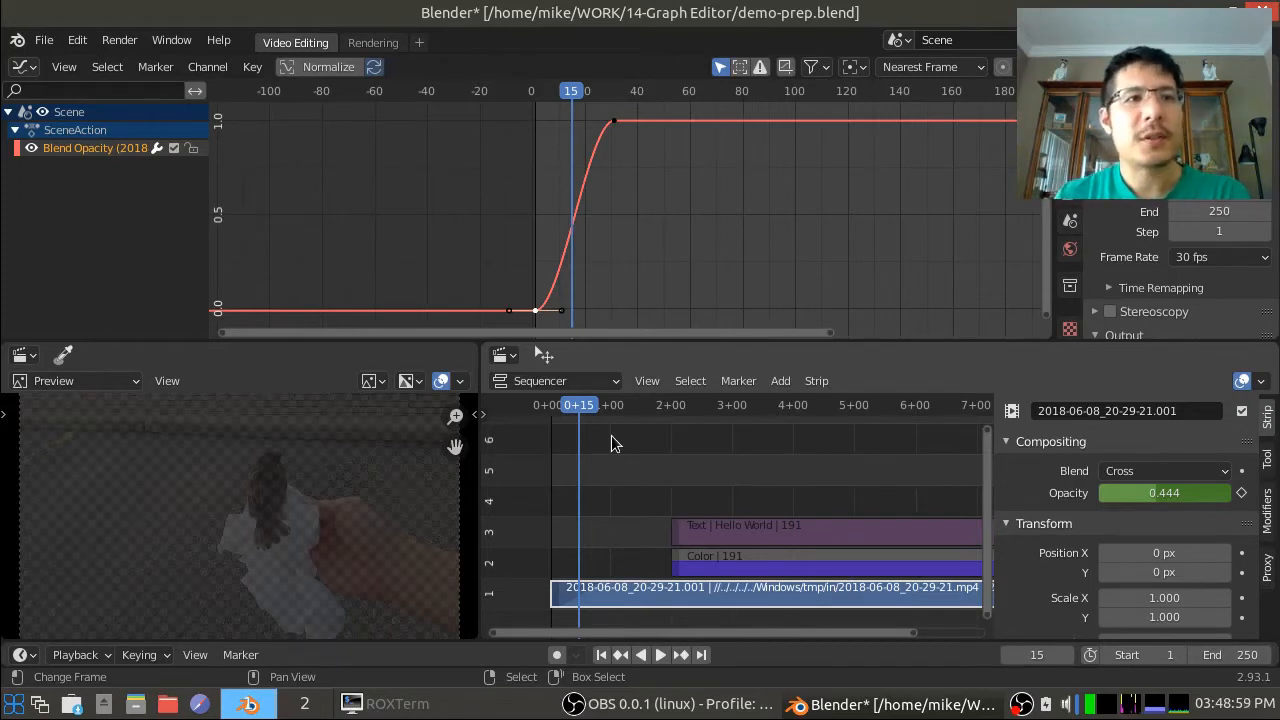
- Set the interpolation mode of the opacity keyframe at frame 1 to Linear
{"action": "left_click", "coordinate": [250, 70]}
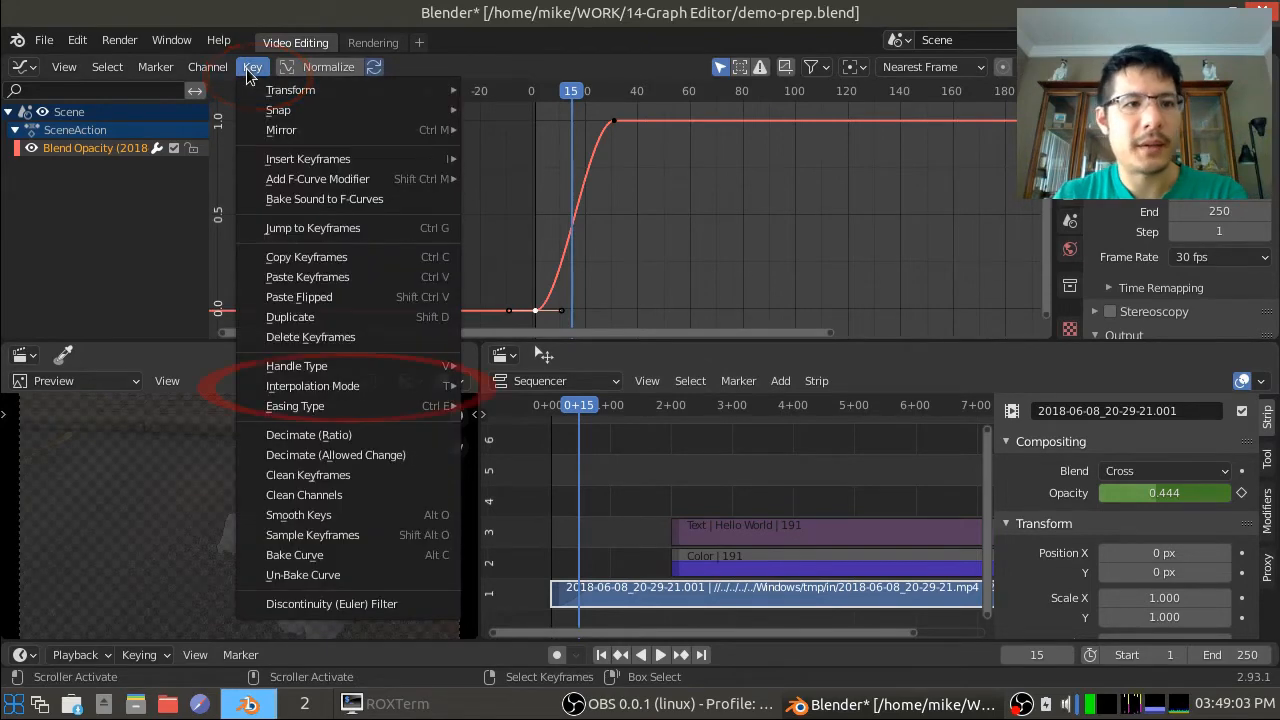
{"action": "mouse_move", "coordinate": [352, 393]}
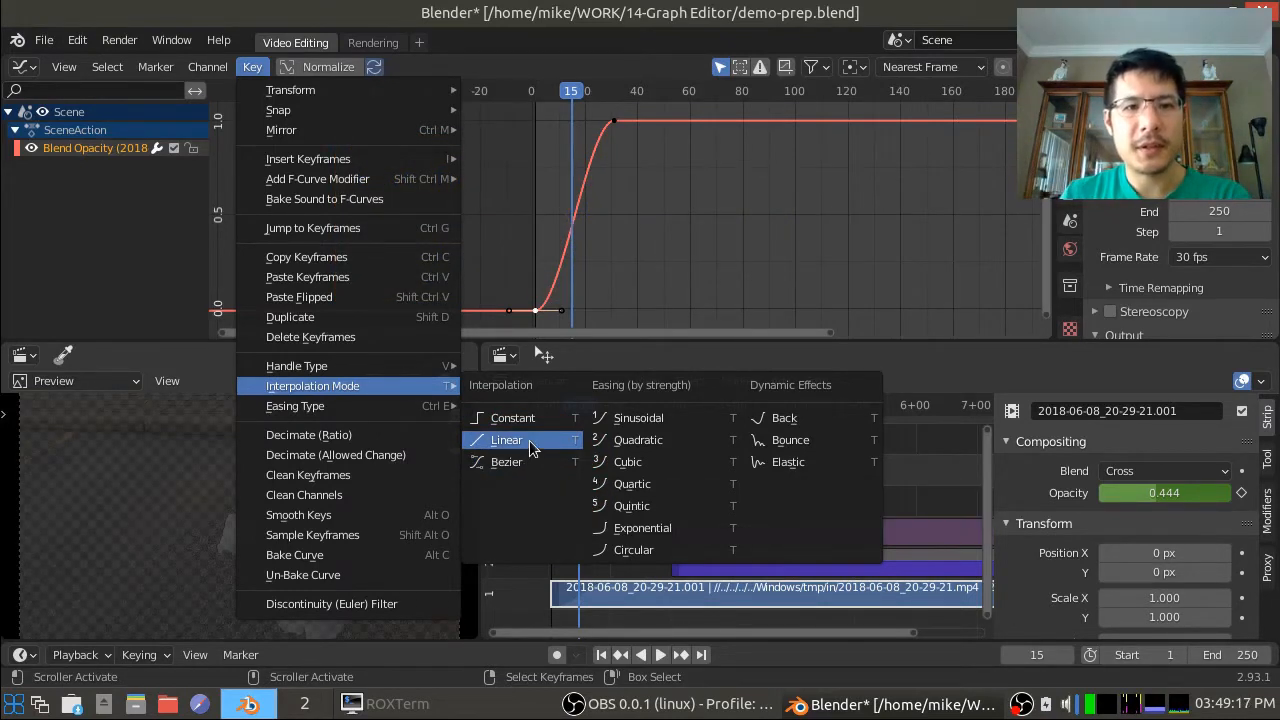
{"action": "left_click", "coordinate": [529, 442]}
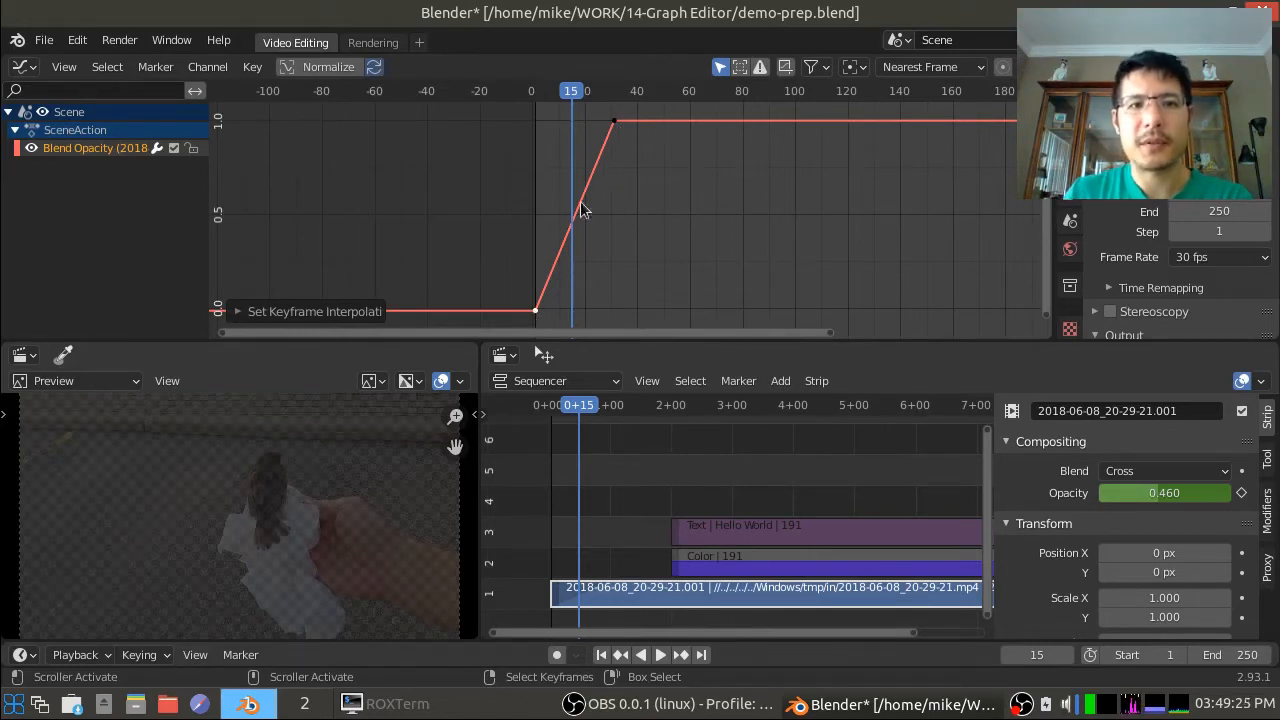
- Scrub back and forth through the linear fade-in between frames 0 and 47, watching the Opacity and preview
{"action": "left_click_drag", "start_coordinate": [541, 206], "coordinate": [613, 187]}
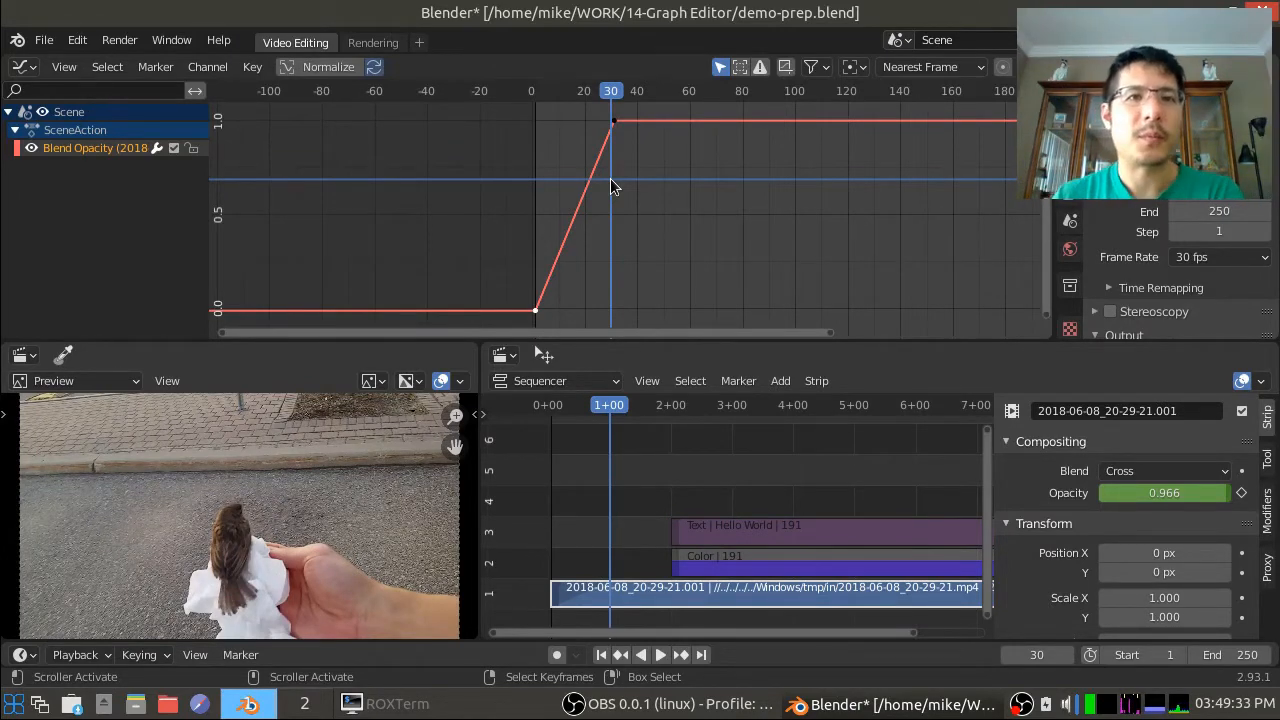
{"action": "left_click", "coordinate": [531, 161]}
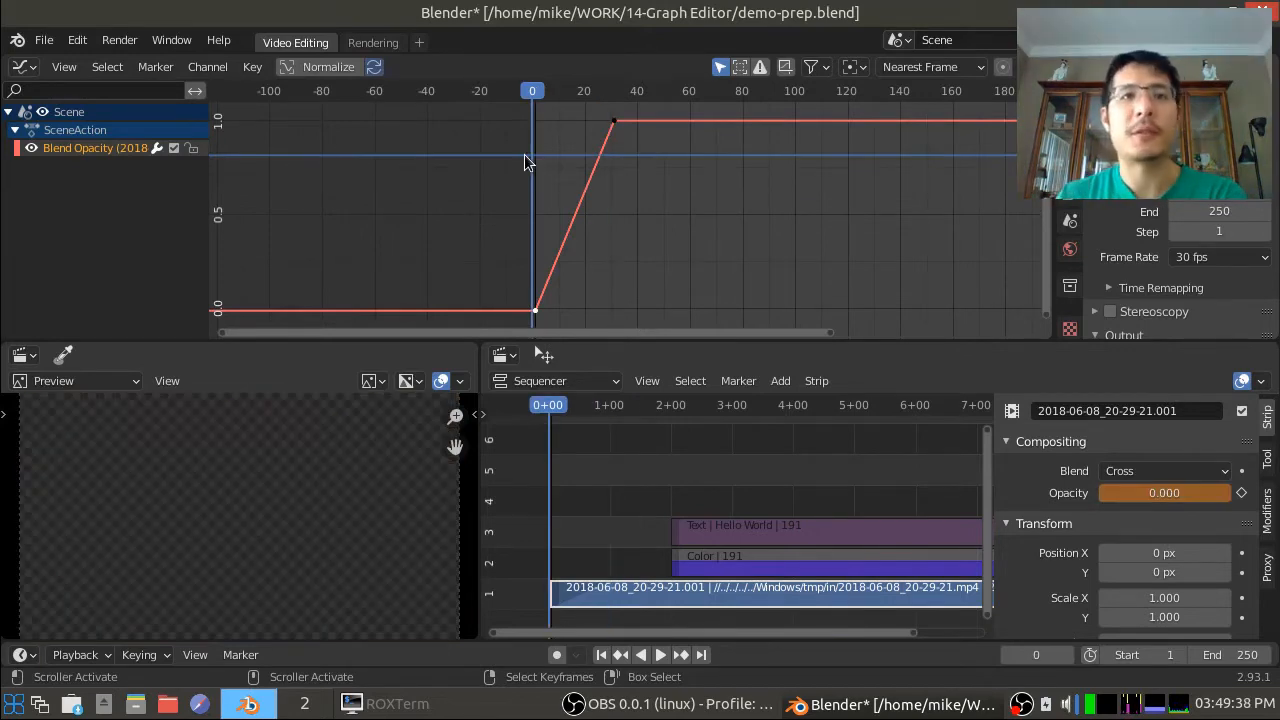
{"action": "mouse_move", "coordinate": [528, 161]}
{"action": "left_mouse_down"}
{"action": "mouse_move", "coordinate": [620, 160]}
{"action": "mouse_move", "coordinate": [537, 161]}
{"action": "left_mouse_up"}
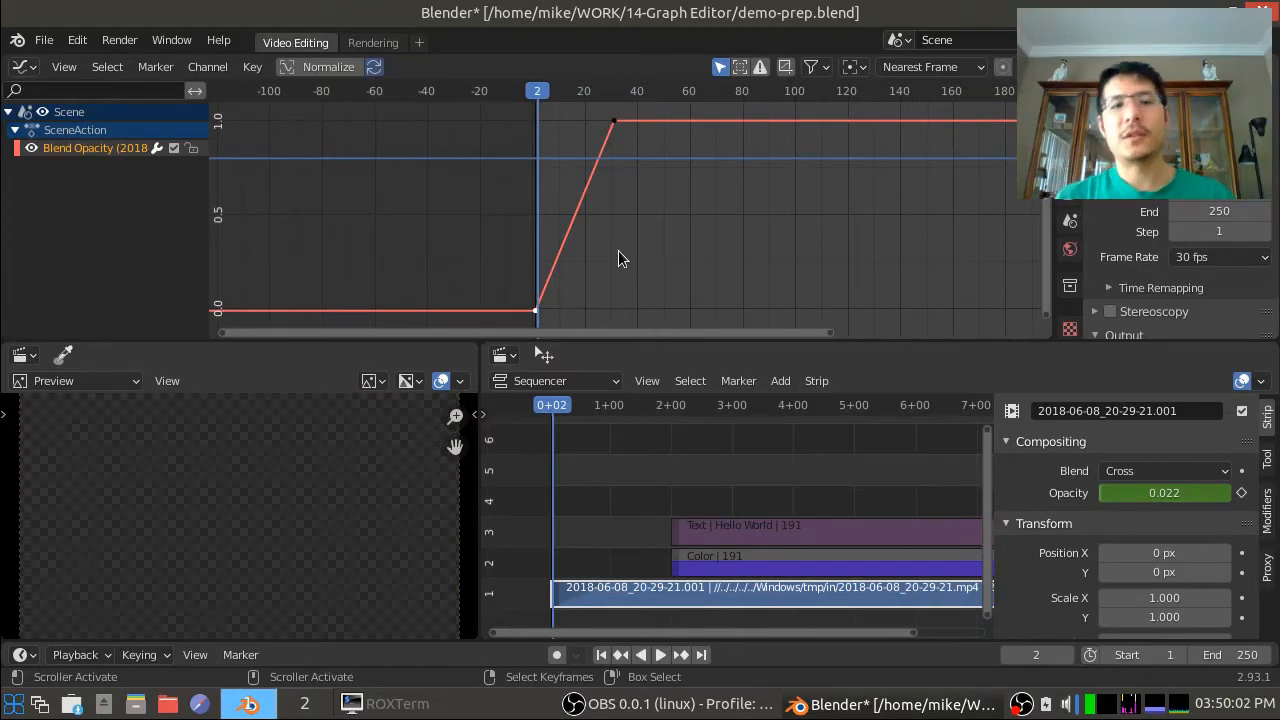
{"action": "left_click_drag", "start_coordinate": [618, 251], "coordinate": [656, 250]}
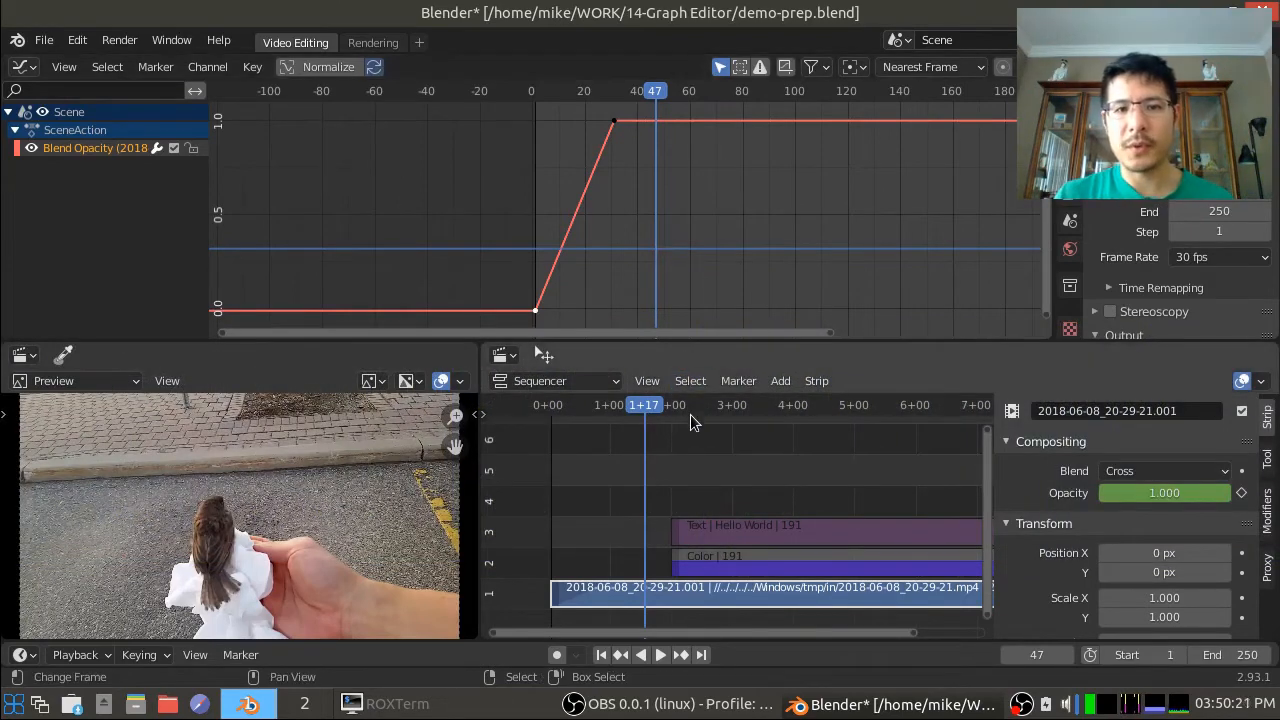
- Fit all strips in the sequencer, move the playhead to frame 120, and enable the Text and Color strips
{"action": "scroll", "coordinate": [707, 456], "scroll_direction": "down", "scroll_amount": 1}
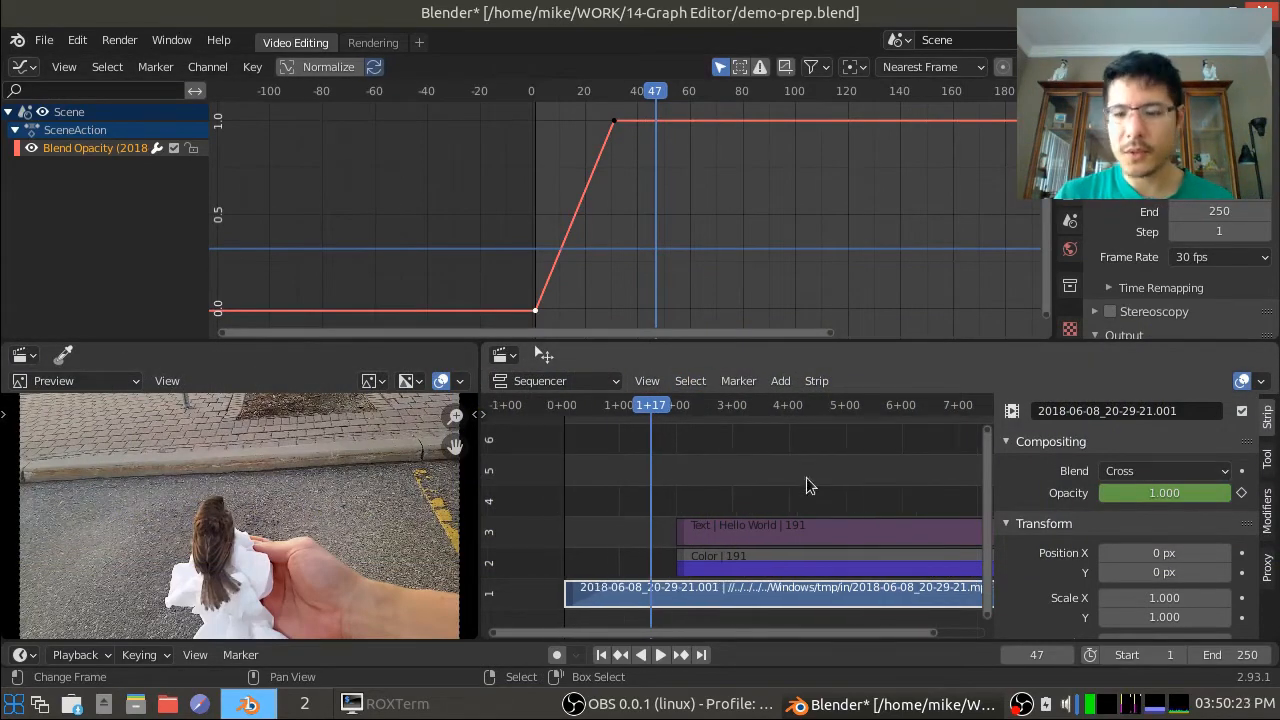
{"action": "key", "text": "Home"}
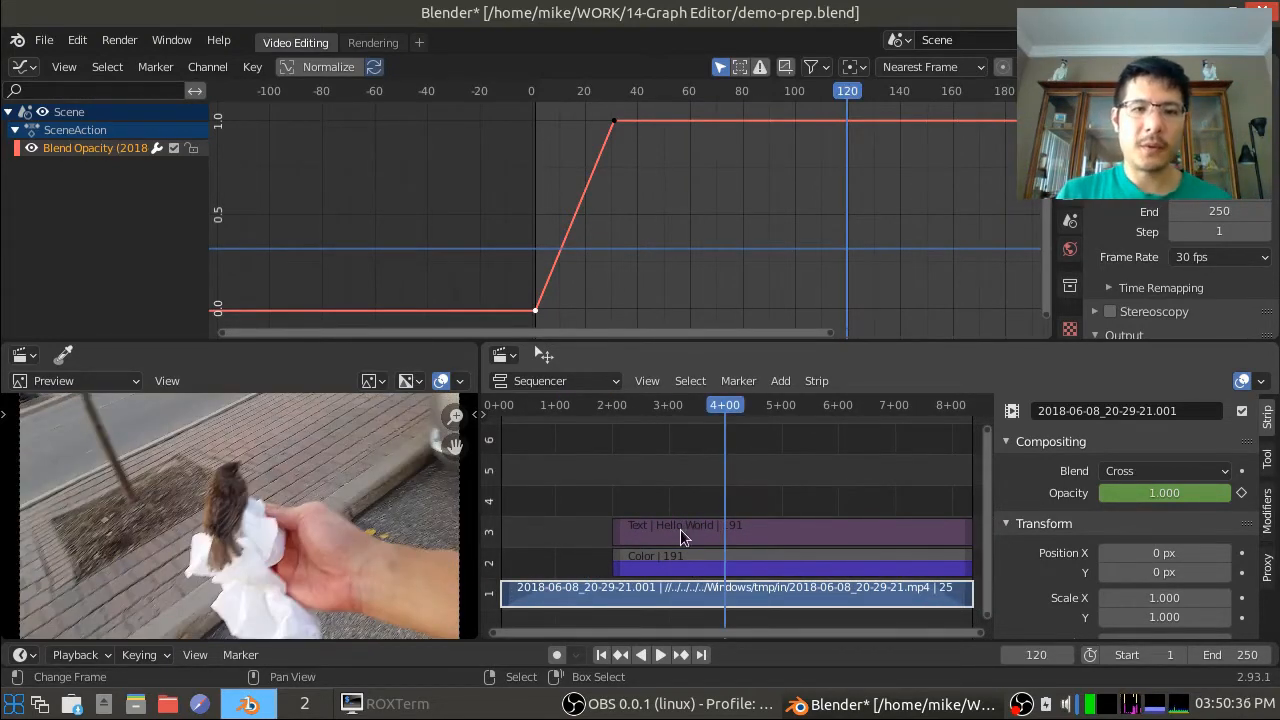
{"action": "left_click", "coordinate": [682, 537]}
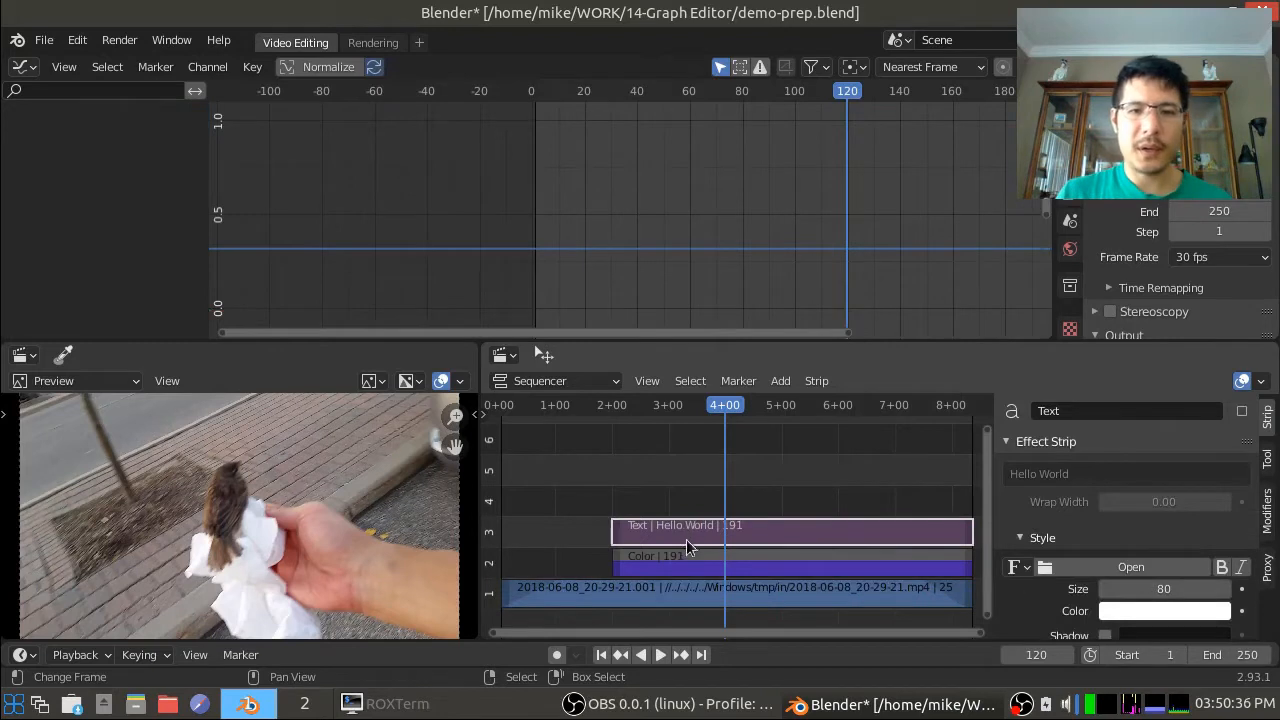
{"action": "left_click", "coordinate": [1243, 412]}
{"action": "left_click", "coordinate": [818, 568]}
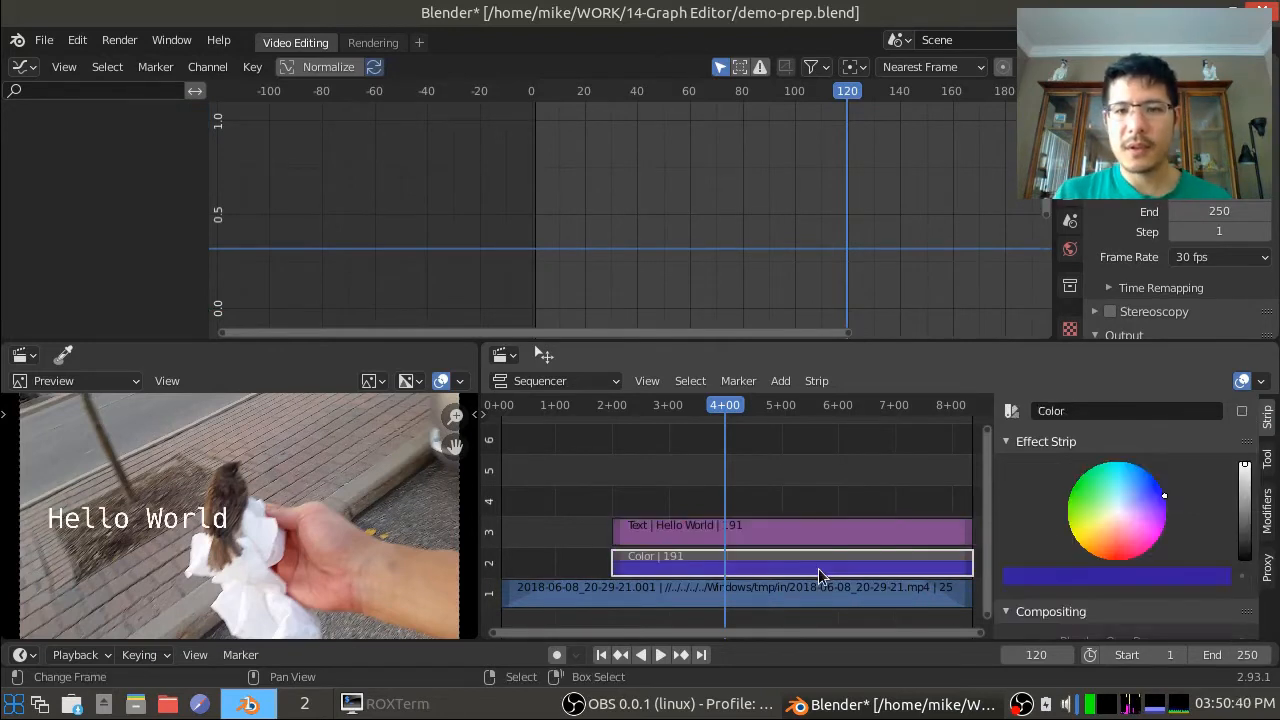
{"action": "left_click", "coordinate": [1243, 412]}
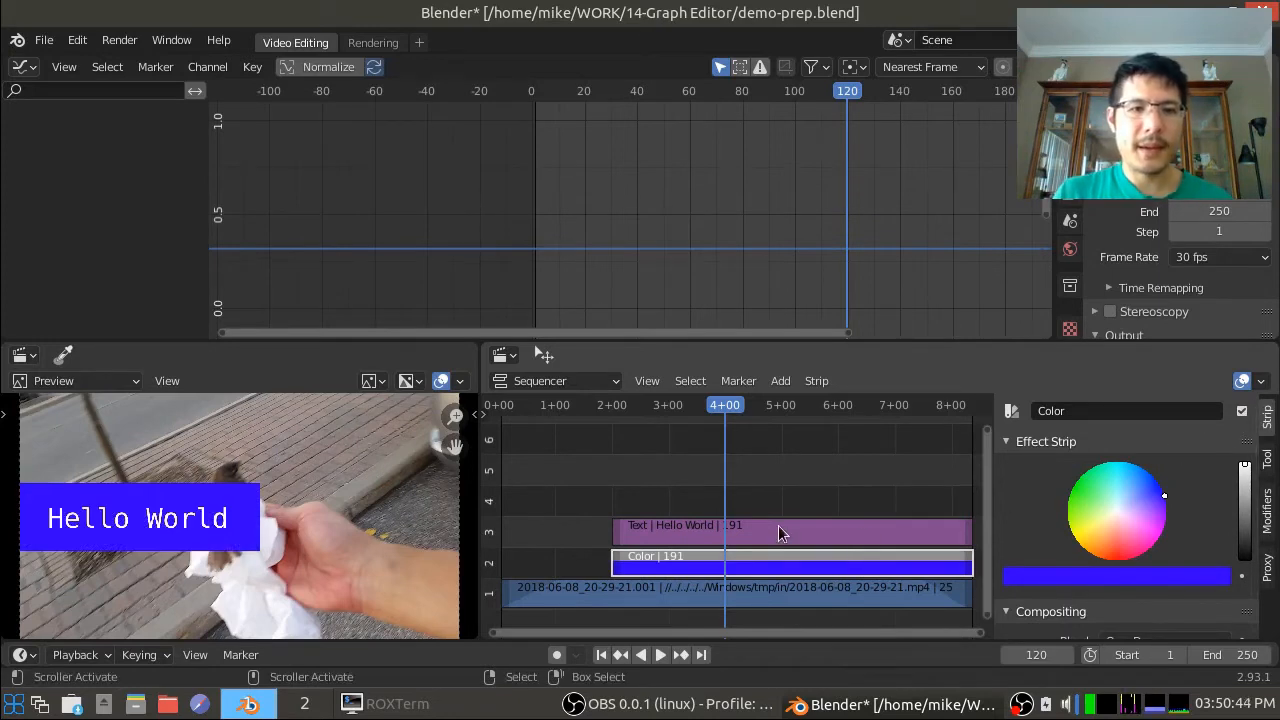
- Insert a Position X keyframe of 0 px on the Color strip at its start, frame 60
{"action": "left_click", "coordinate": [748, 532]}
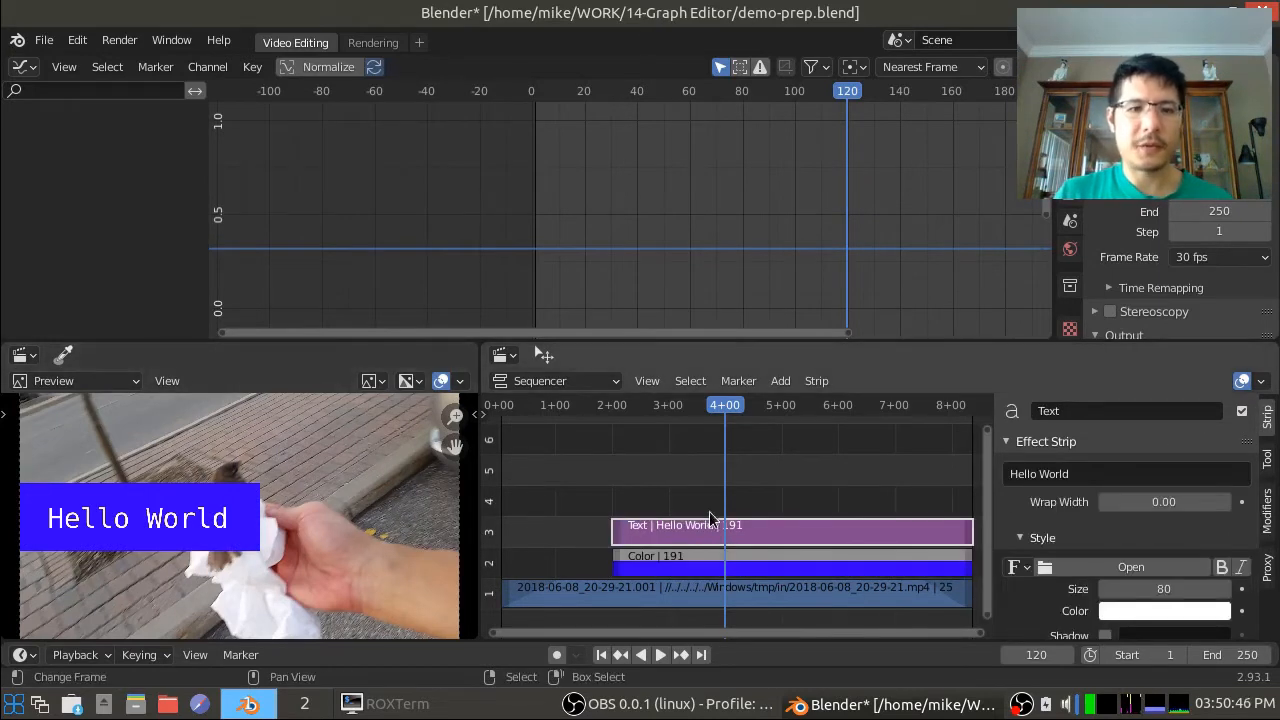
{"action": "left_click", "coordinate": [696, 568]}
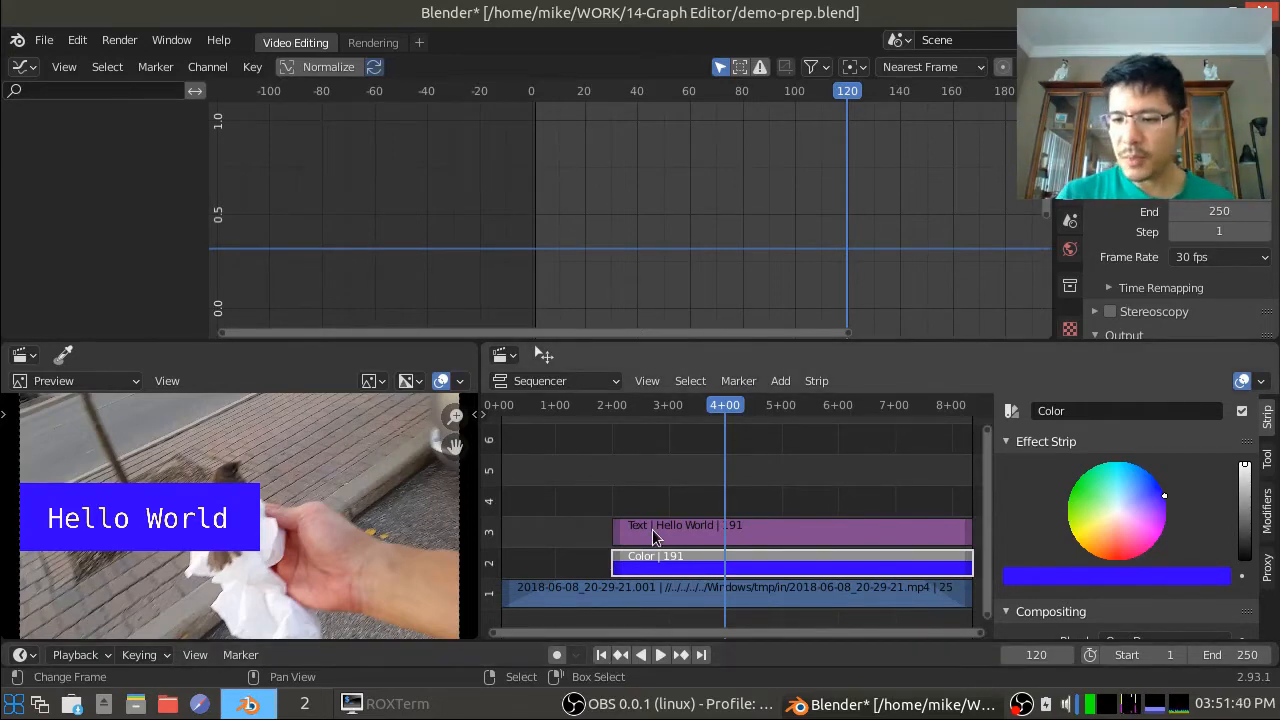
{"action": "key", "text": "Page_Down"}
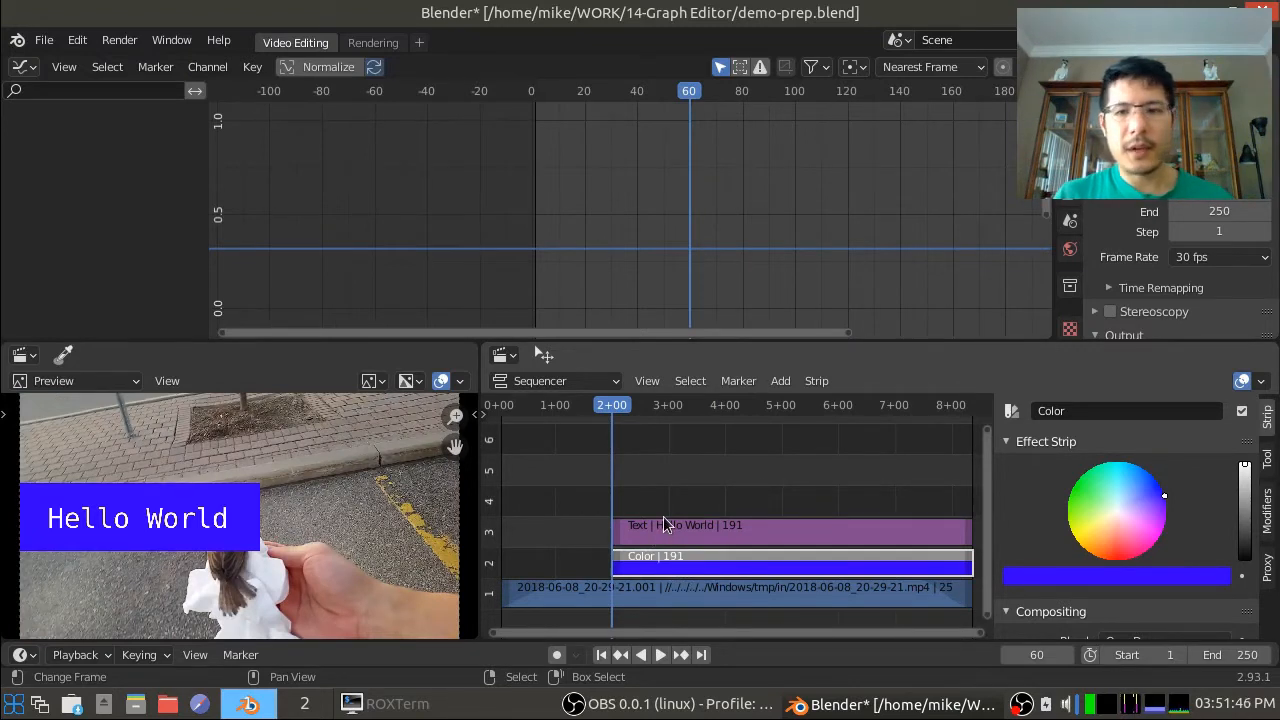
{"action": "scroll", "coordinate": [1112, 473], "scroll_direction": "down", "scroll_amount": 6}
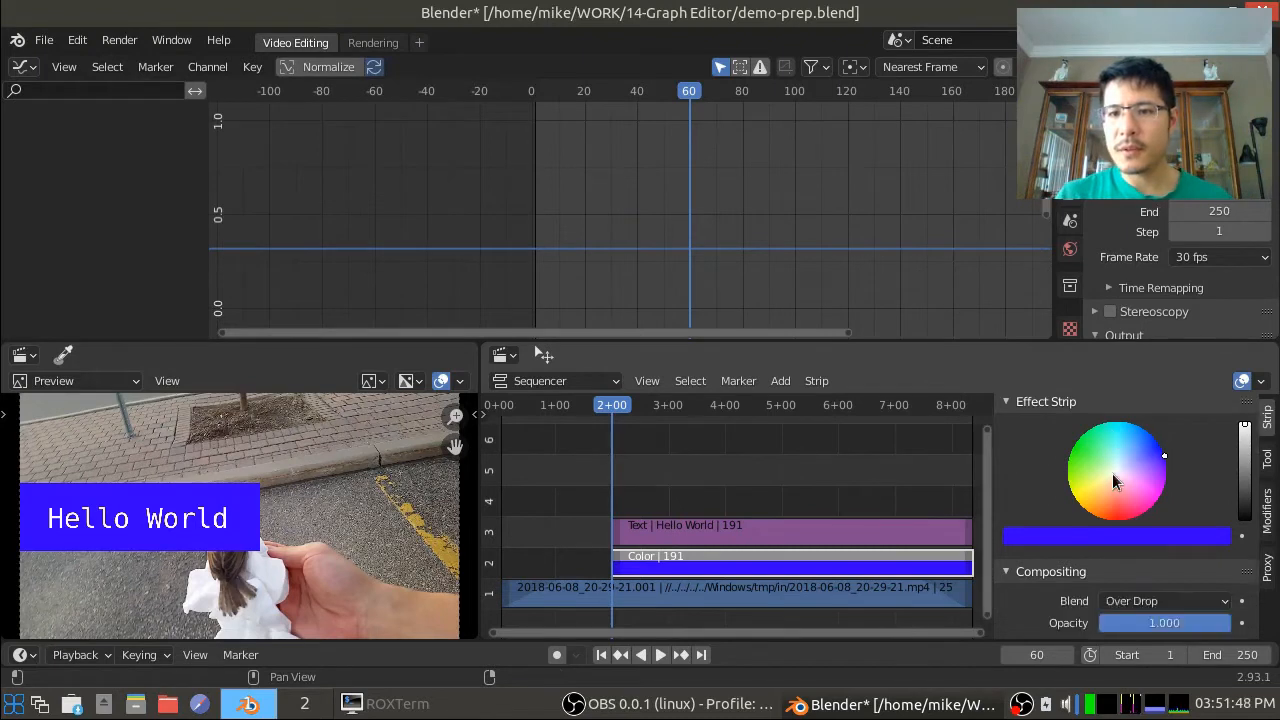
{"action": "scroll", "coordinate": [1112, 473], "scroll_direction": "down", "scroll_amount": 1}
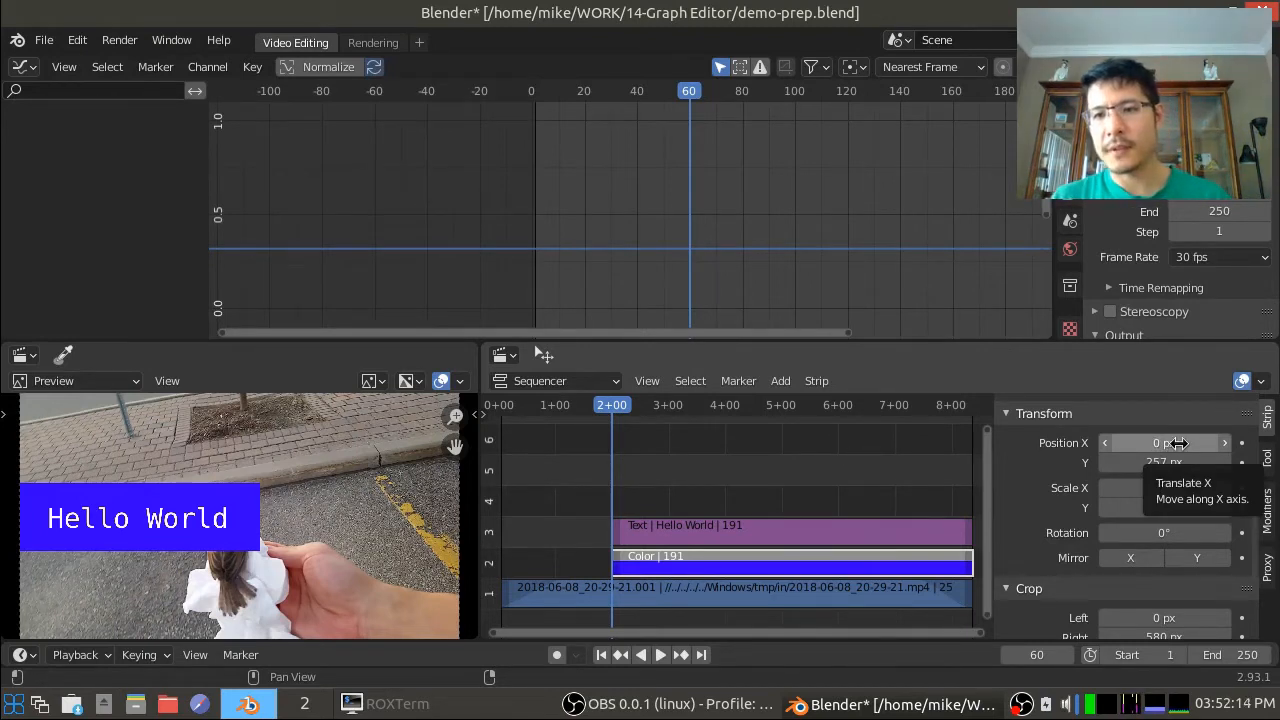
{"action": "key", "text": "i"}
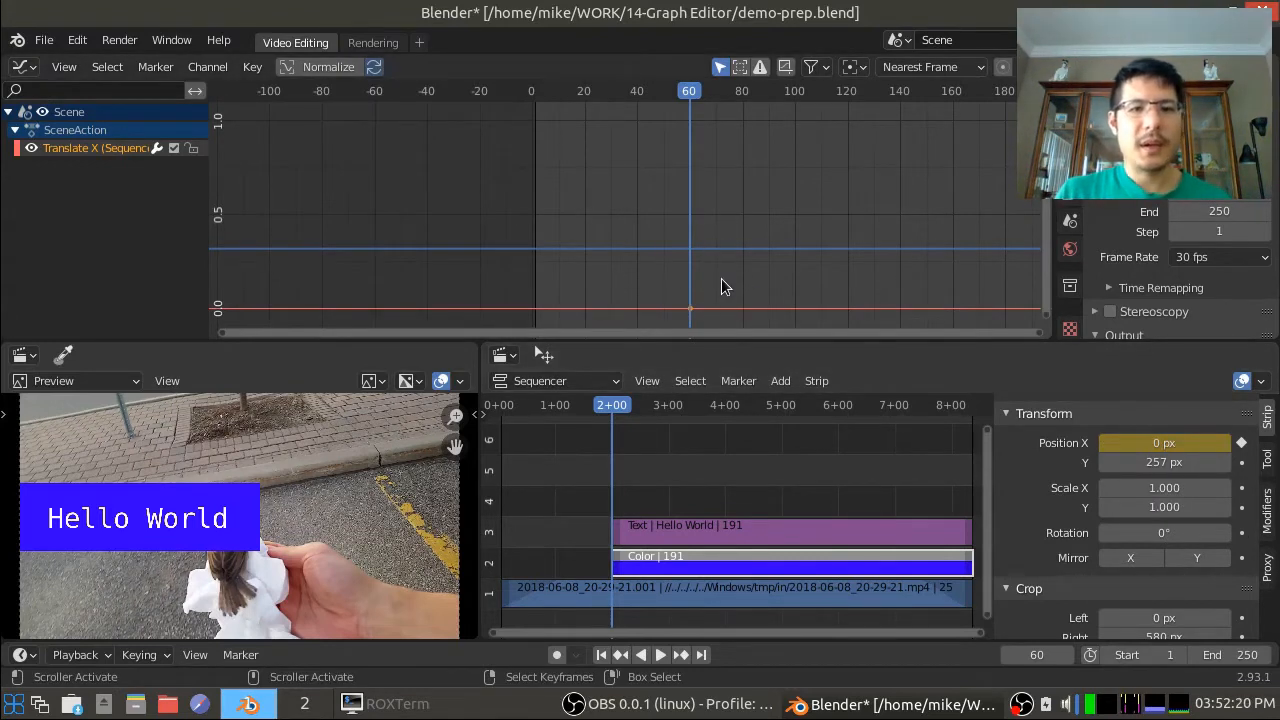
- Insert a second Position X keyframe of 752 px on the Color strip at frame 211
{"action": "scroll", "coordinate": [795, 502], "scroll_direction": "down", "scroll_amount": 2}
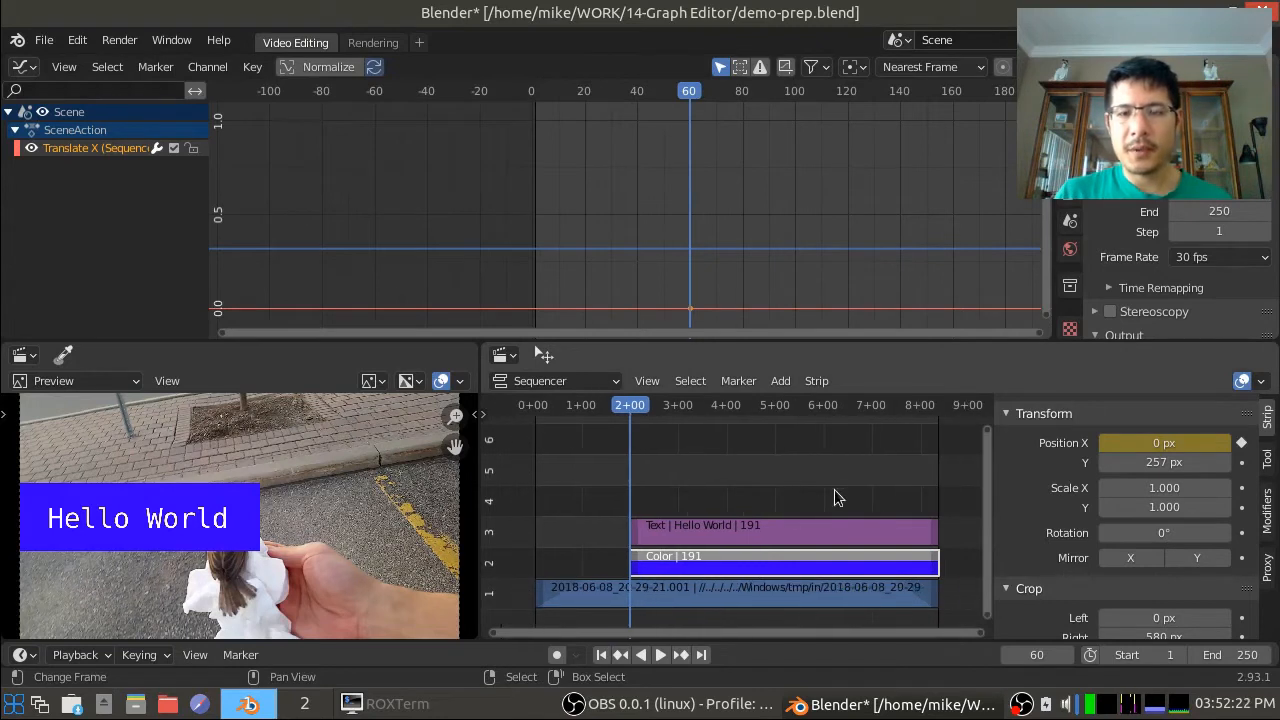
{"action": "left_click", "coordinate": [873, 451]}
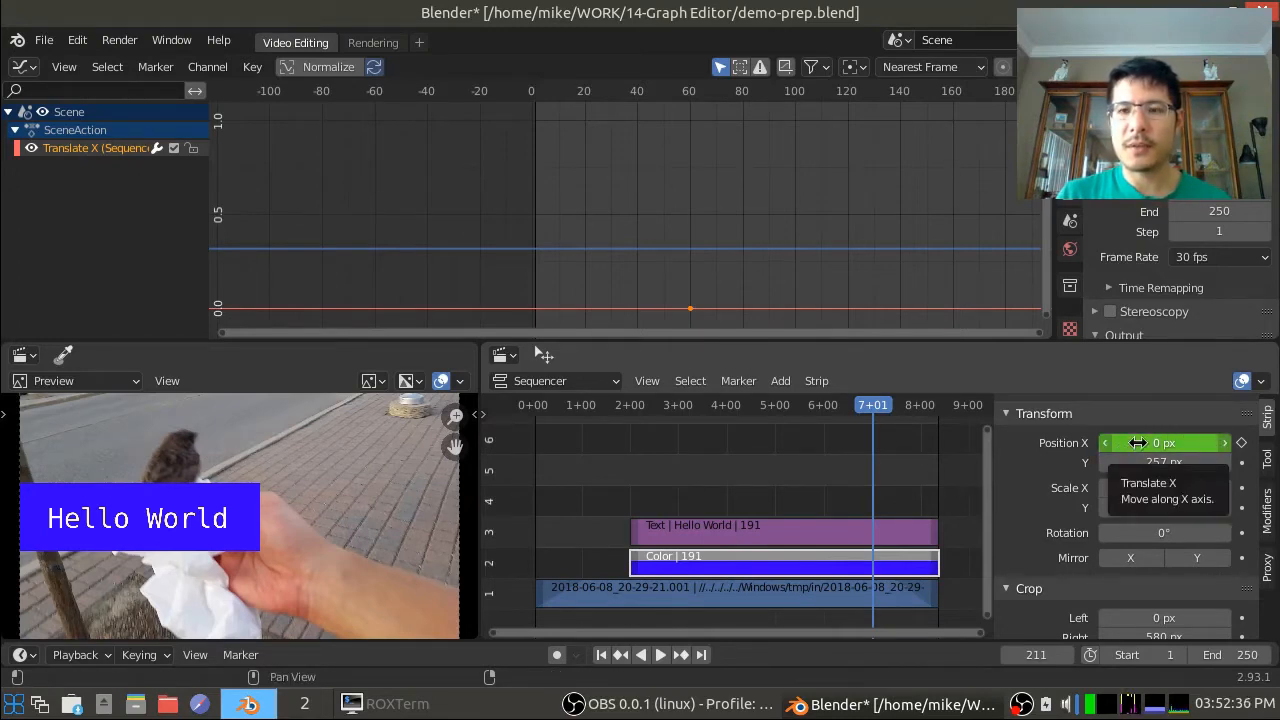
{"action": "left_click_drag", "start_coordinate": [1137, 442], "coordinate": [1168, 443]}
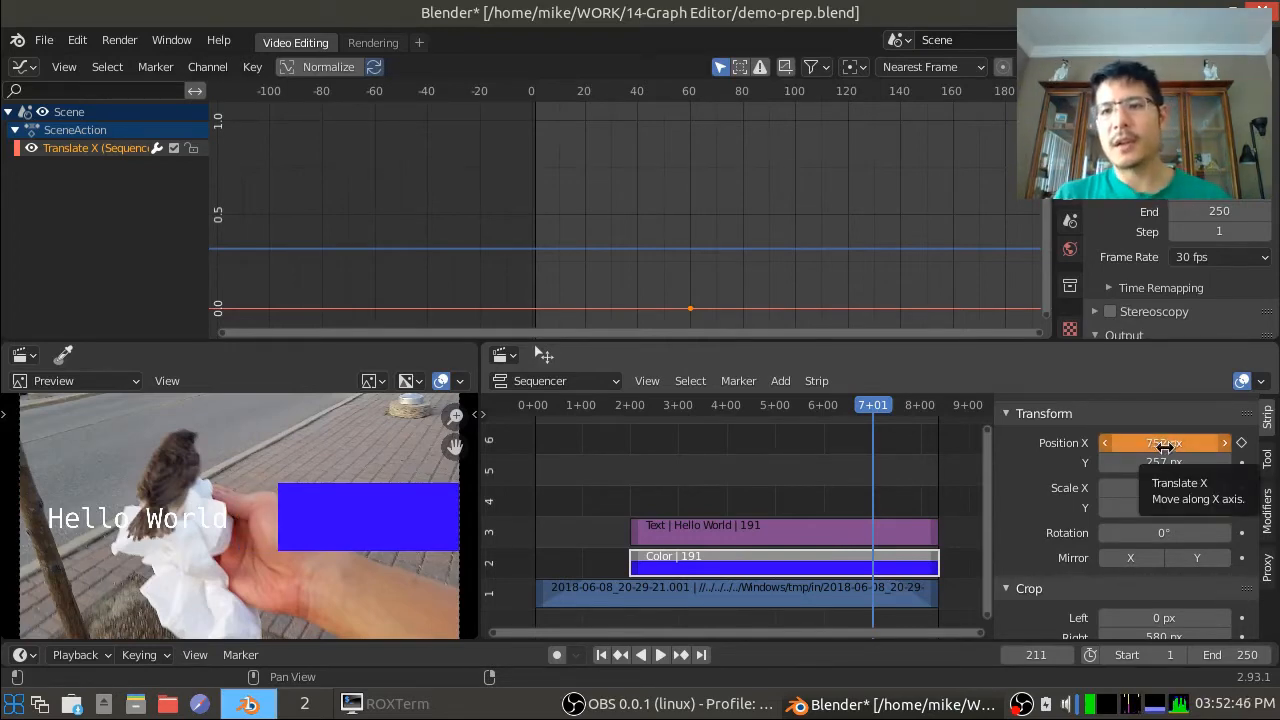
{"action": "left_click", "coordinate": [1242, 445]}
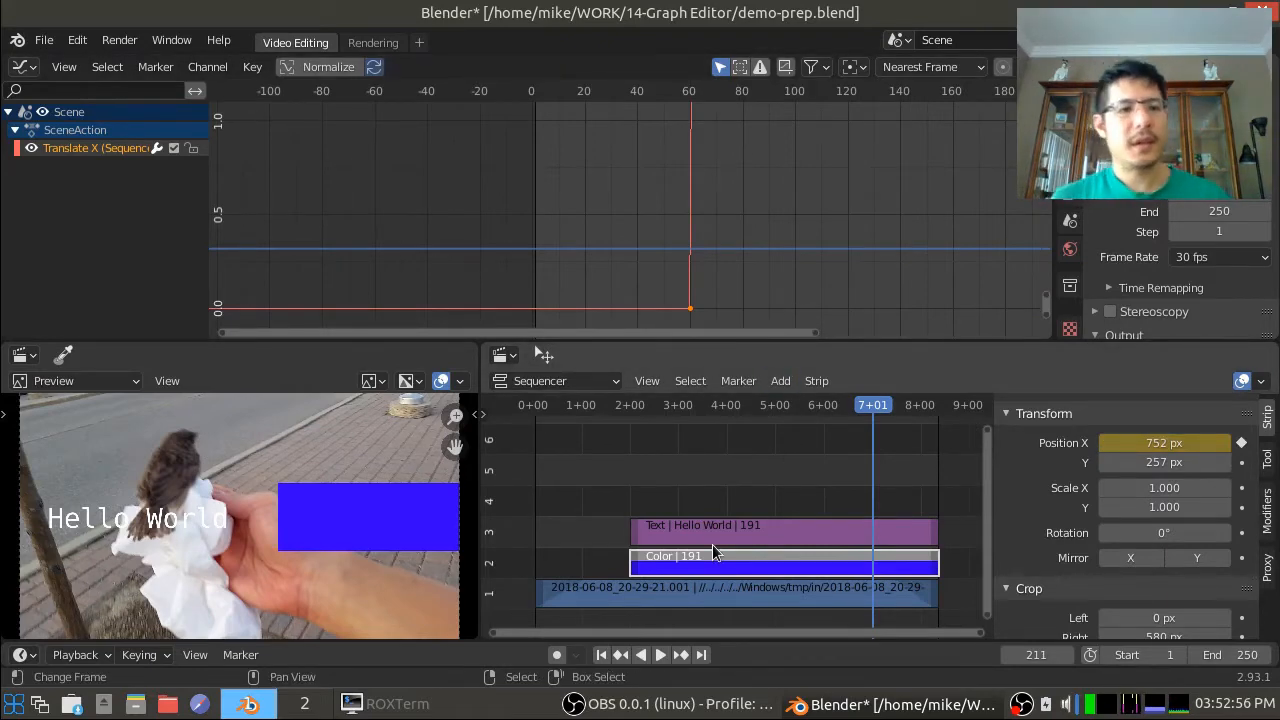
- Play the Color strip's movement from its start and scrub to frame 76
{"action": "left_click", "coordinate": [627, 492]}
{"action": "key", "text": "space"}
{"action": "left_click_drag", "start_coordinate": [627, 492], "coordinate": [656, 531]}
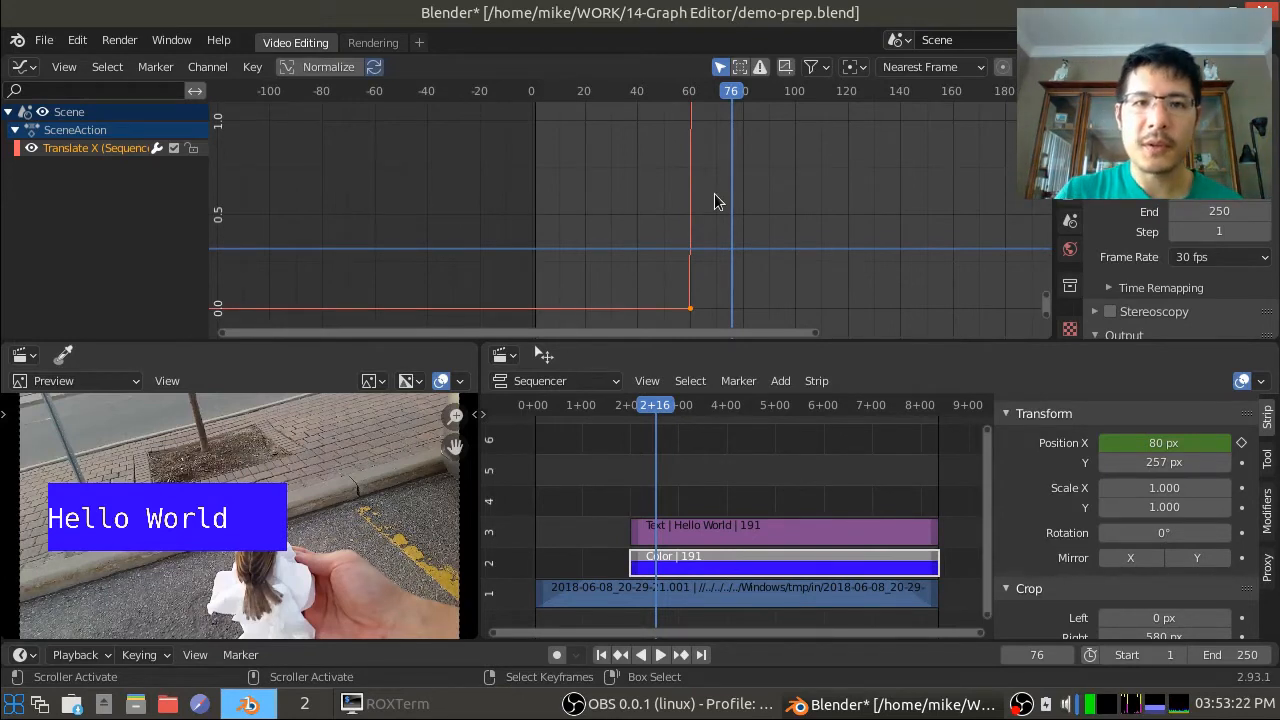
- Examine the whole Position X curve, scrubbing from frame 60 to 211 and playing past the second keyframe
{"action": "key", "text": "Home"}
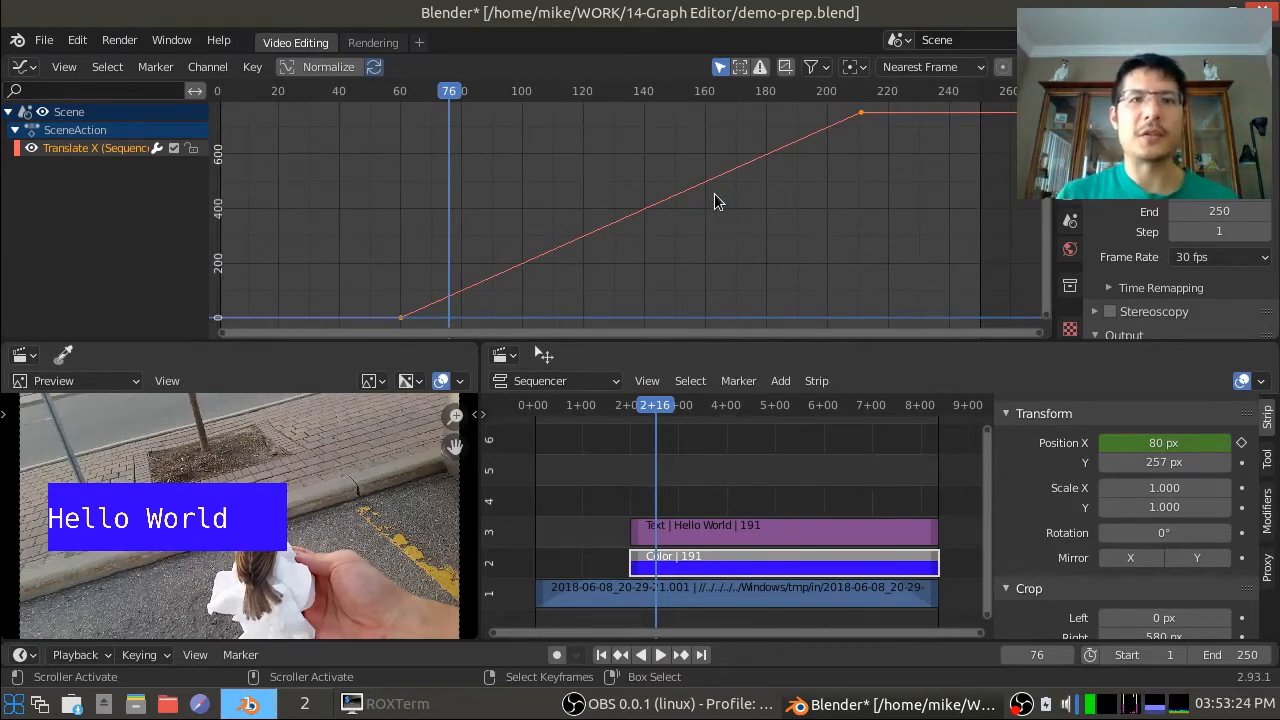
{"action": "scroll", "coordinate": [714, 201], "scroll_direction": "down", "scroll_amount": 1}
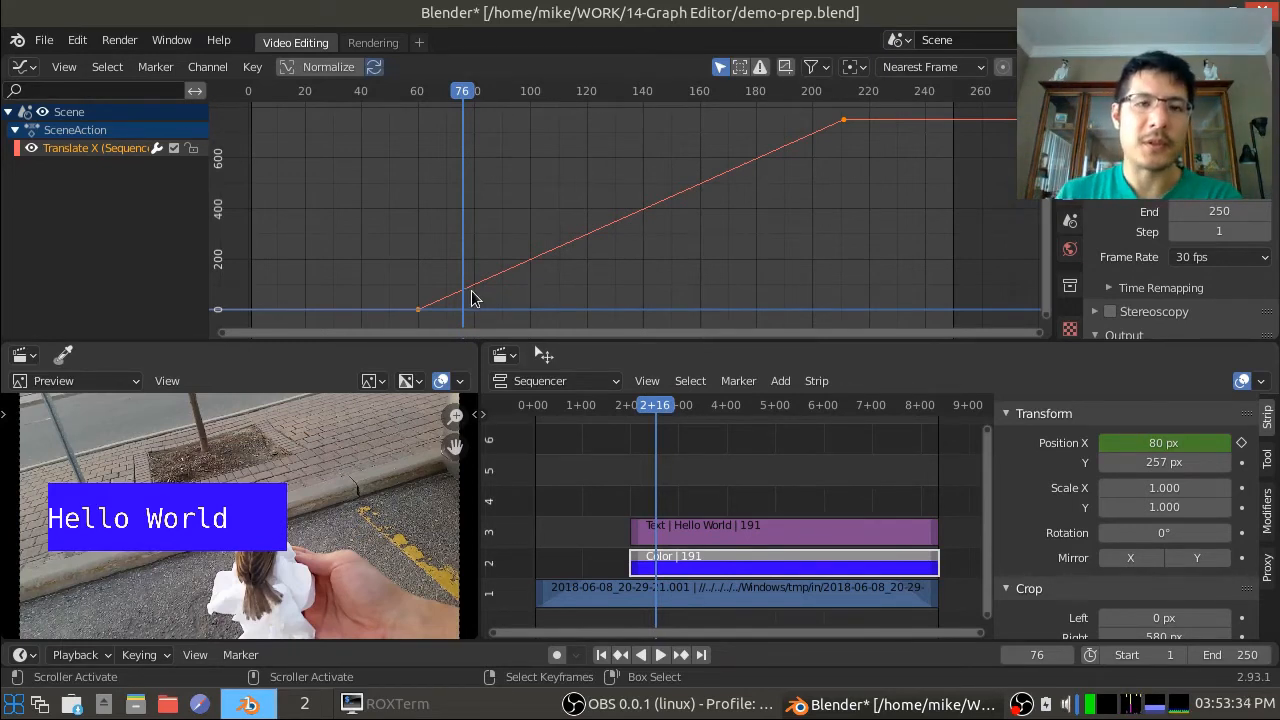
{"action": "left_click_drag", "start_coordinate": [424, 250], "coordinate": [846, 160]}
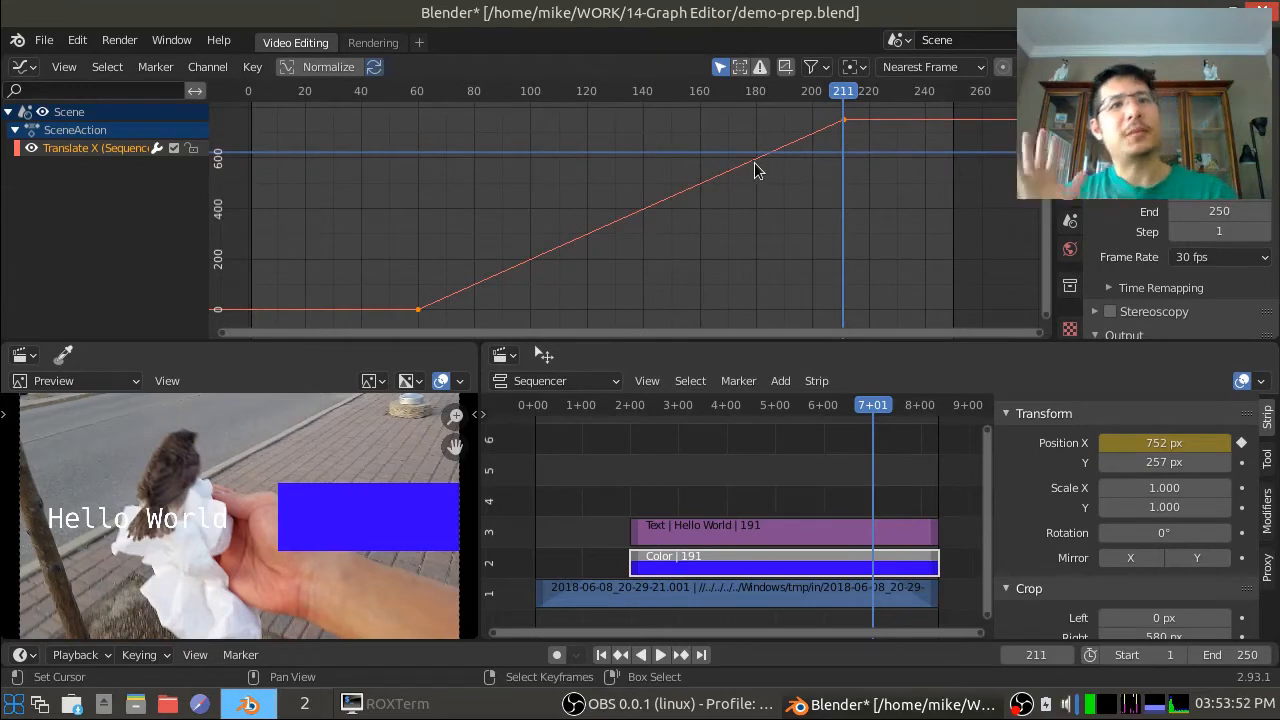
{"action": "key", "text": "space"}
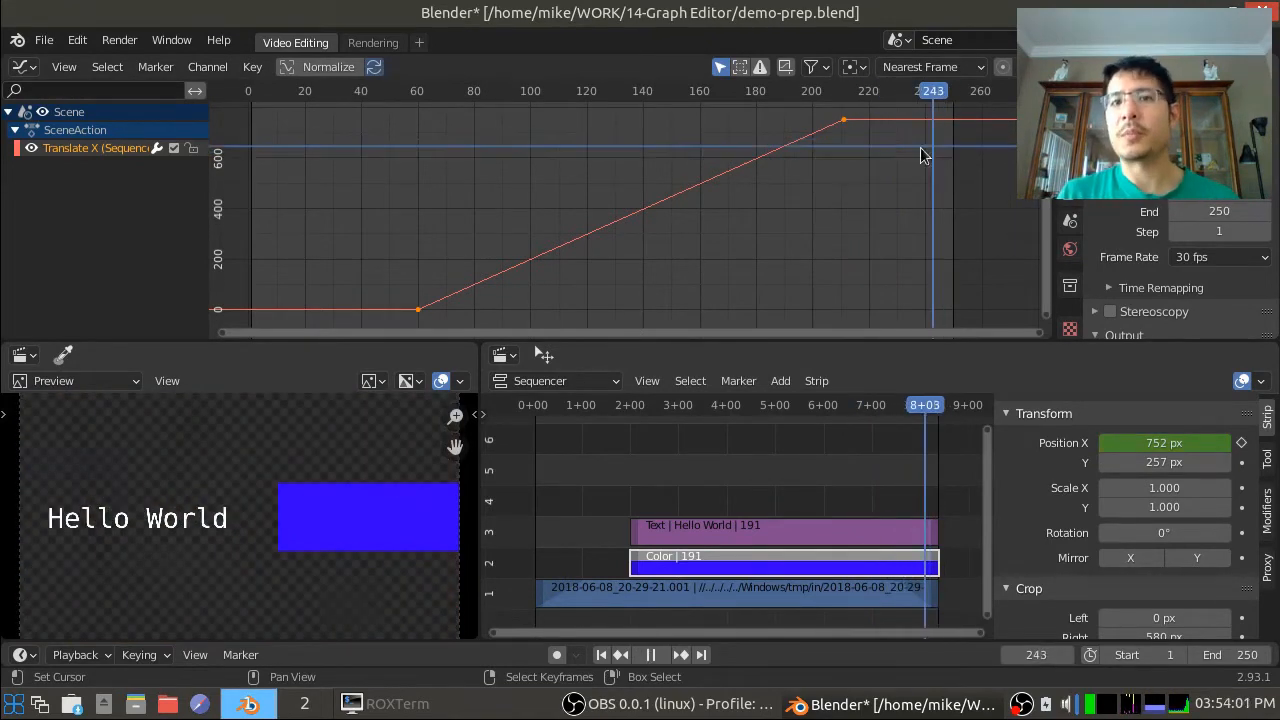
{"action": "key", "text": "space"}
{"action": "left_click", "coordinate": [855, 167]}
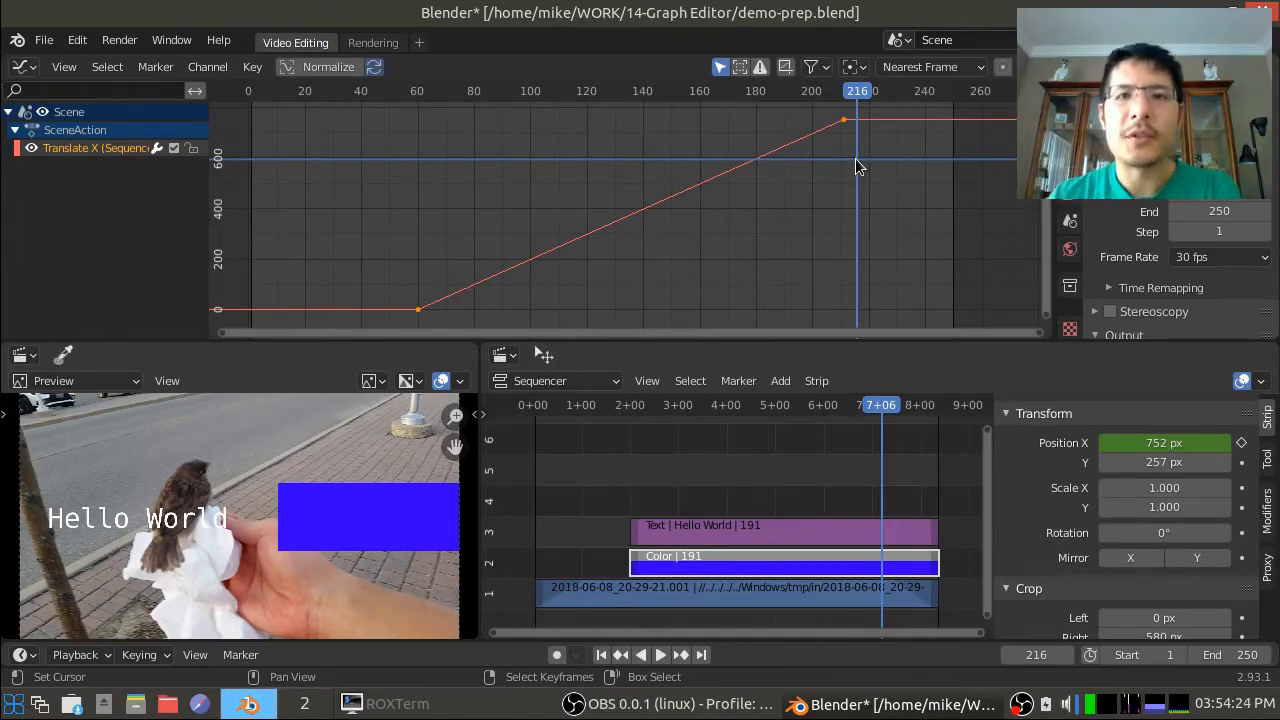
- Set the extrapolation mode of the Color strip's Translate X channel to Linear Extrapolation
{"action": "scroll", "coordinate": [716, 160], "scroll_direction": "down", "scroll_amount": 3}
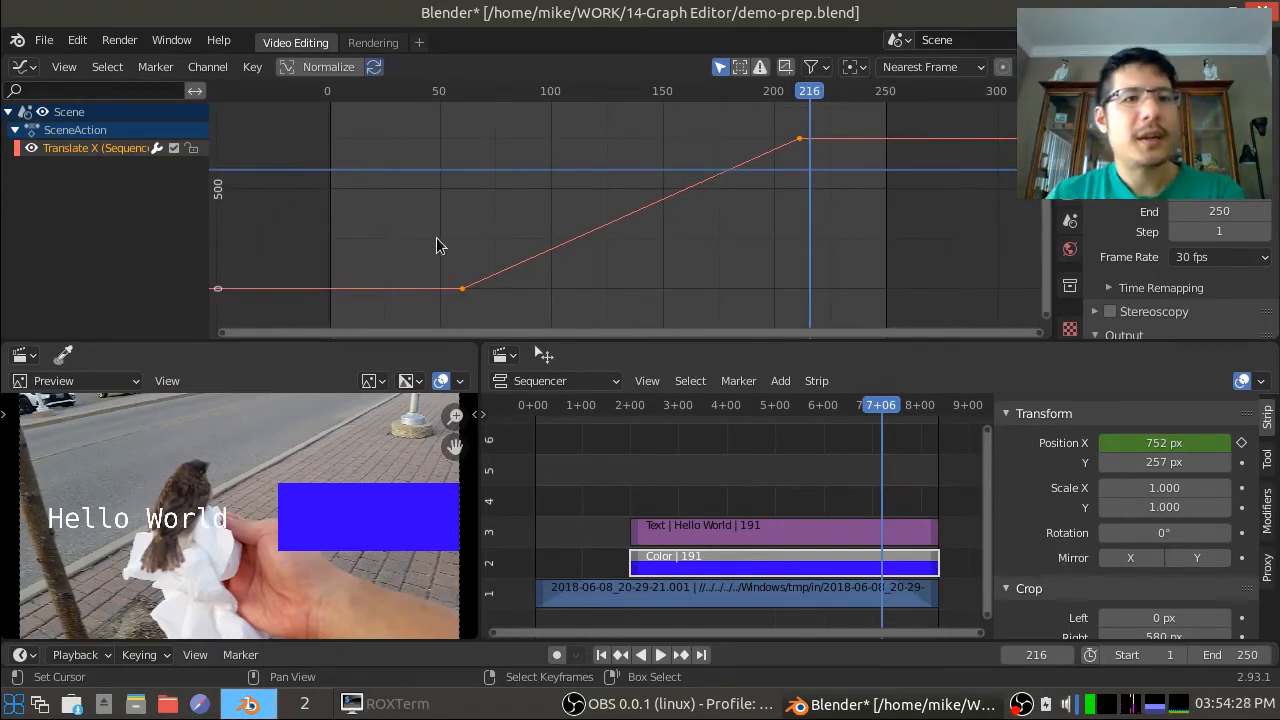
{"action": "left_click", "coordinate": [211, 72]}
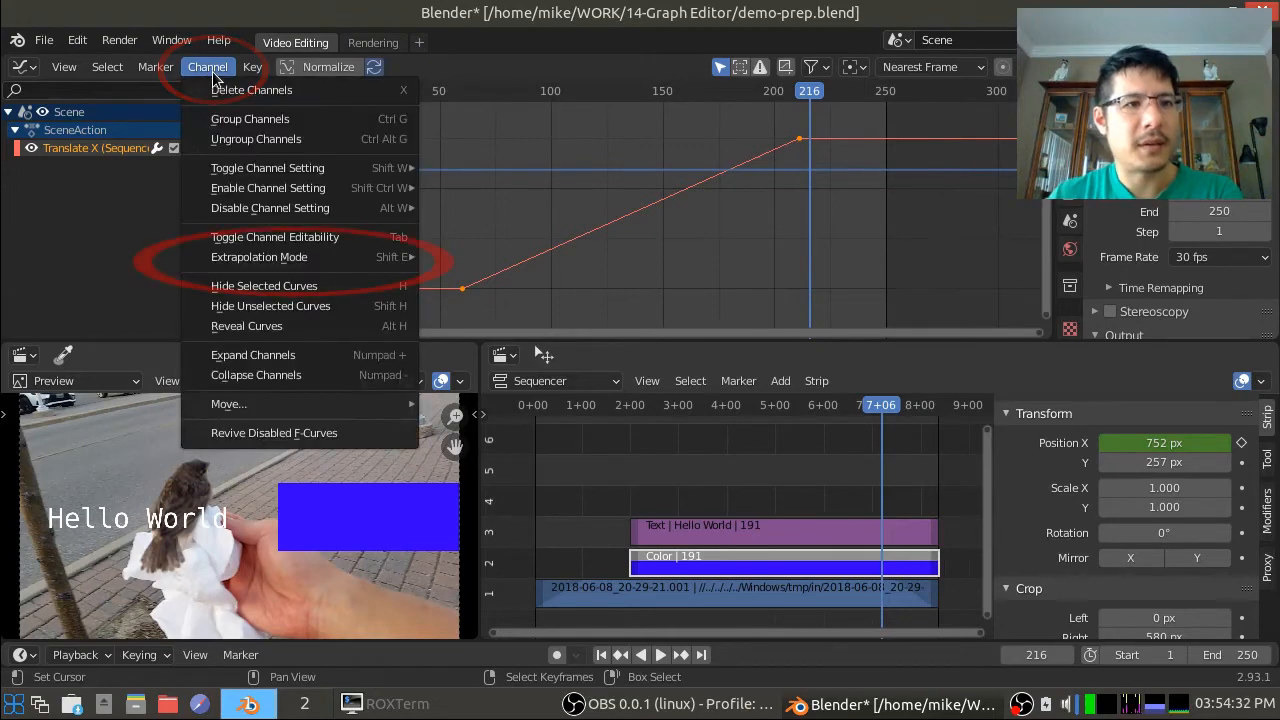
{"action": "mouse_move", "coordinate": [263, 262]}
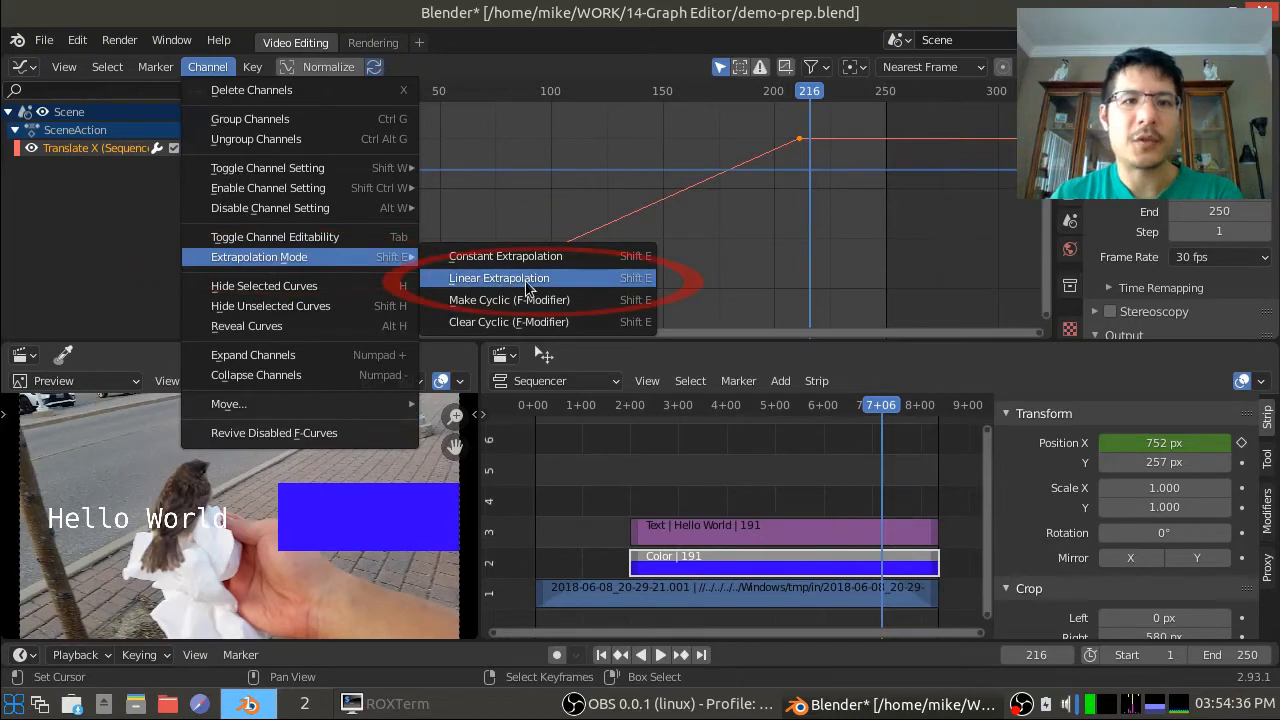
{"action": "left_click", "coordinate": [603, 289]}
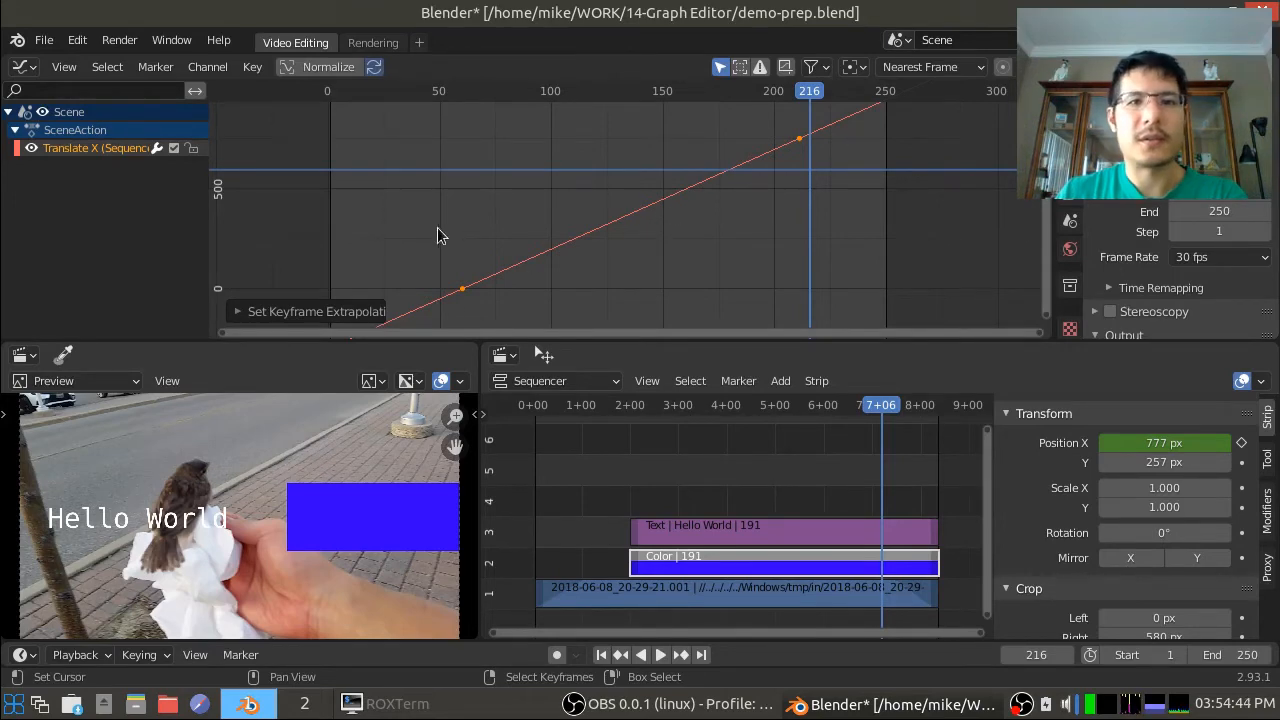
- Play and scrub the extrapolated motion beyond the second keyframe to frame 249 and back to frame 60
{"action": "left_click", "coordinate": [785, 128]}
{"action": "key", "text": "space"}
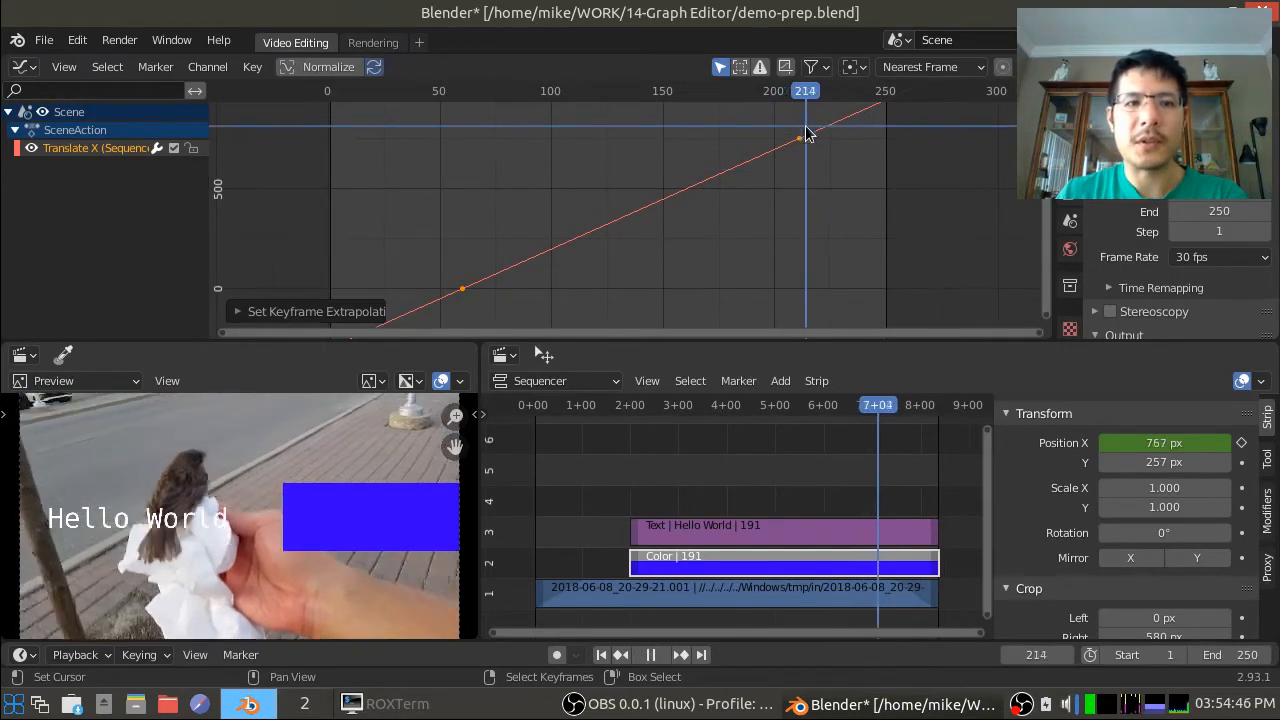
{"action": "mouse_move", "coordinate": [880, 126]}
{"action": "left_mouse_down"}
{"action": "mouse_move", "coordinate": [909, 124]}
{"action": "mouse_move", "coordinate": [884, 129]}
{"action": "left_mouse_up"}
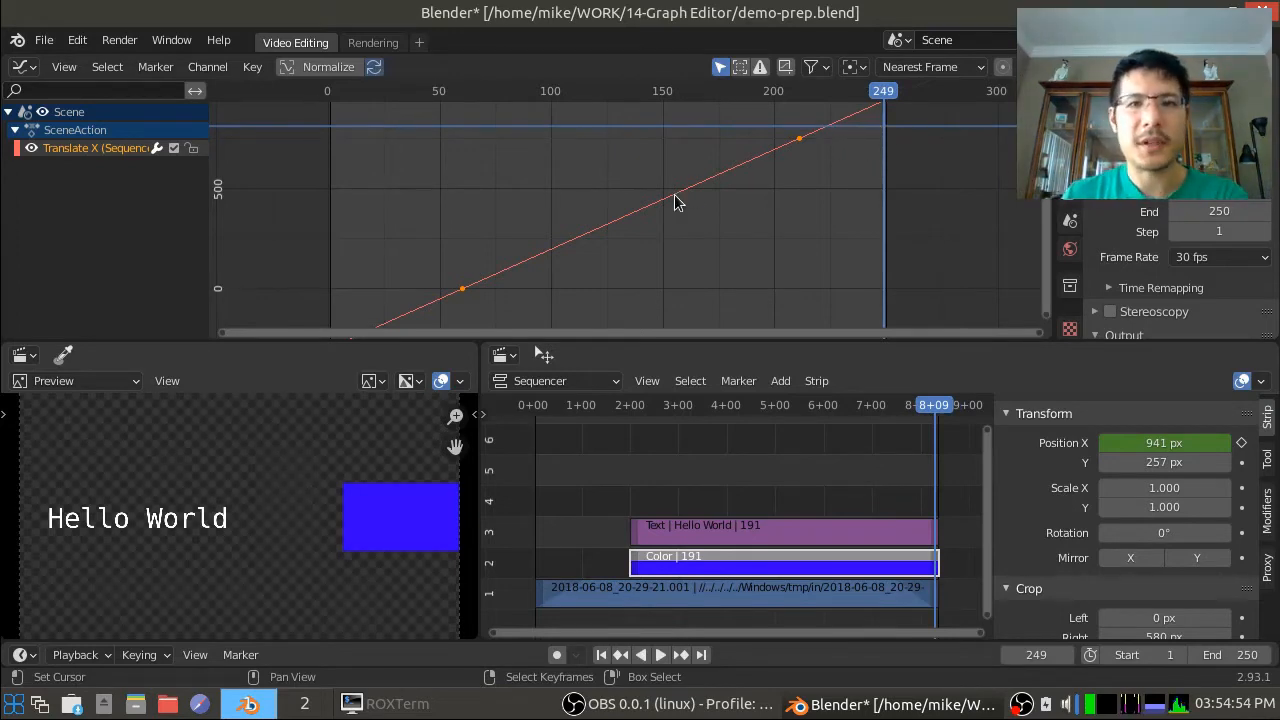
{"action": "left_click_drag", "start_coordinate": [683, 171], "coordinate": [579, 189]}
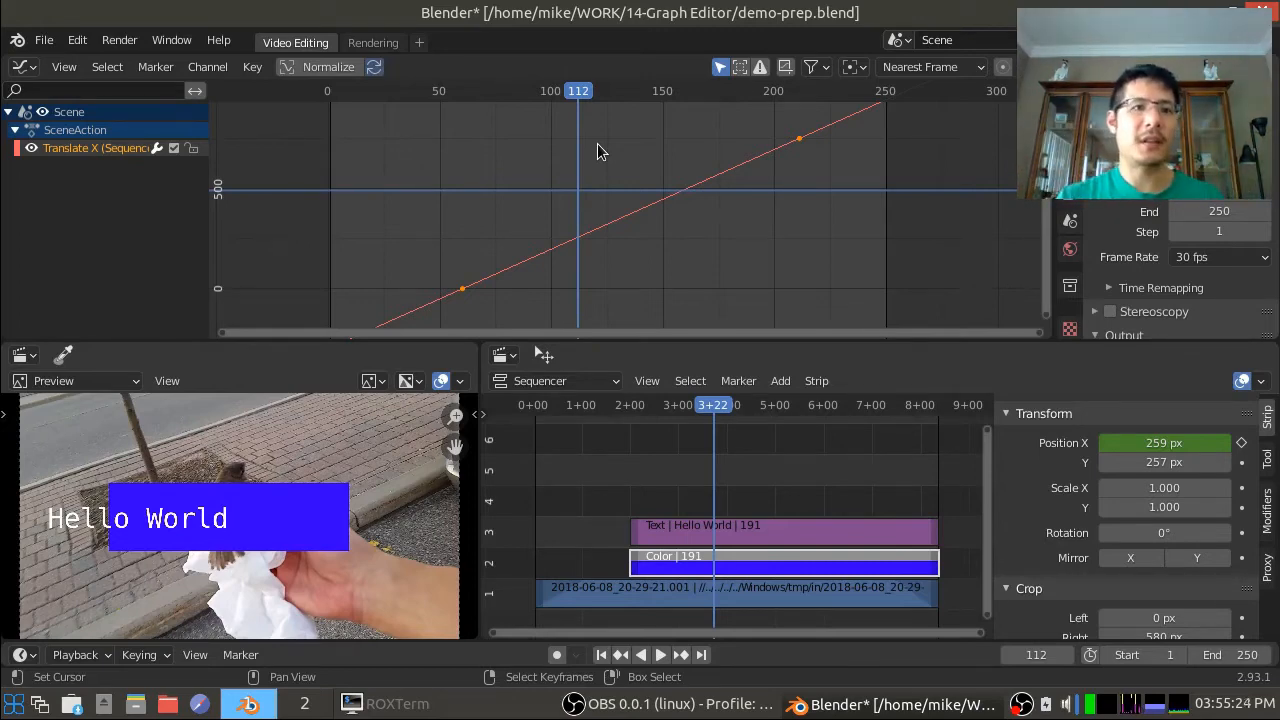
{"action": "left_click_drag", "start_coordinate": [558, 183], "coordinate": [630, 215]}
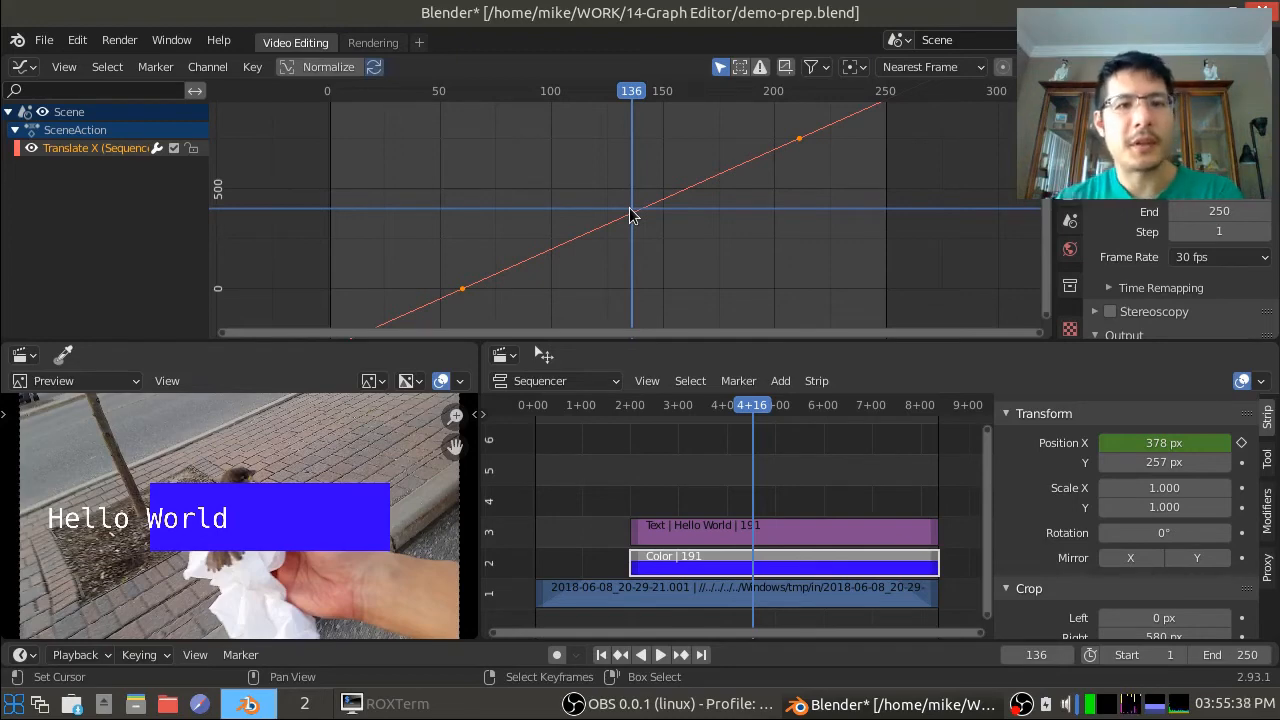
{"action": "left_click_drag", "start_coordinate": [589, 214], "coordinate": [462, 207]}
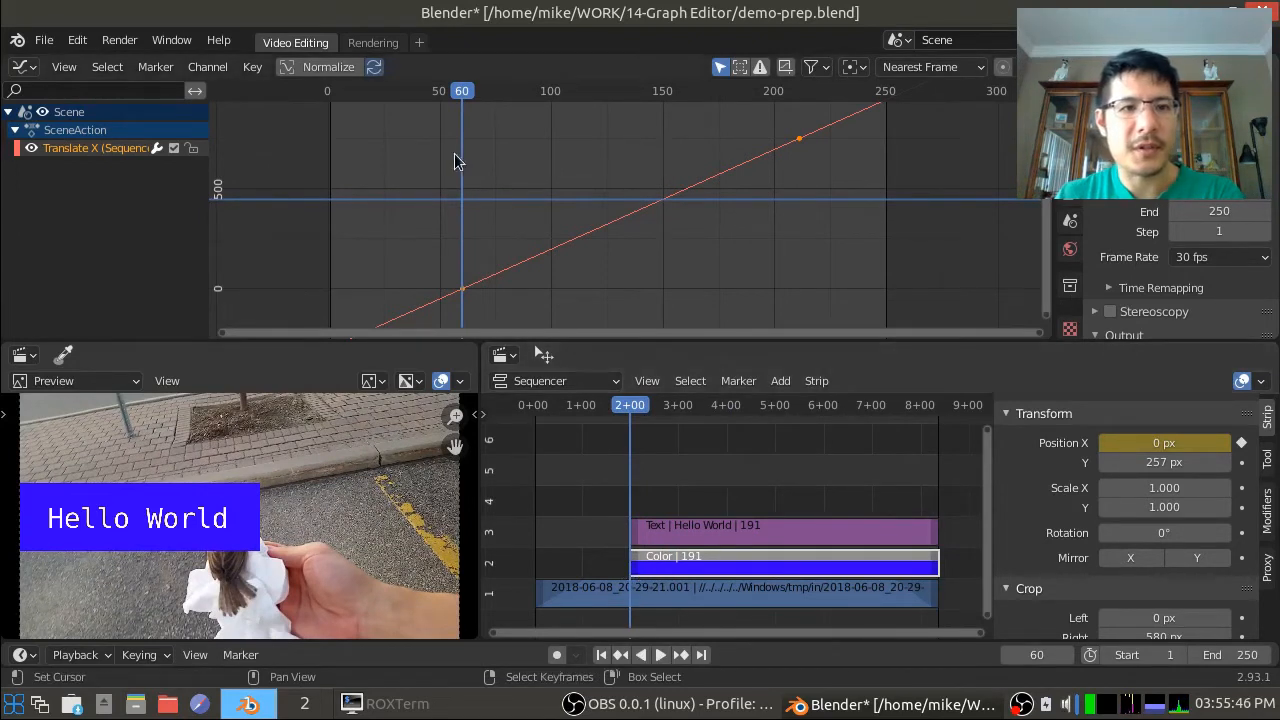
- Extend the Color strip's start back to frame -12 so it covers the frames before the first keyframe
{"action": "scroll", "coordinate": [474, 270], "scroll_direction": "down", "scroll_amount": 2}
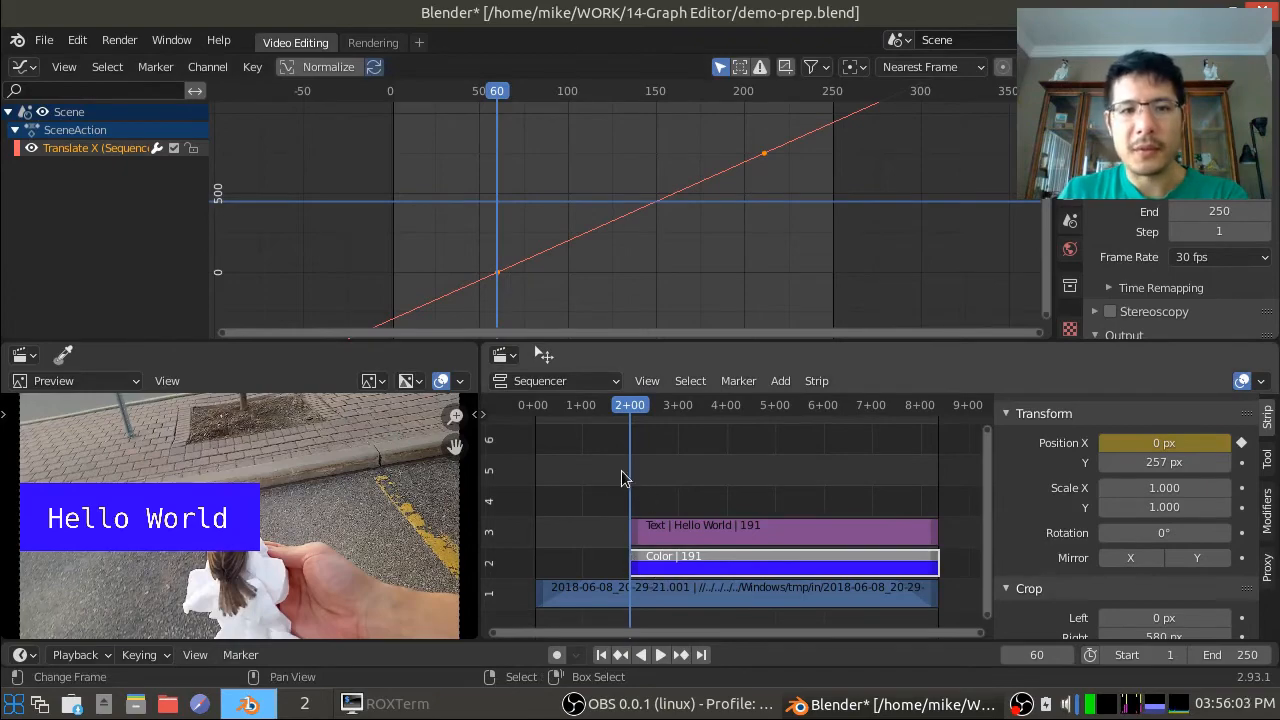
{"action": "left_click_drag", "start_coordinate": [620, 478], "coordinate": [591, 528]}
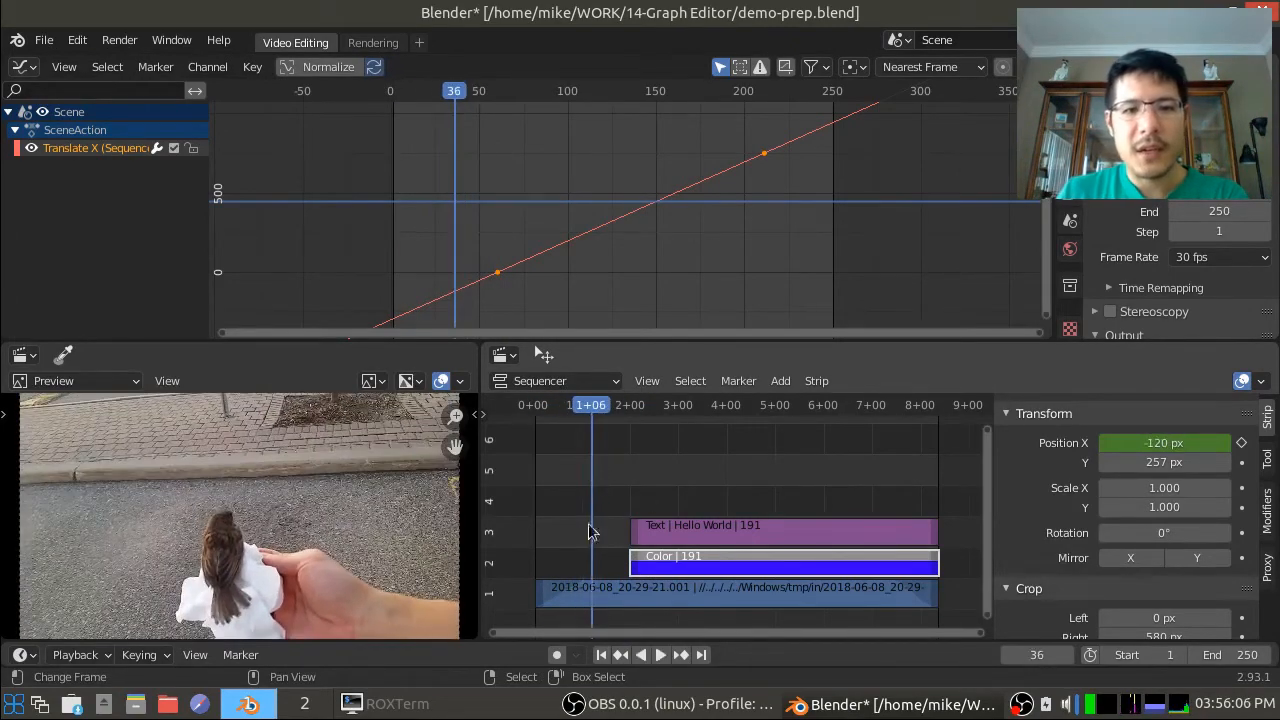
{"action": "left_click", "coordinate": [633, 568]}
{"action": "left_click_drag", "start_coordinate": [633, 568], "coordinate": [514, 568]}
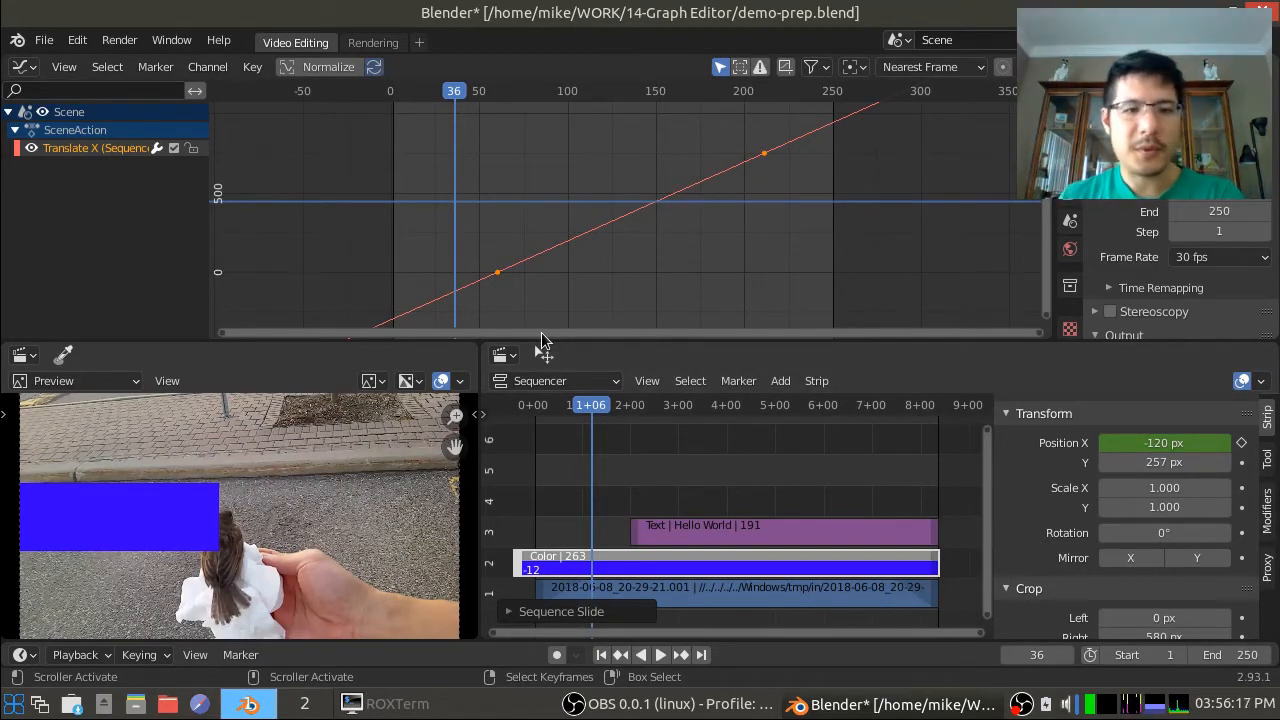
- Play the animation from frame 1, watching the Color strip move ahead of its first keyframe
{"action": "left_click", "coordinate": [602, 655]}
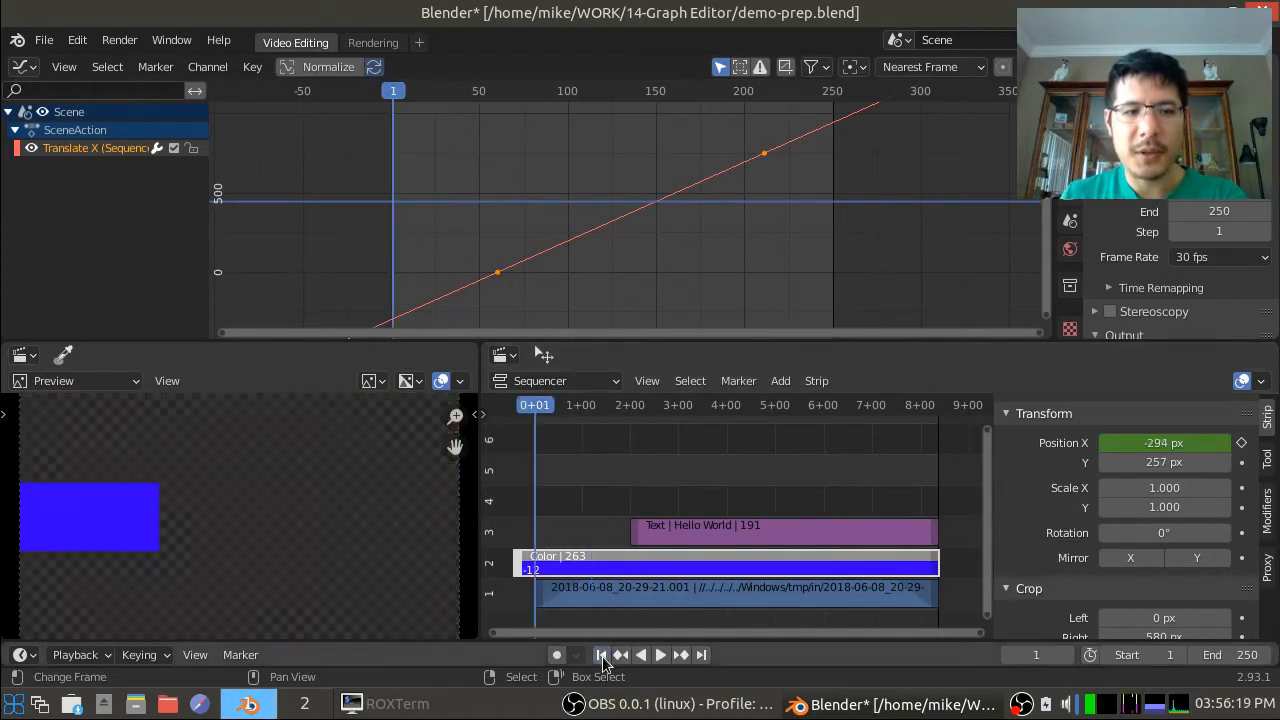
{"action": "left_click", "coordinate": [660, 654]}
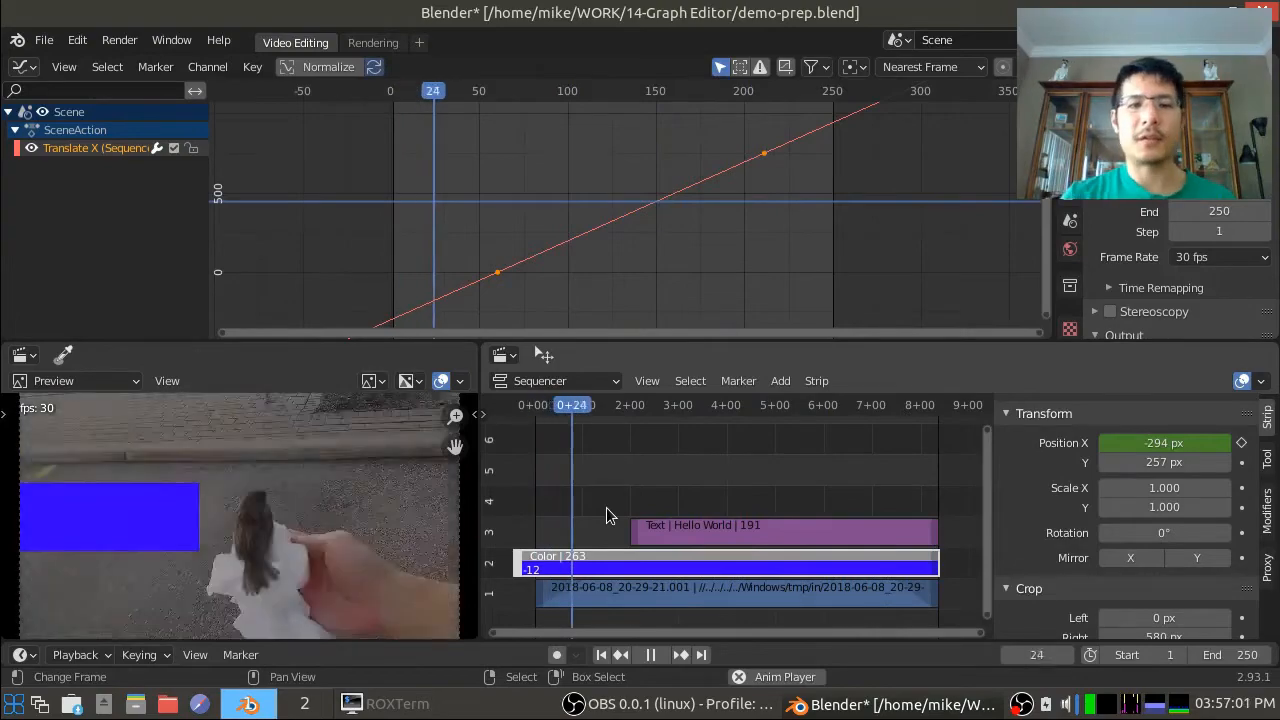
{"action": "left_click", "coordinate": [650, 654]}
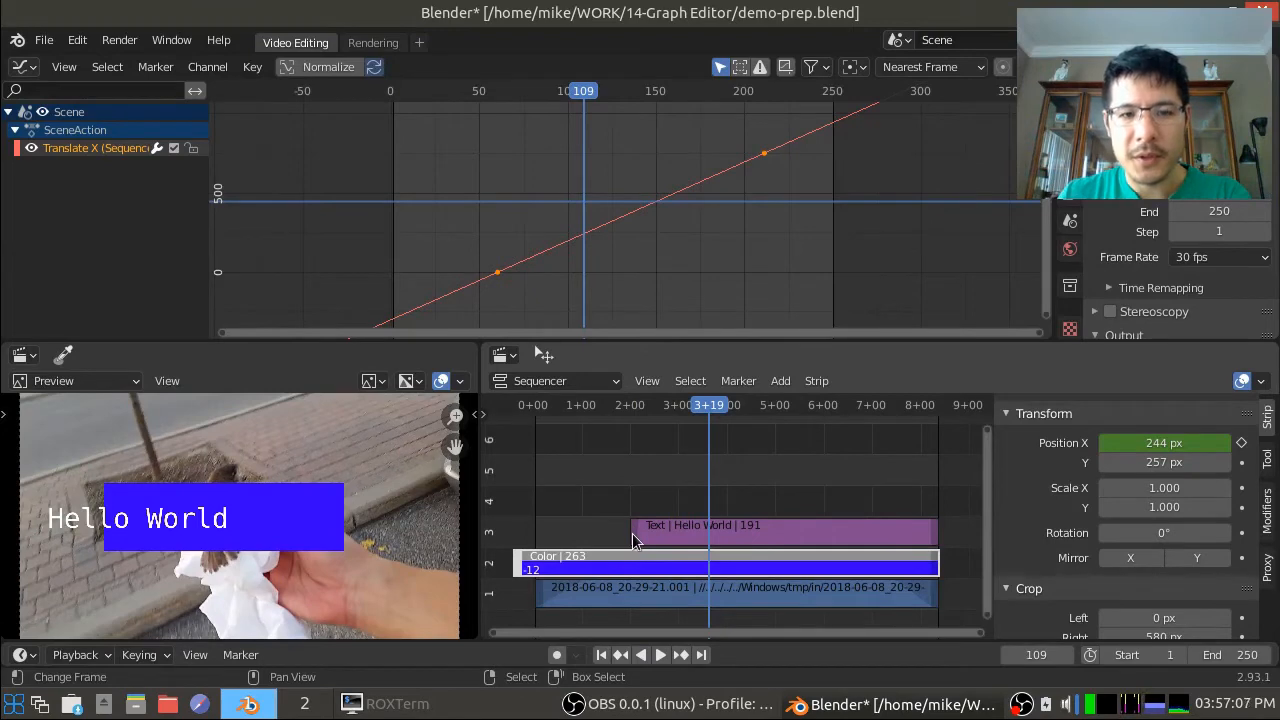
- Extend the Text strip's start back to about the Color strip's start and insert a Position X keyframe on it at frame 77
{"action": "left_click_drag", "start_coordinate": [633, 532], "coordinate": [514, 530]}
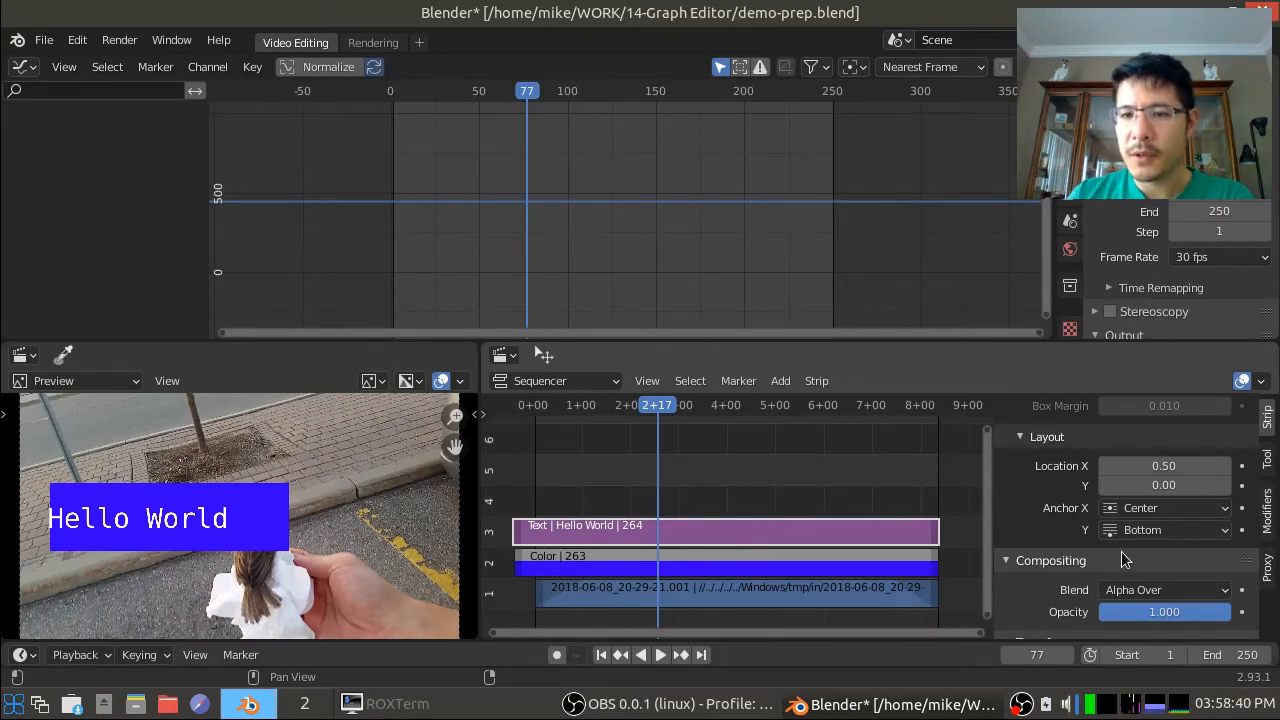
{"action": "scroll", "coordinate": [1121, 551], "scroll_direction": "down", "scroll_amount": 3}
{"action": "scroll", "coordinate": [1121, 551], "scroll_direction": "down", "scroll_amount": 5}
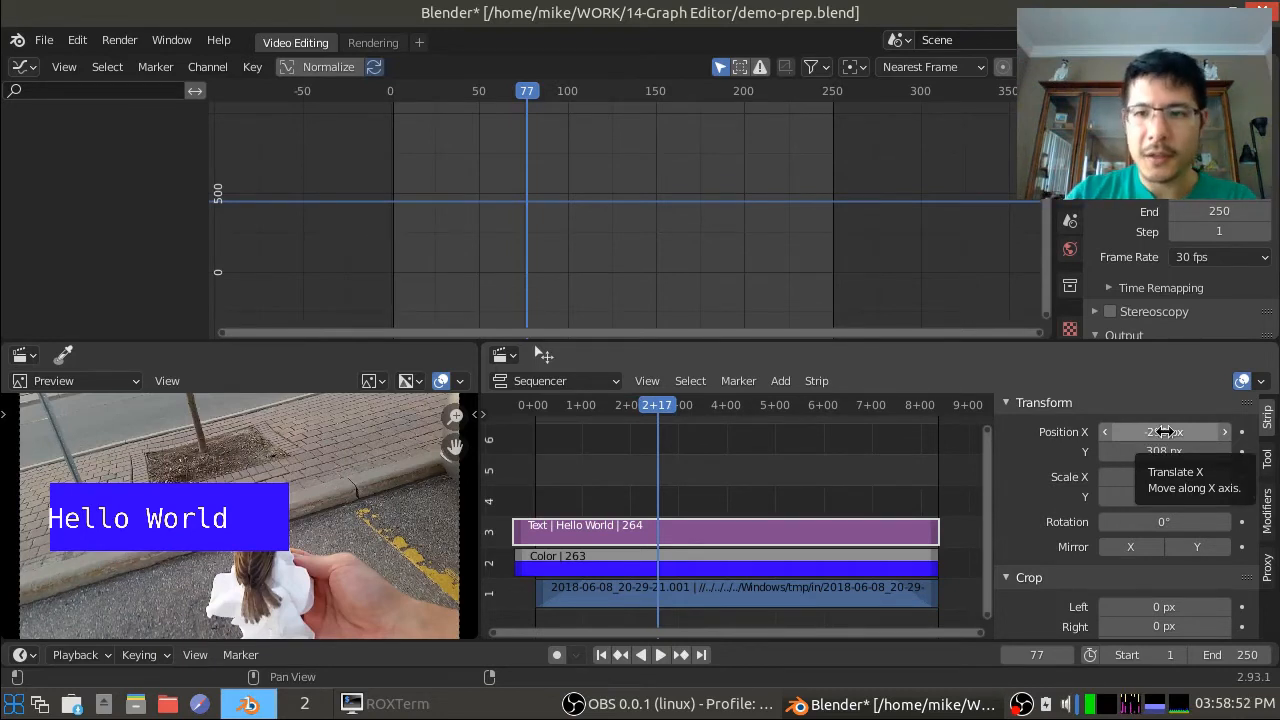
{"action": "key", "text": "i"}
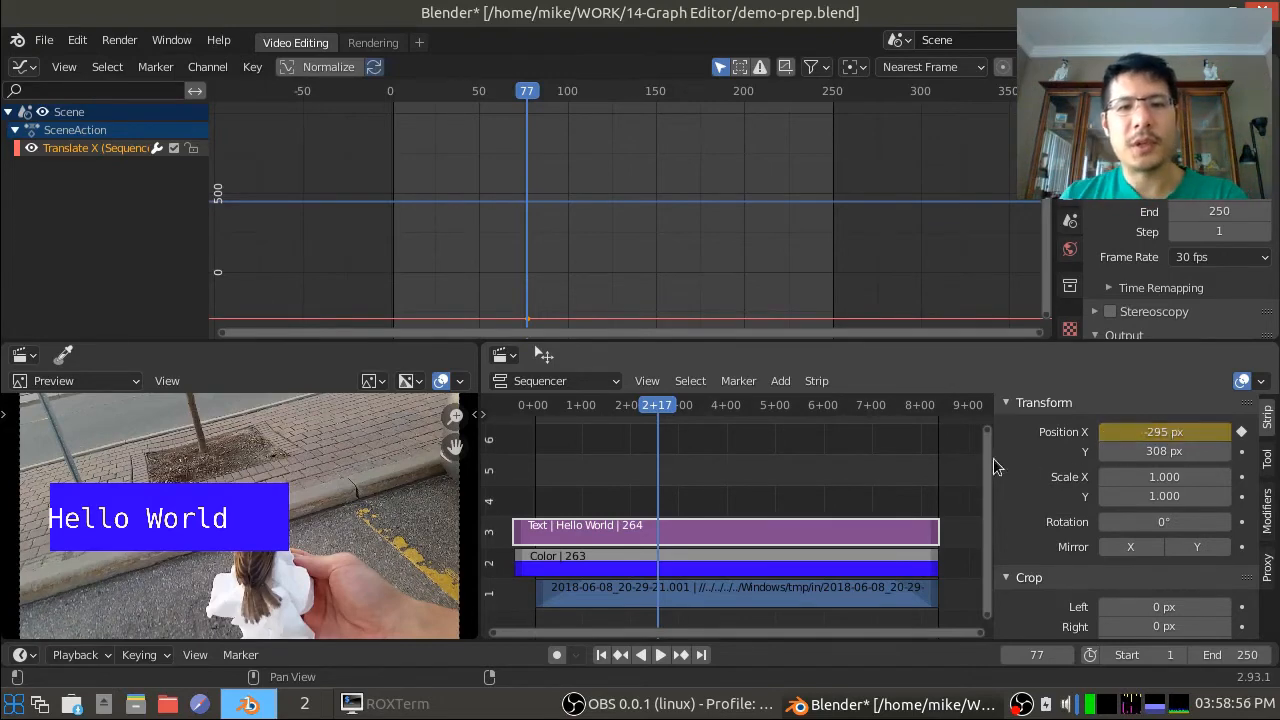
- Copy both Position X keyframes of the Color strip
{"action": "left_click", "coordinate": [671, 565]}
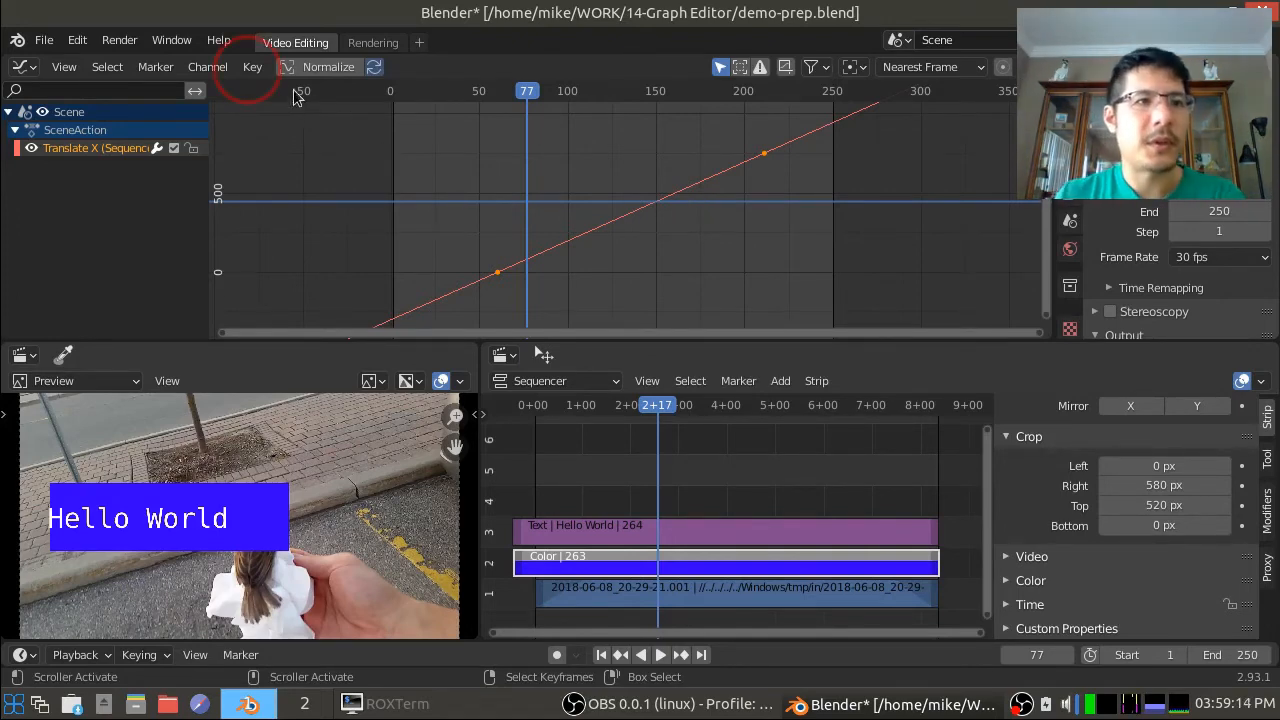
{"action": "left_click", "coordinate": [253, 67]}
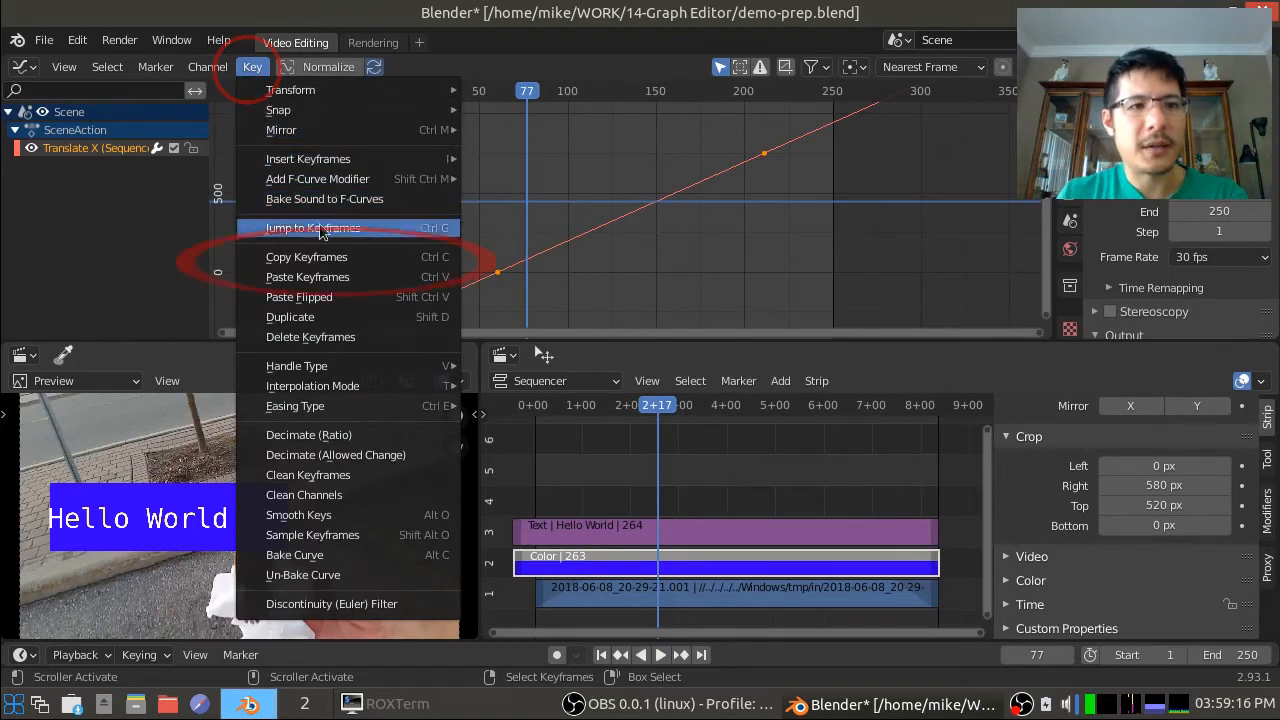
{"action": "left_click", "coordinate": [364, 256]}
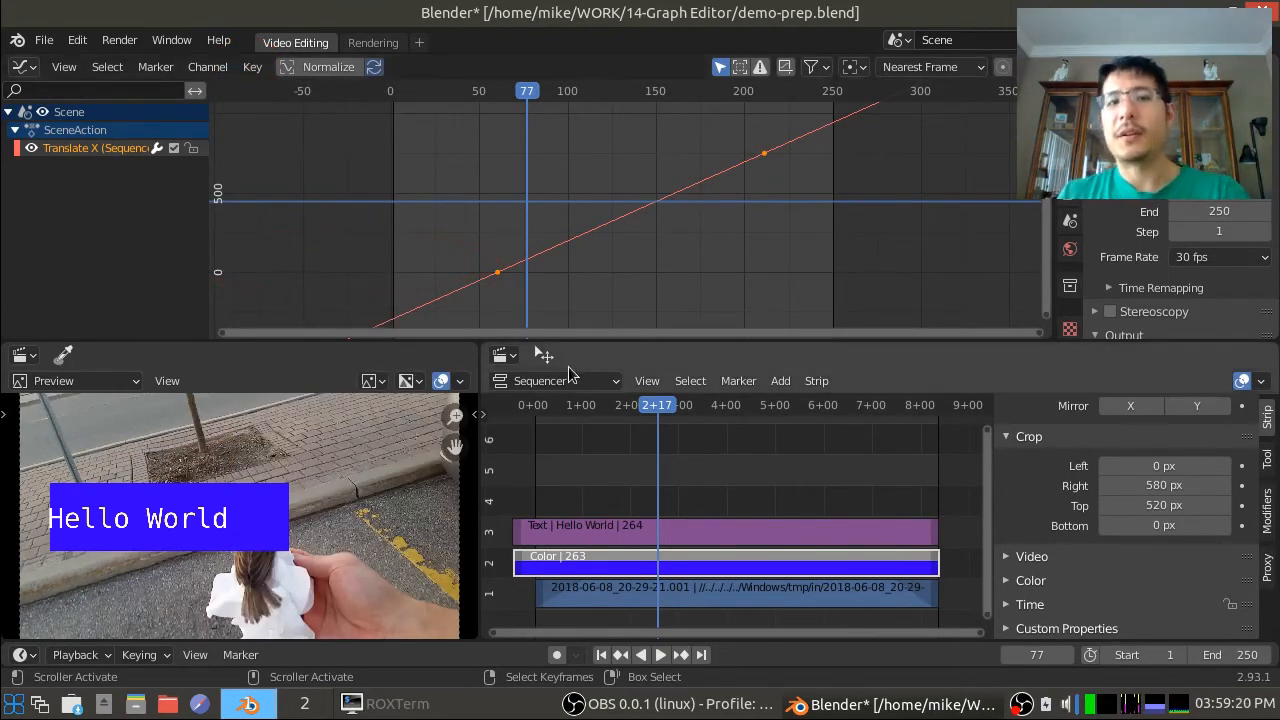
- Paste the copied keyframes onto the Text strip's Translate X channel at frame 77
{"action": "left_click", "coordinate": [667, 533]}
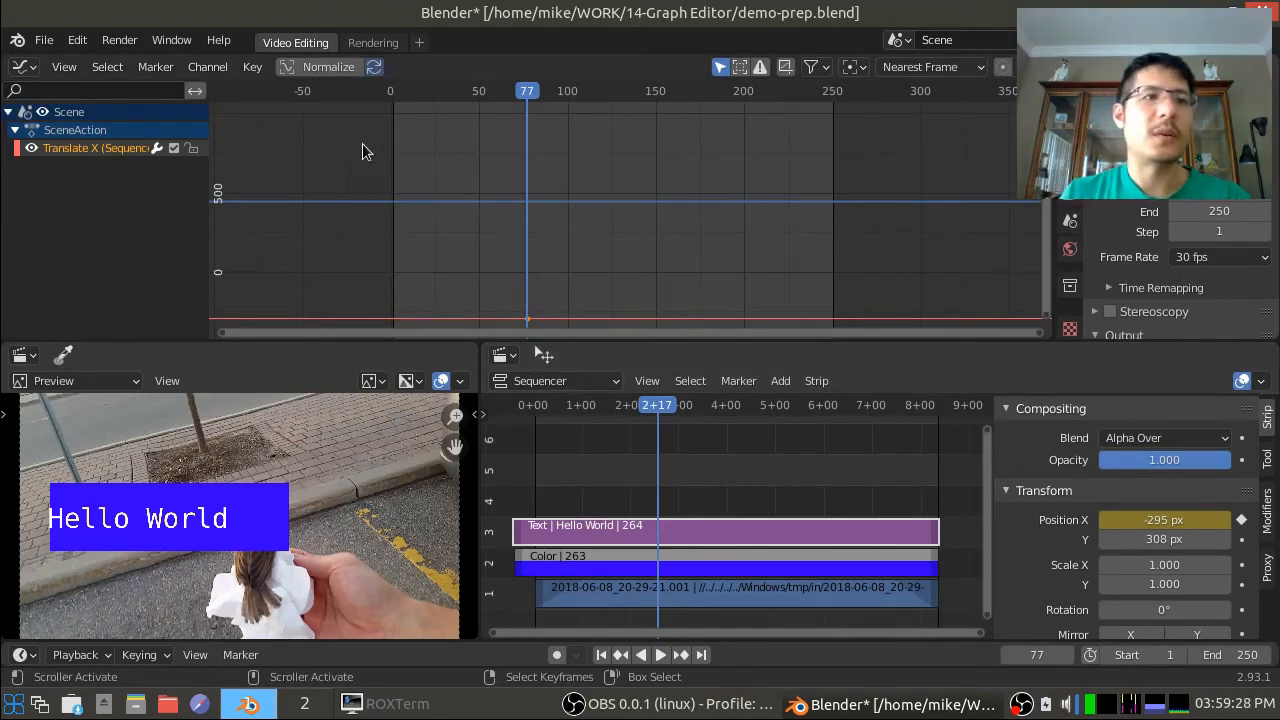
{"action": "left_click", "coordinate": [252, 66]}
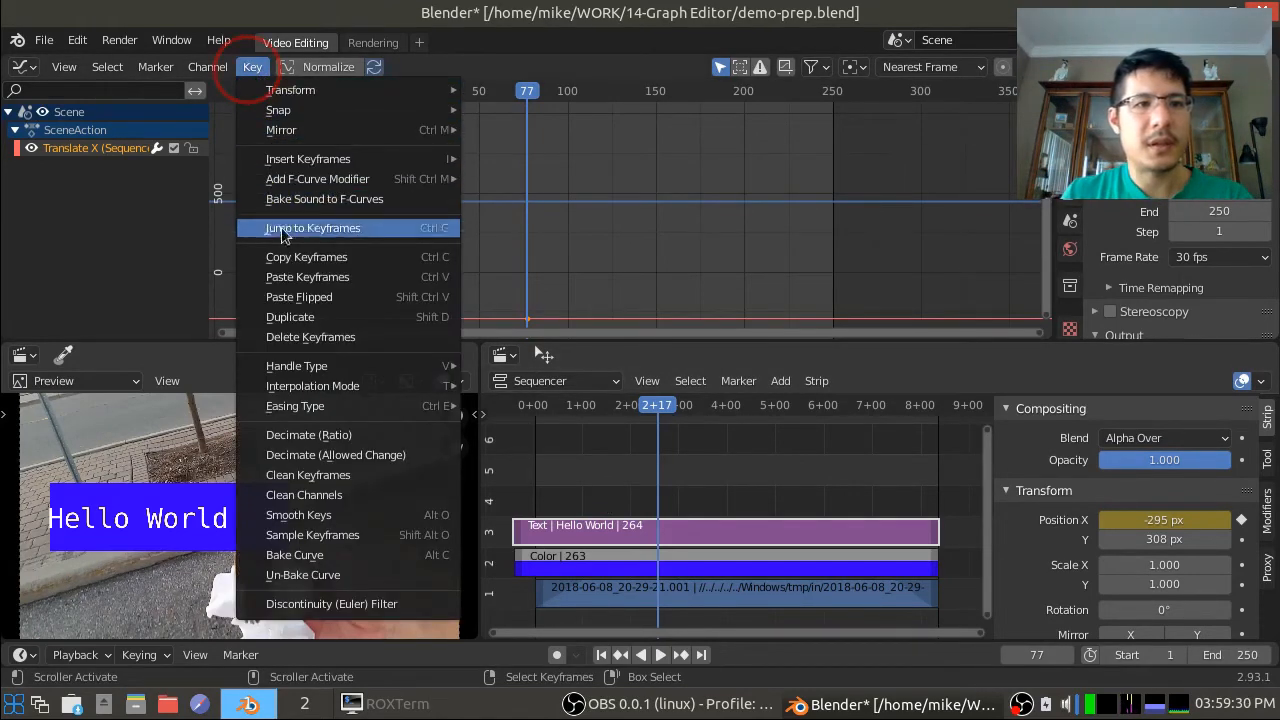
{"action": "left_click", "coordinate": [287, 268]}
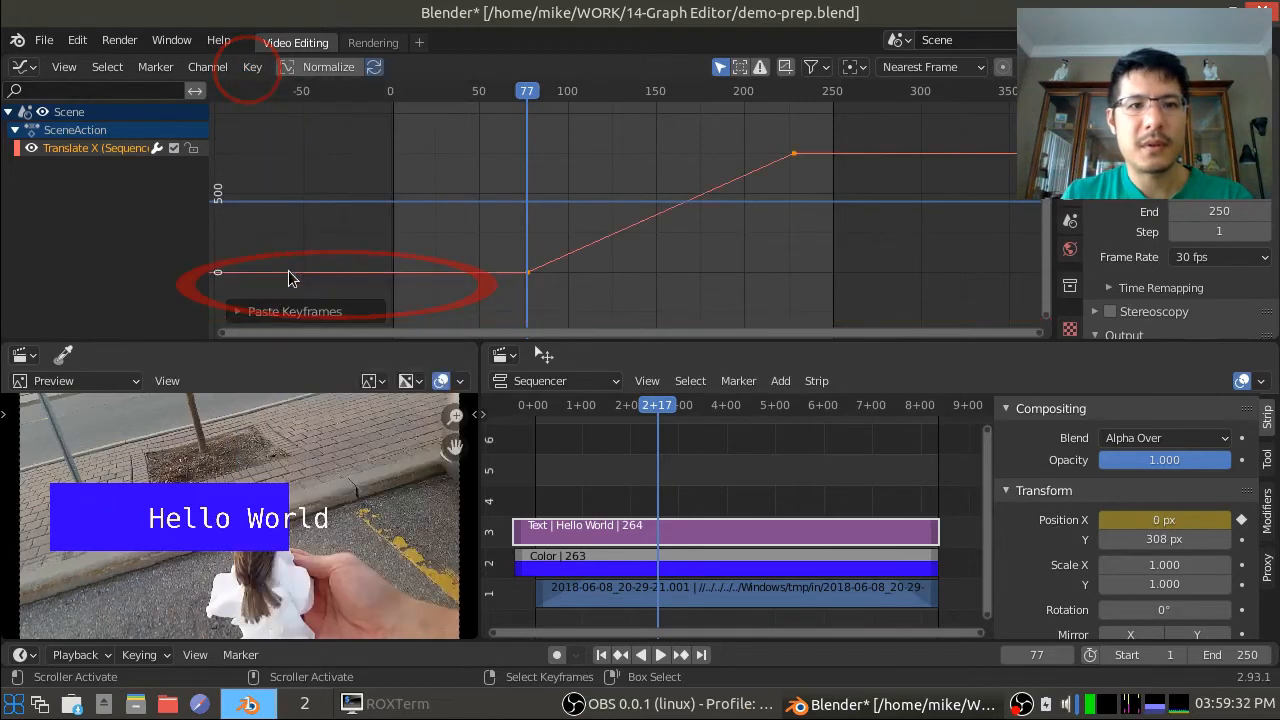
{"action": "scroll", "coordinate": [532, 277], "scroll_direction": "down", "scroll_amount": 1}
{"action": "scroll", "coordinate": [586, 272], "scroll_direction": "down", "scroll_amount": 2}
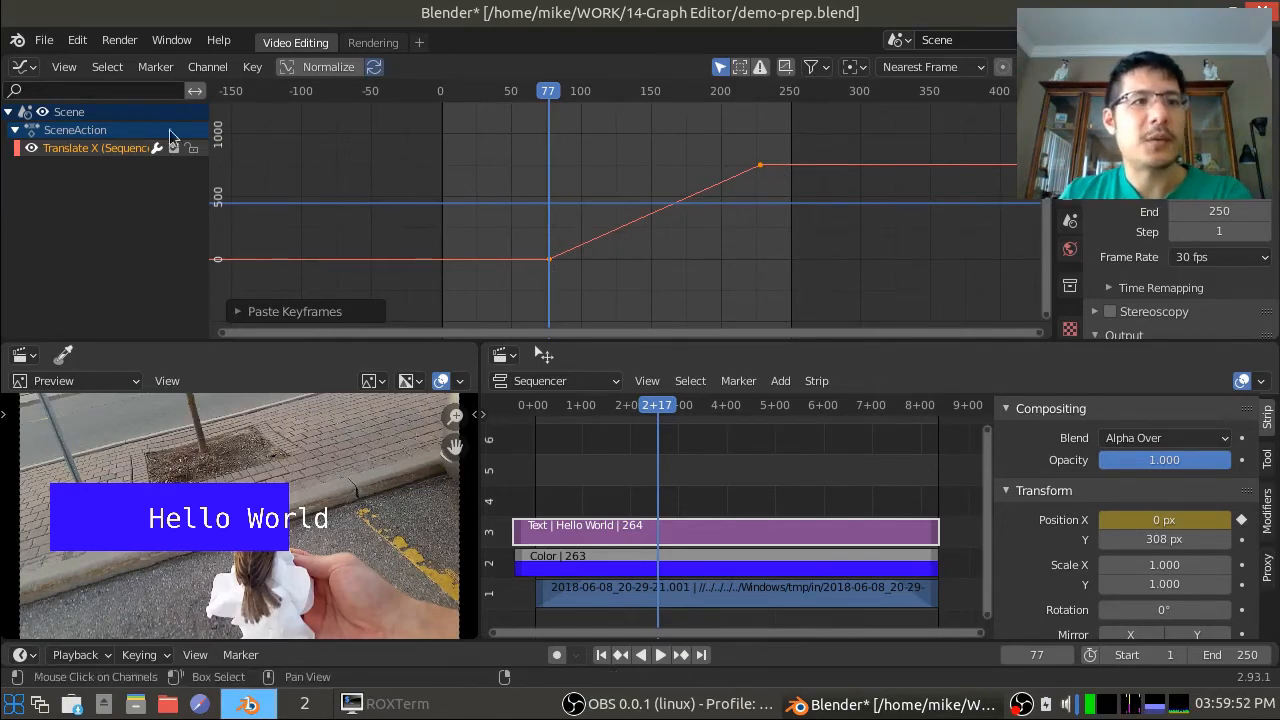
- Set the Text strip's Translate X curve to linear extrapolation and play the animation from frame 1
{"action": "left_click", "coordinate": [207, 67]}
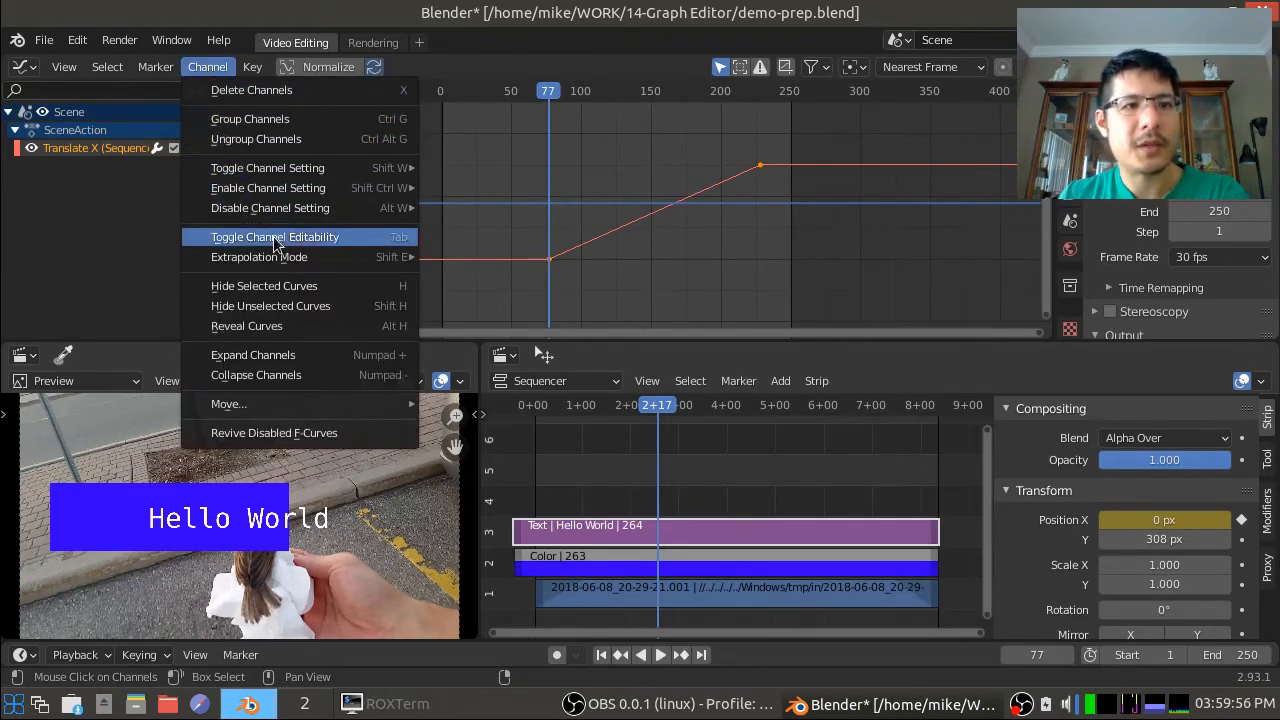
{"action": "mouse_move", "coordinate": [286, 262]}
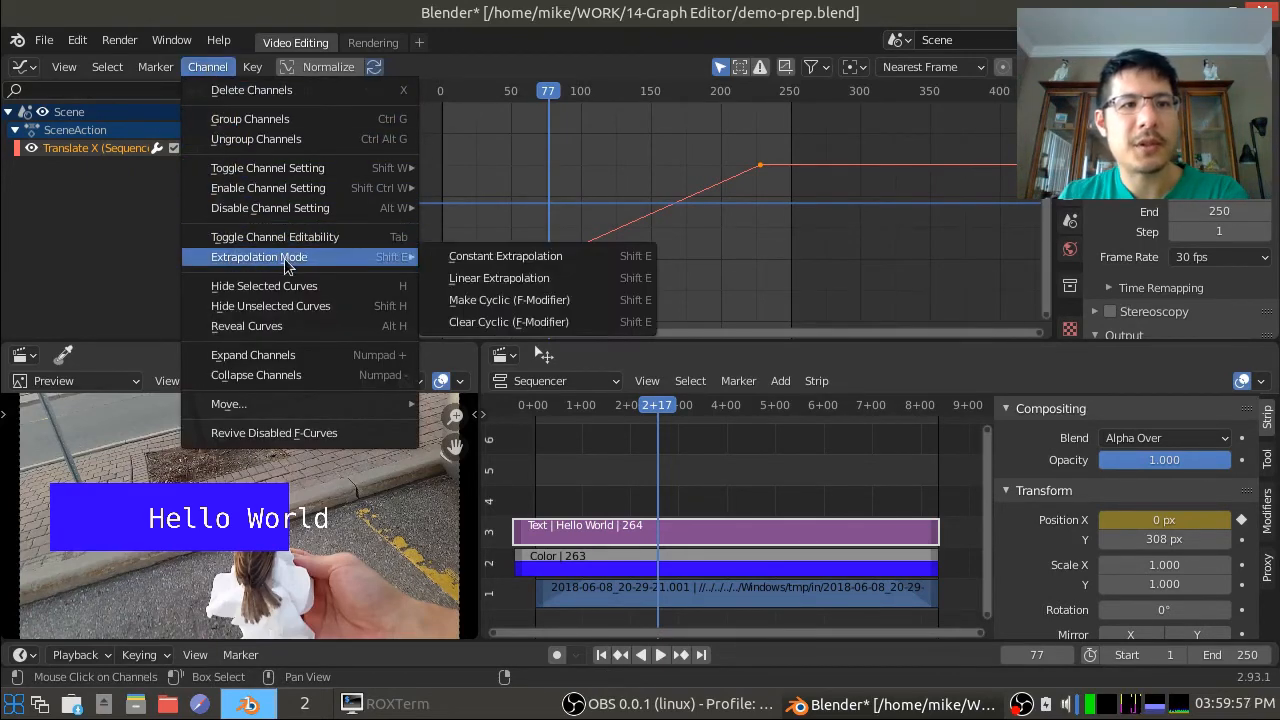
{"action": "left_click", "coordinate": [562, 279]}
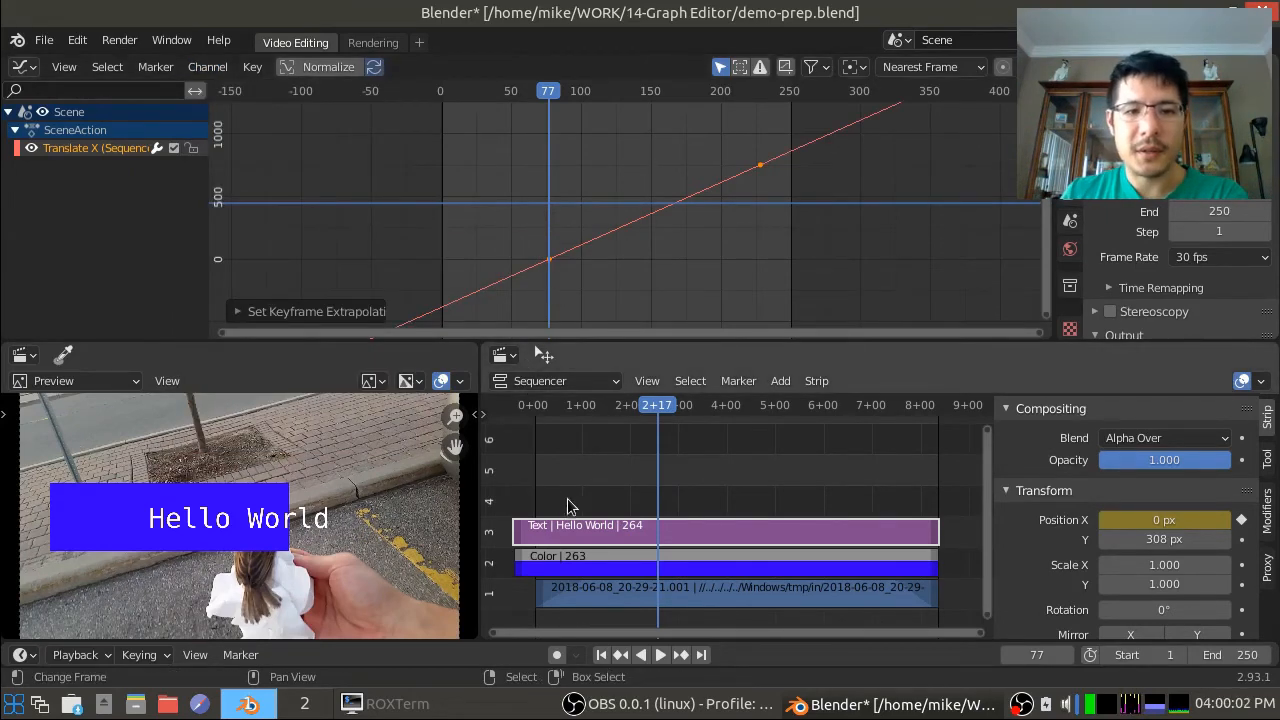
{"action": "left_click", "coordinate": [601, 654]}
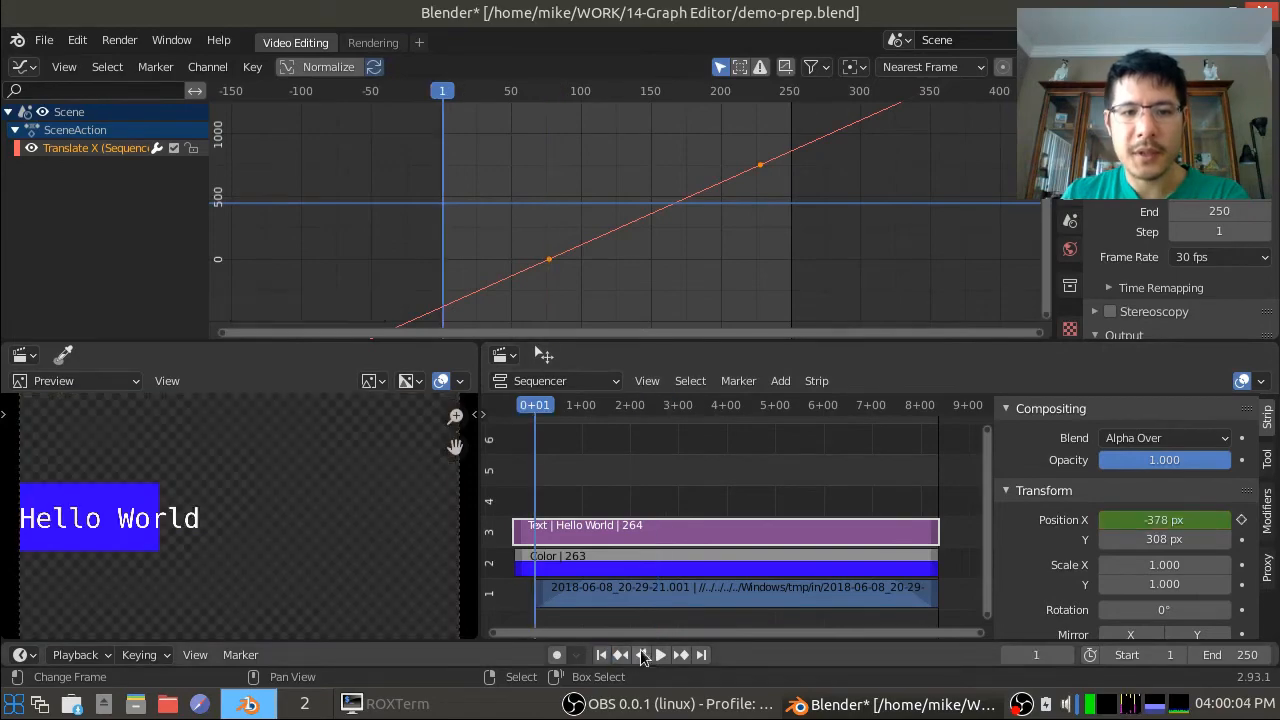
{"action": "left_click", "coordinate": [662, 654]}
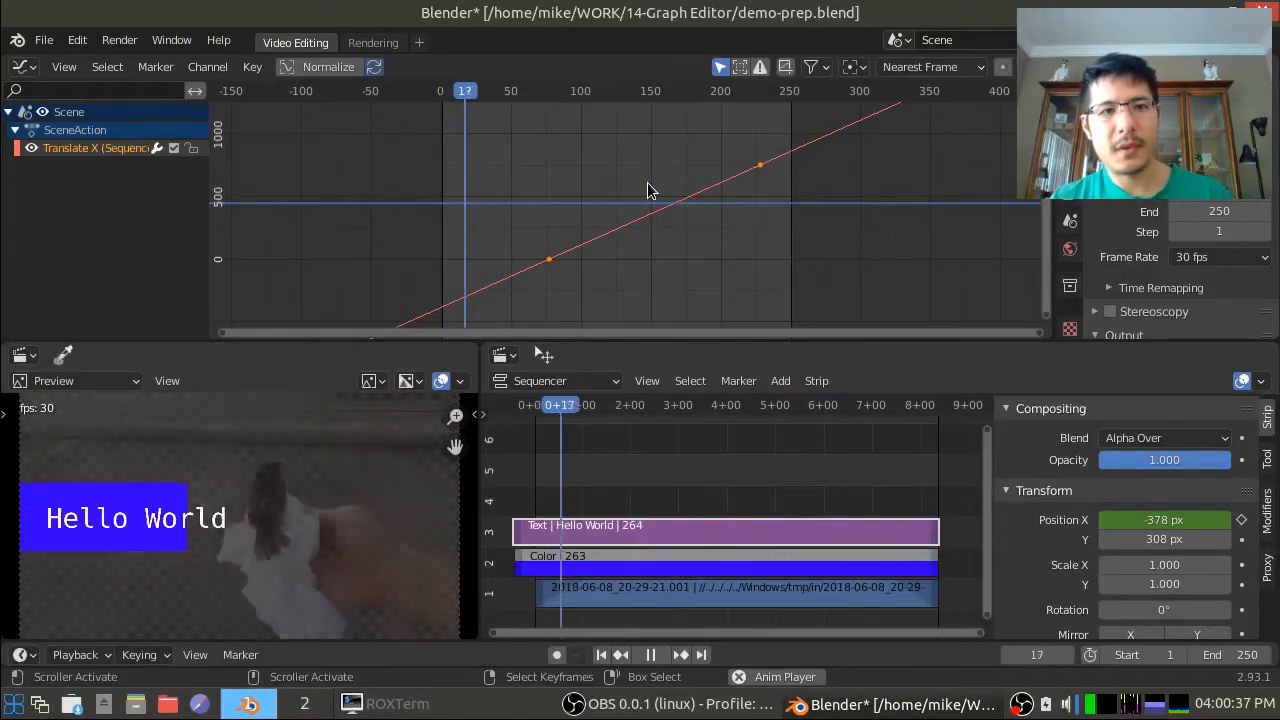
- Shift both Text strip keyframes down by about 192 along Y so the text sits inside the blue box, and stop playback
{"action": "key", "text": "g"}
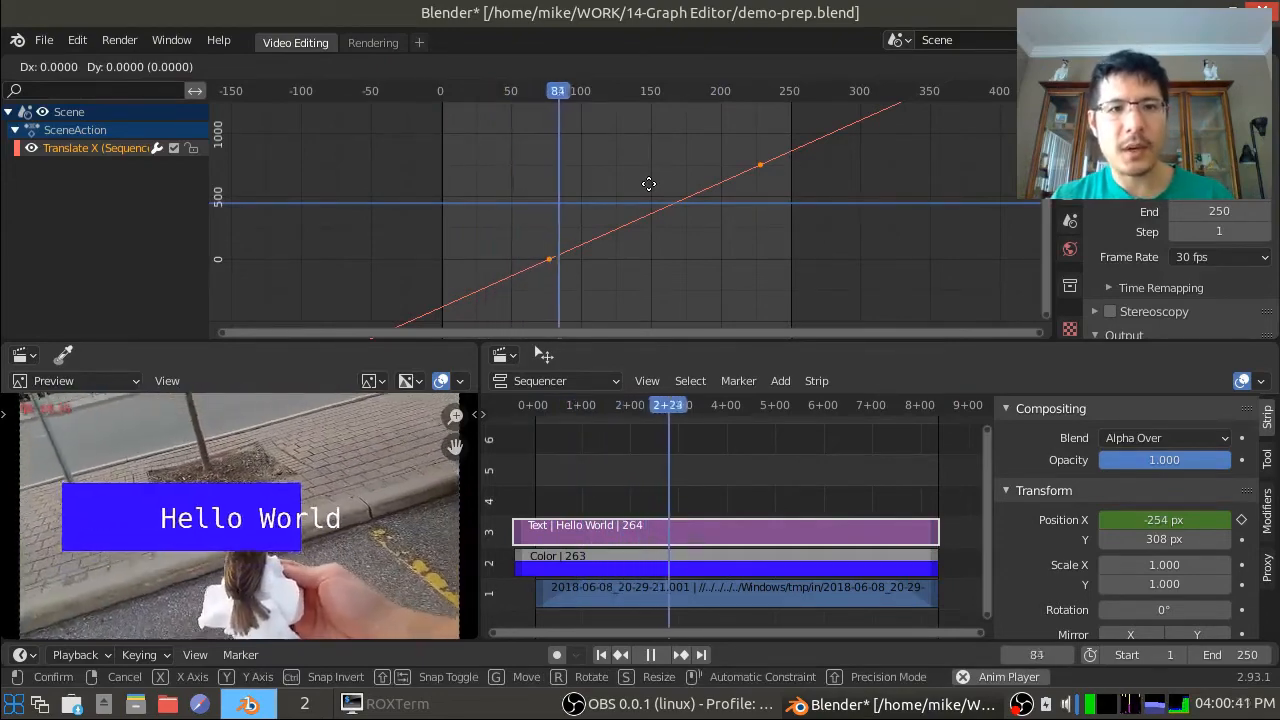
{"action": "key", "text": "y"}
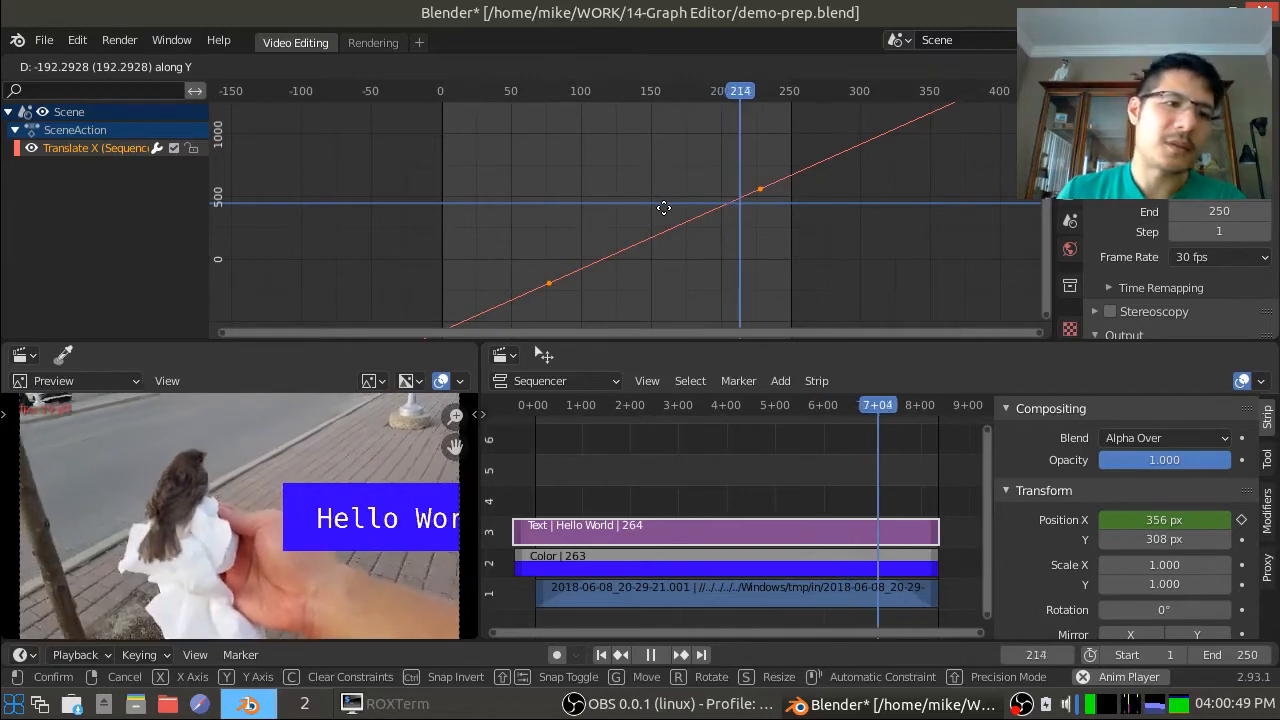
{"action": "left_click", "coordinate": [667, 212]}
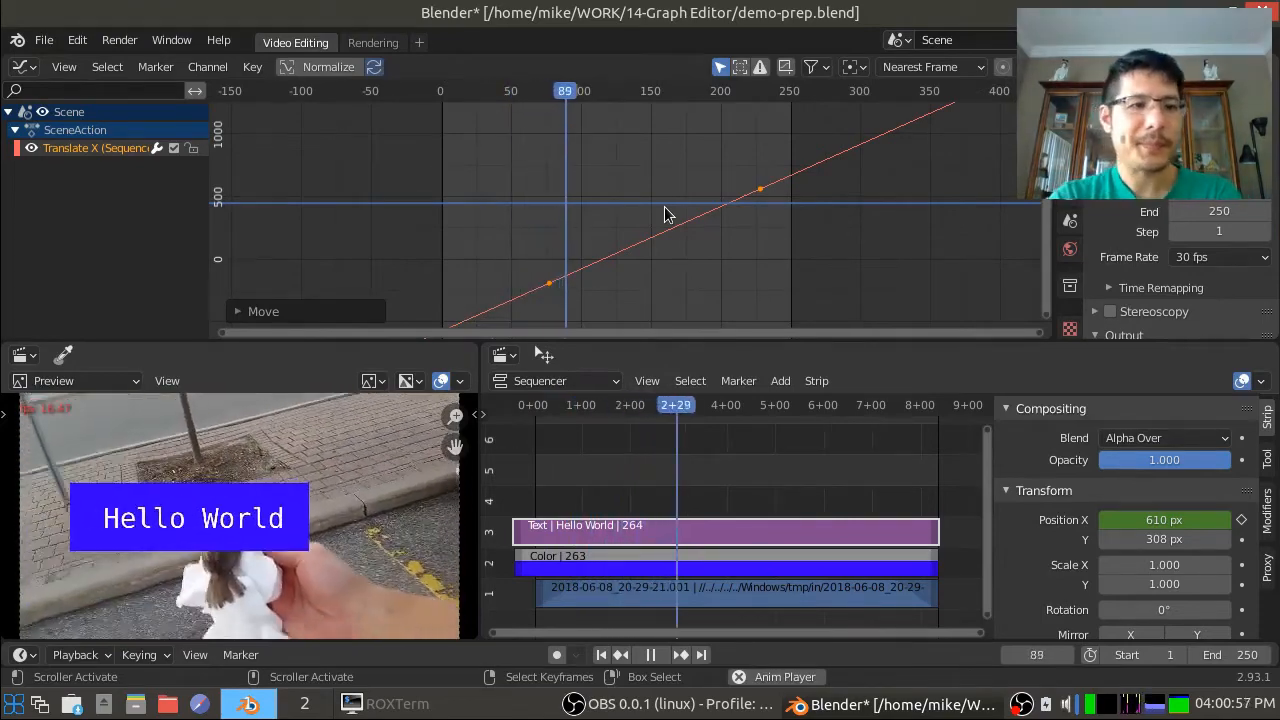
{"action": "key", "text": "space"}
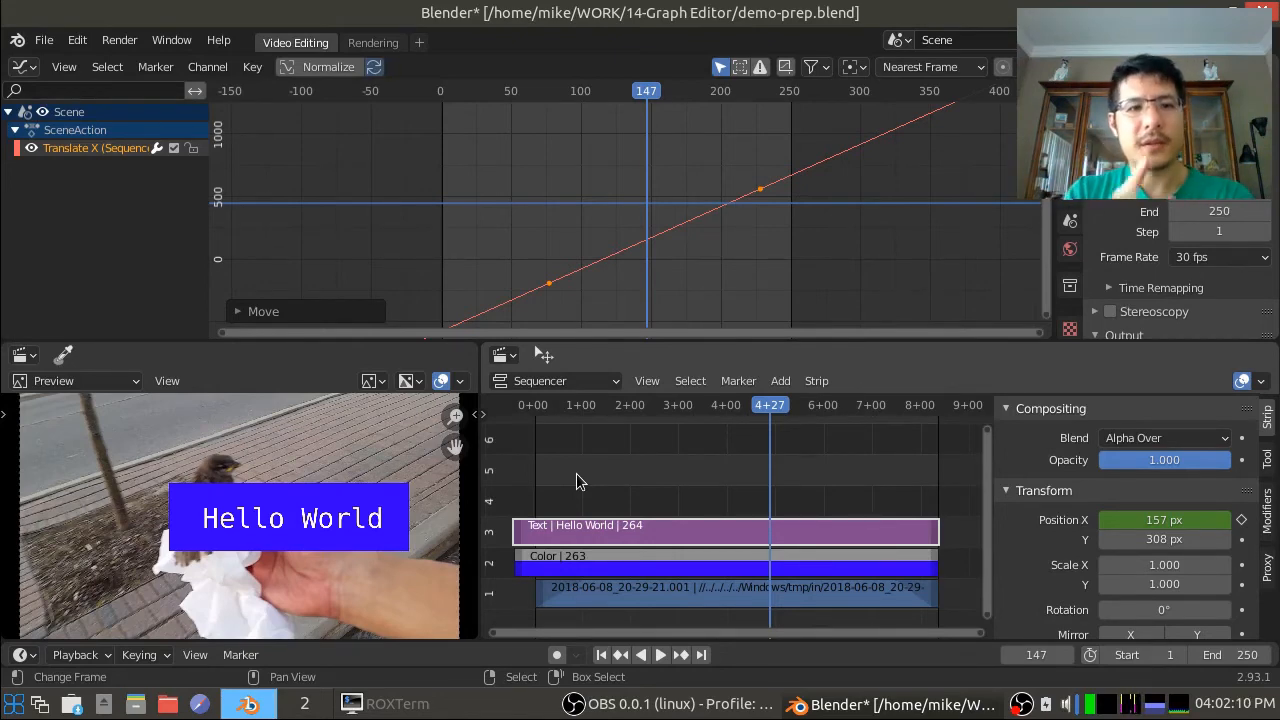
- Delete the Translate X animation channels of both the Text strip and the Color strip
{"action": "right_click", "coordinate": [649, 531]}
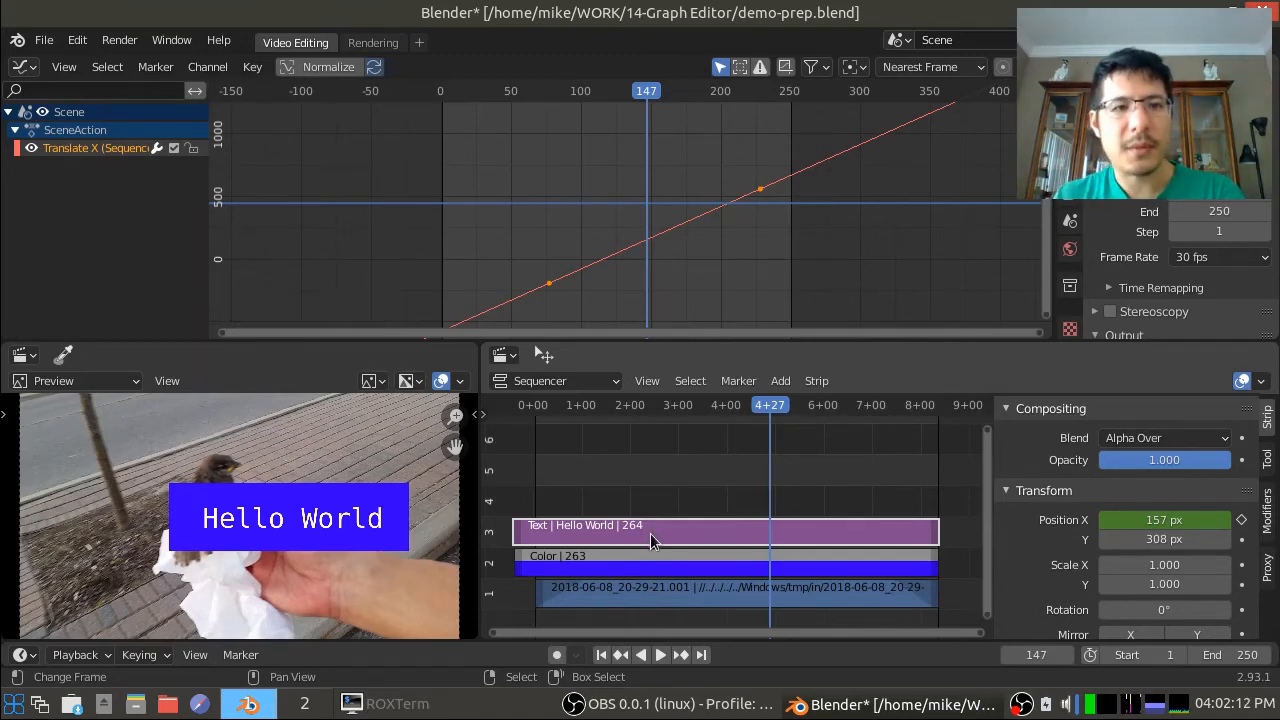
{"action": "key", "text": "x"}
{"action": "left_click", "coordinate": [593, 212]}
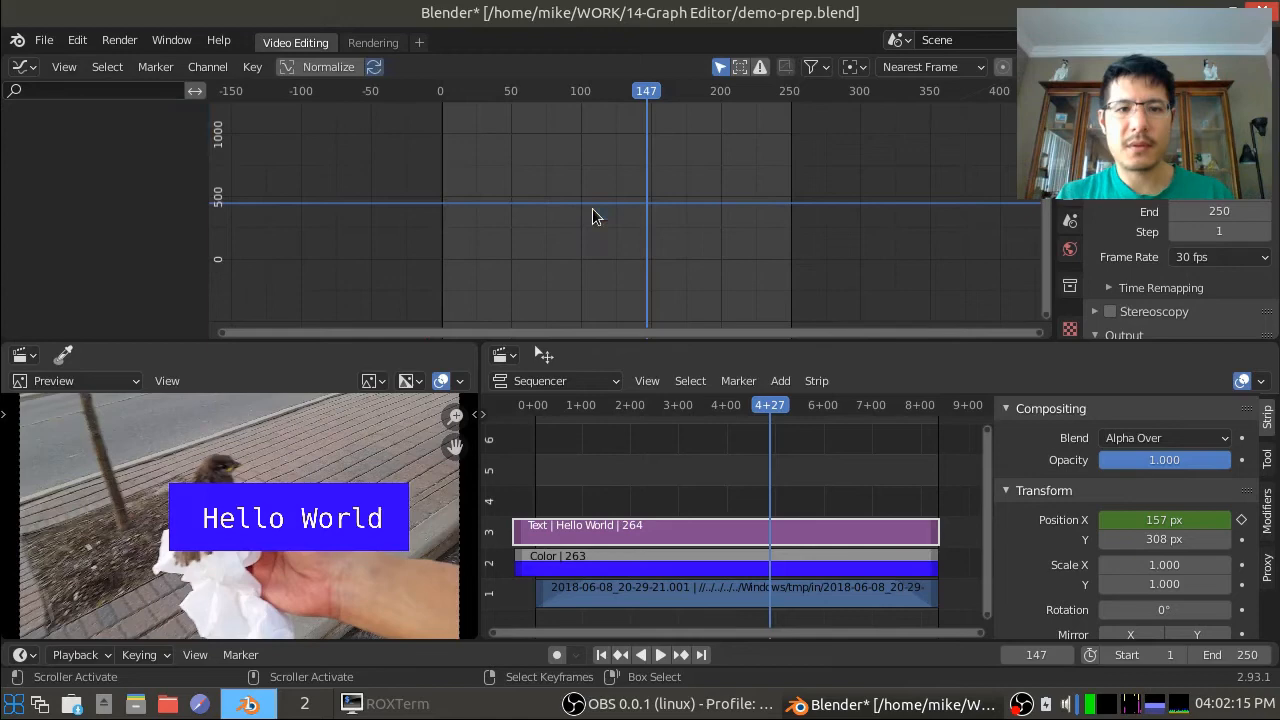
{"action": "left_click", "coordinate": [660, 565]}
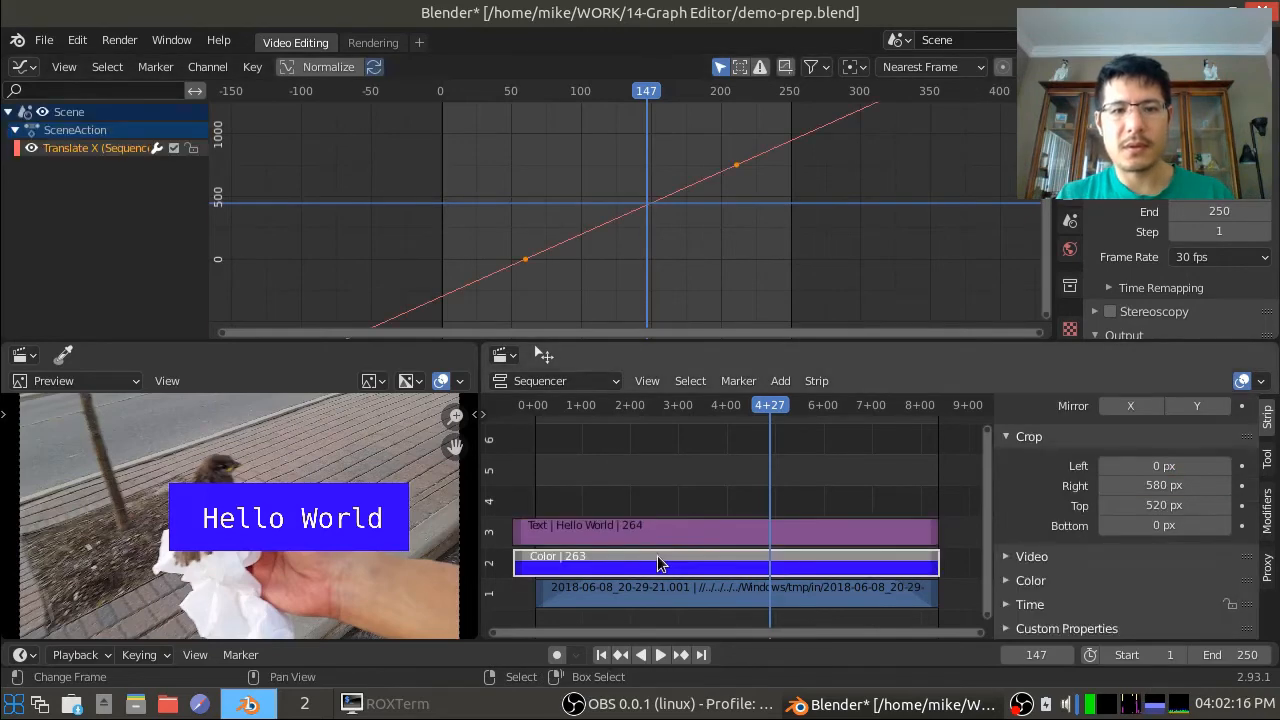
{"action": "key", "text": "x"}
{"action": "left_click", "coordinate": [575, 236]}
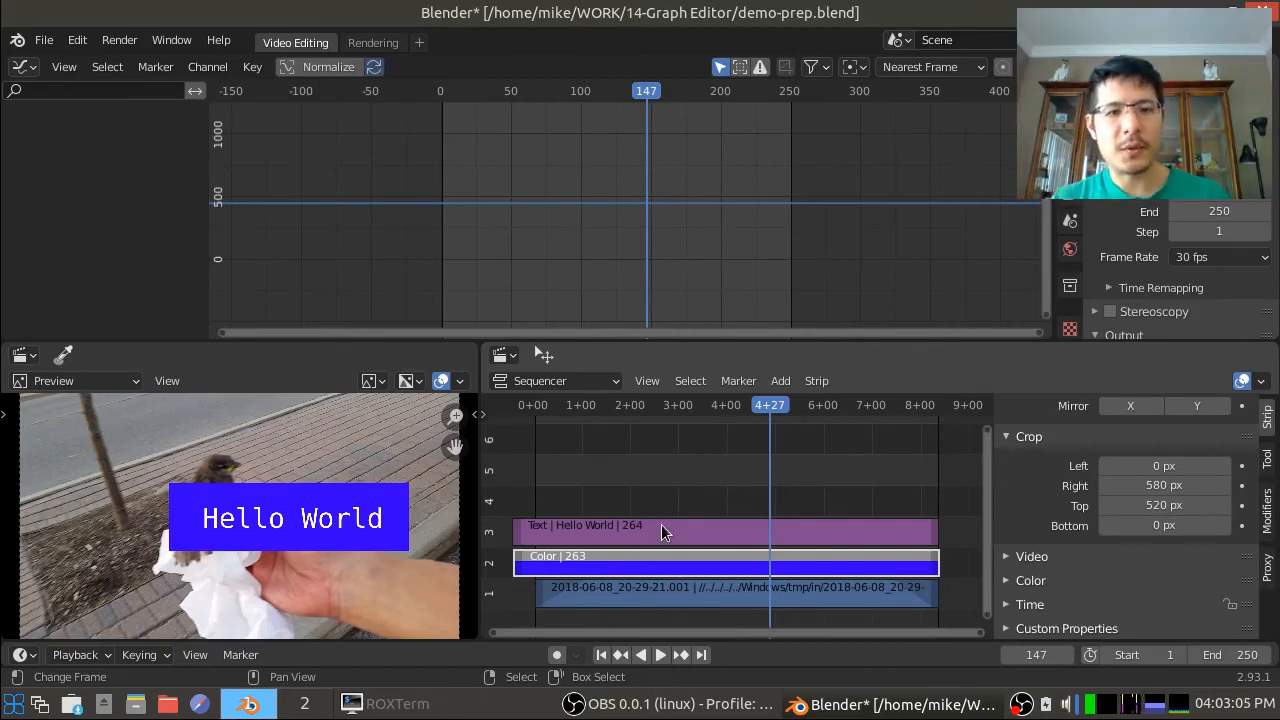
- Combine the Text and Color strips into one meta strip
{"action": "left_click", "coordinate": [662, 529]}
{"action": "left_click", "coordinate": [658, 567], "text": "shift"}
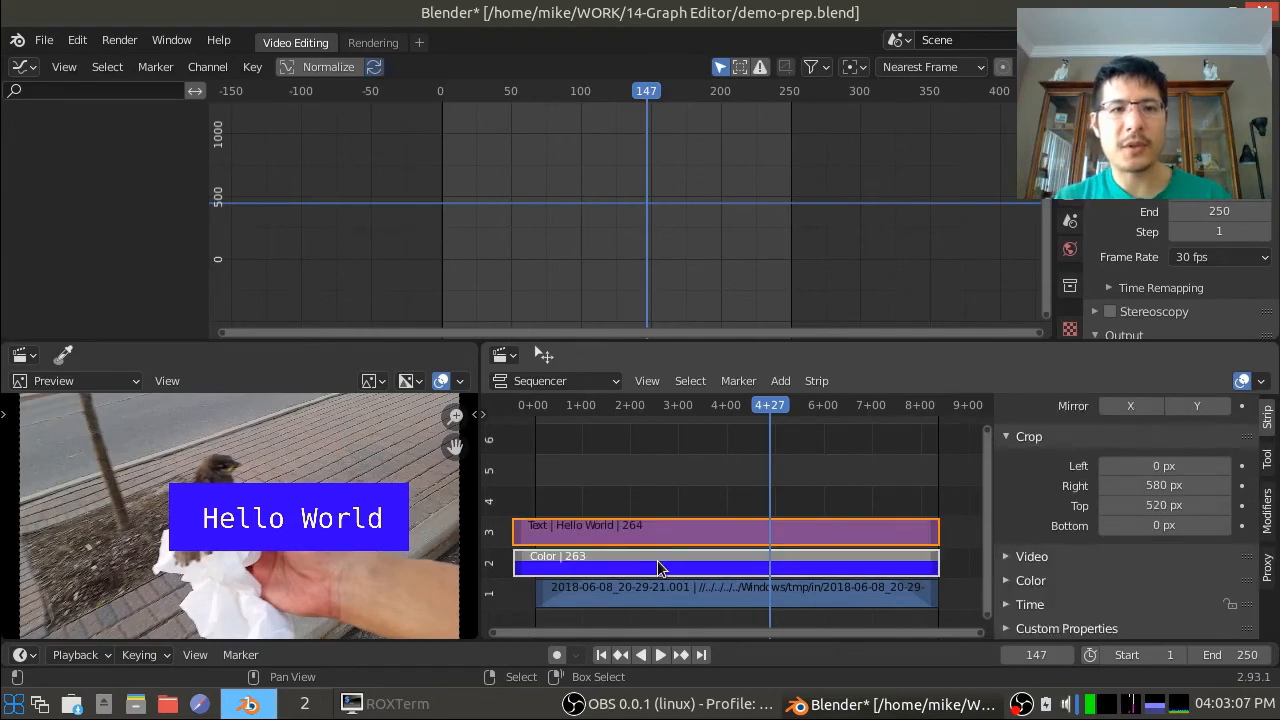
{"action": "left_click", "coordinate": [816, 381]}
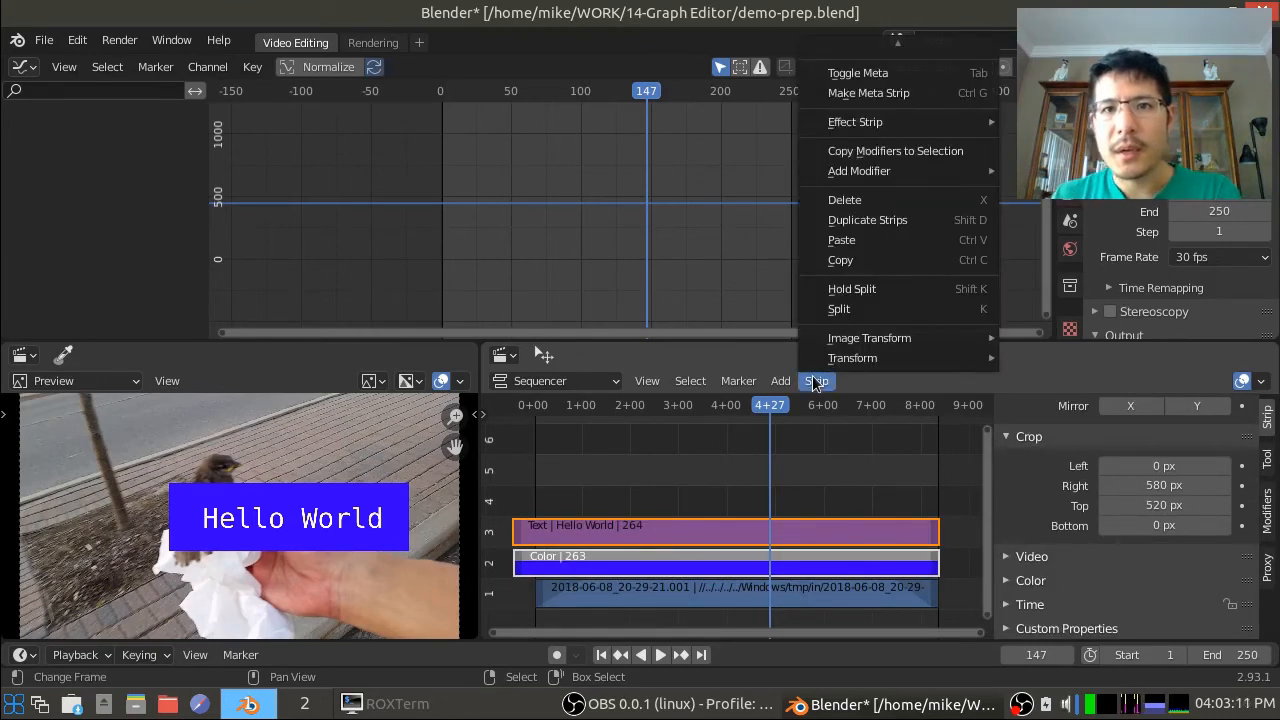
{"action": "left_click", "coordinate": [923, 91]}
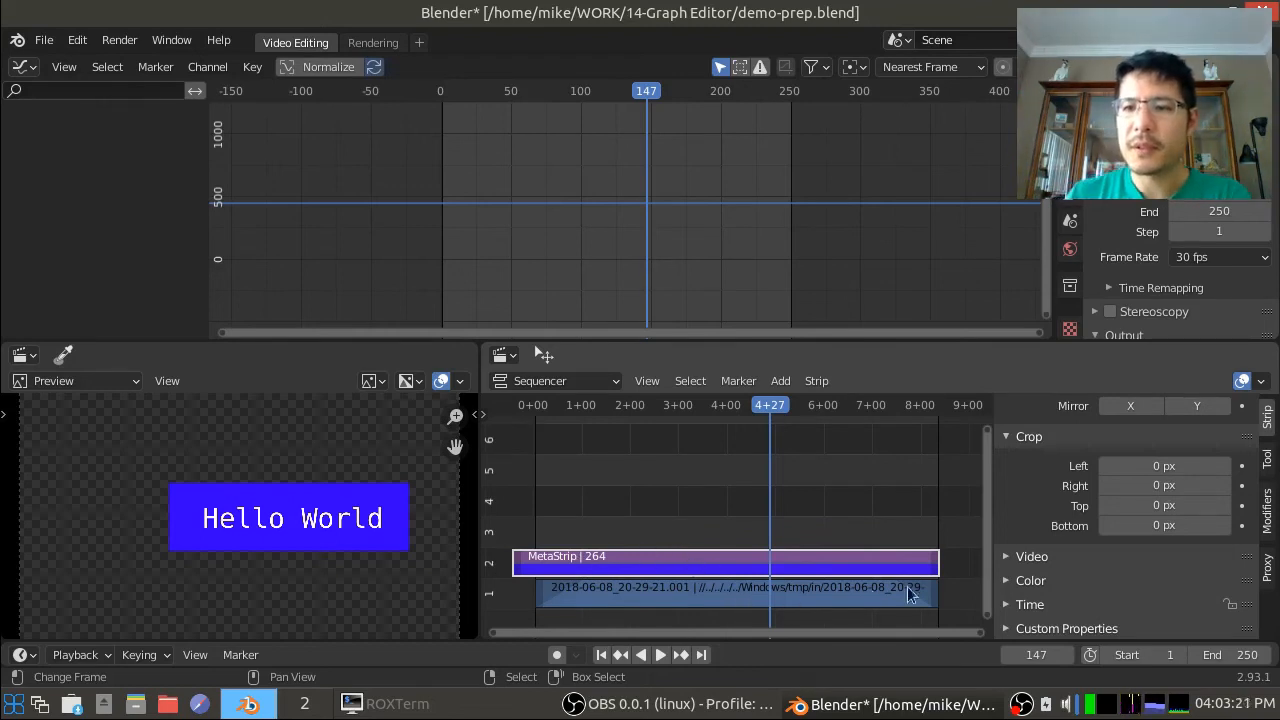
- Set the meta strip's blend mode to Over Drop and scrub the timeline to check the overlay on the video
{"action": "scroll", "coordinate": [1197, 552], "scroll_direction": "up", "scroll_amount": 8}
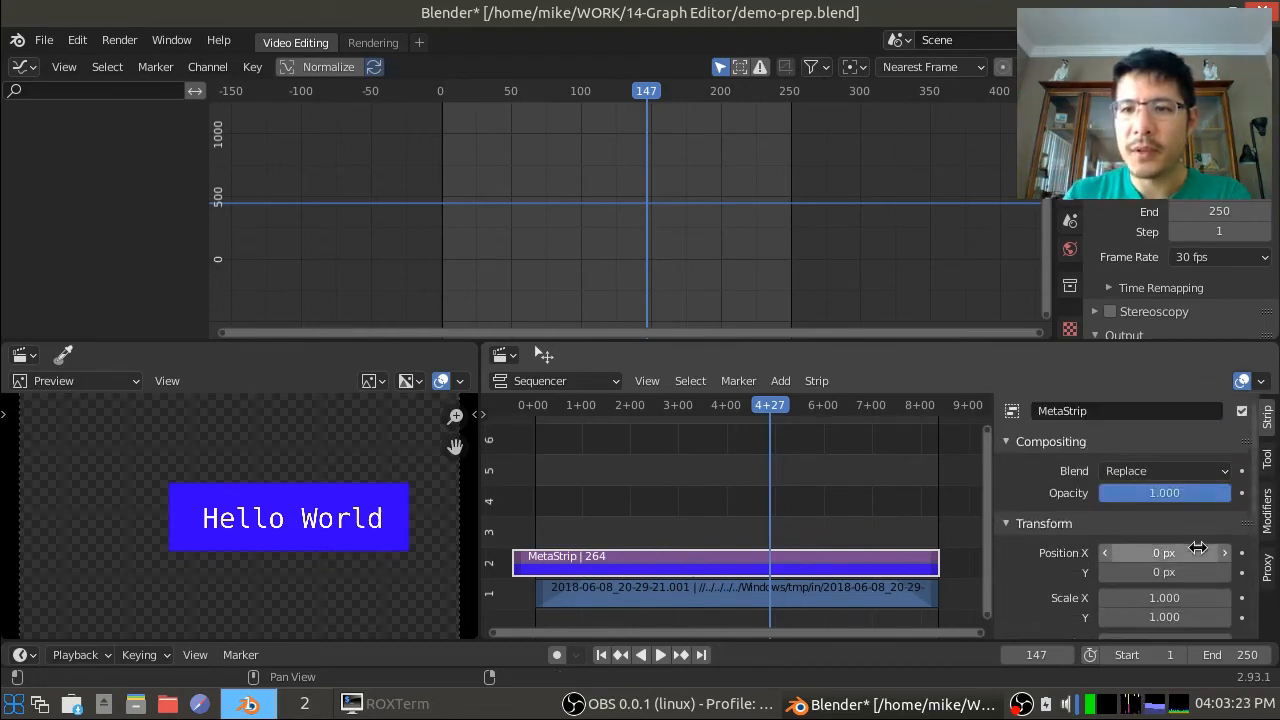
{"action": "left_click", "coordinate": [1154, 470]}
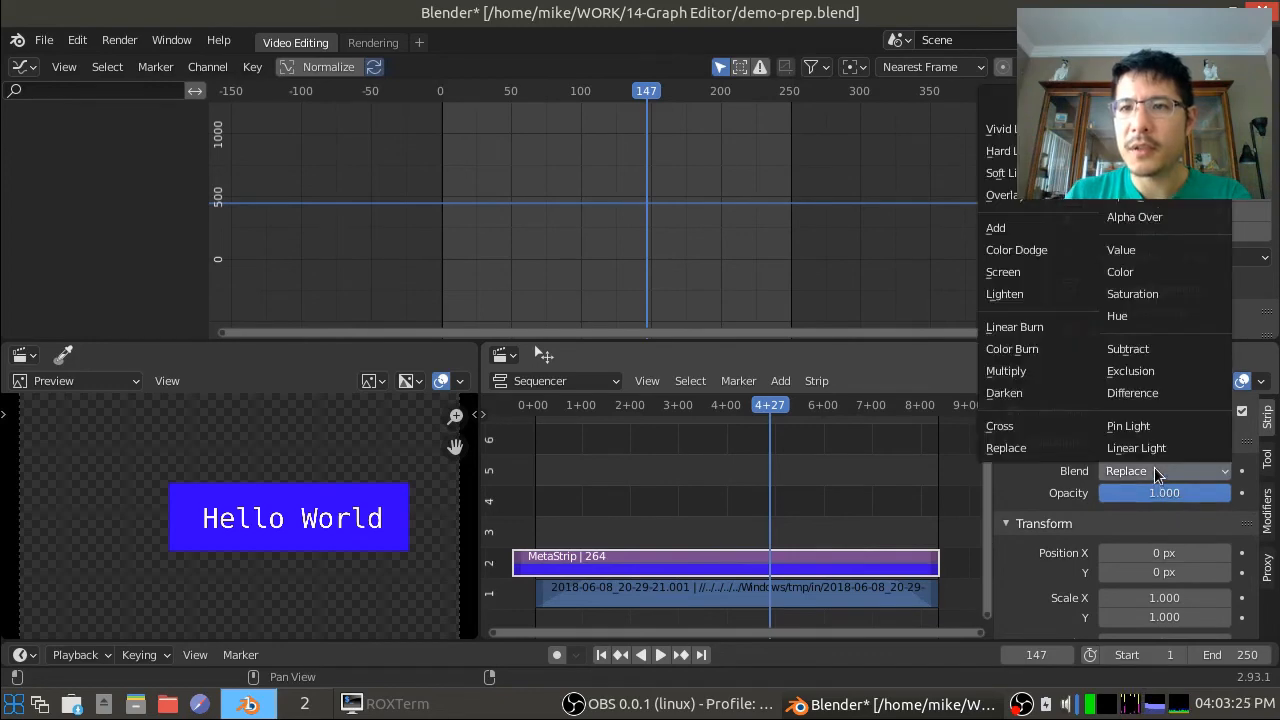
{"action": "left_click", "coordinate": [1132, 151]}
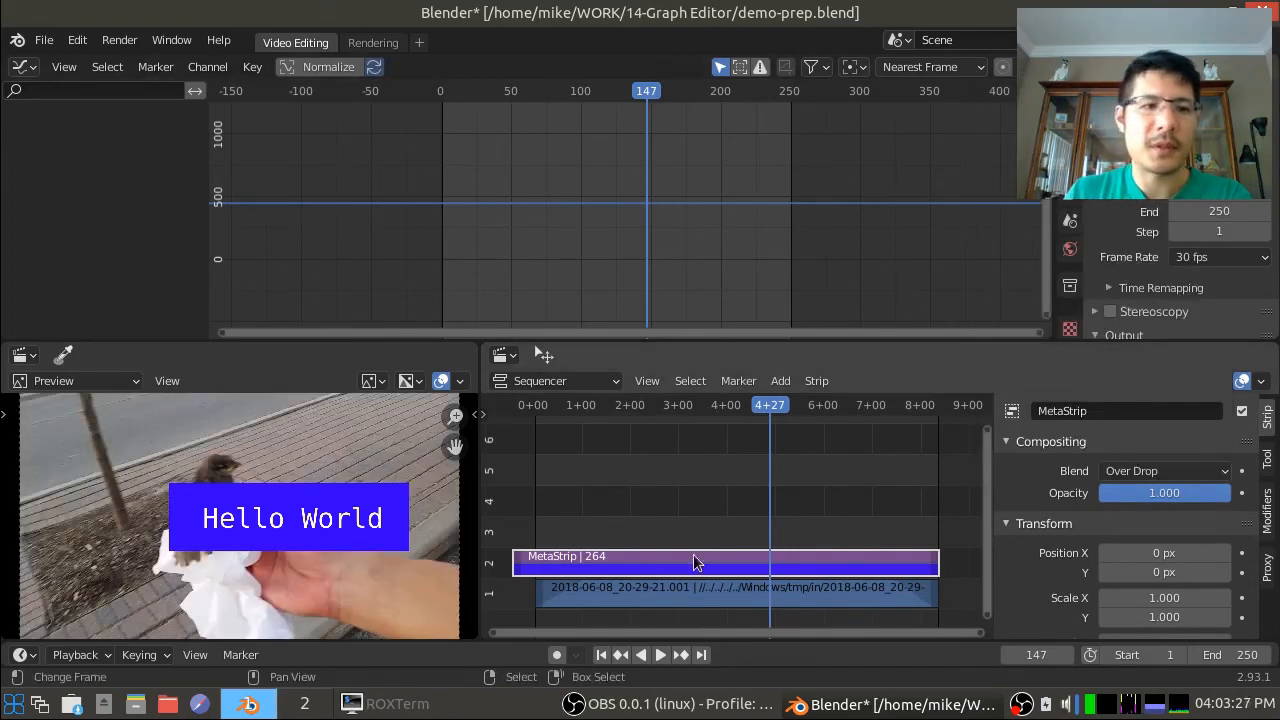
{"action": "left_click", "coordinate": [629, 521]}
{"action": "key", "text": "space"}
{"action": "left_click_drag", "start_coordinate": [629, 521], "coordinate": [554, 525]}
{"action": "left_click_drag", "start_coordinate": [636, 533], "coordinate": [675, 532]}
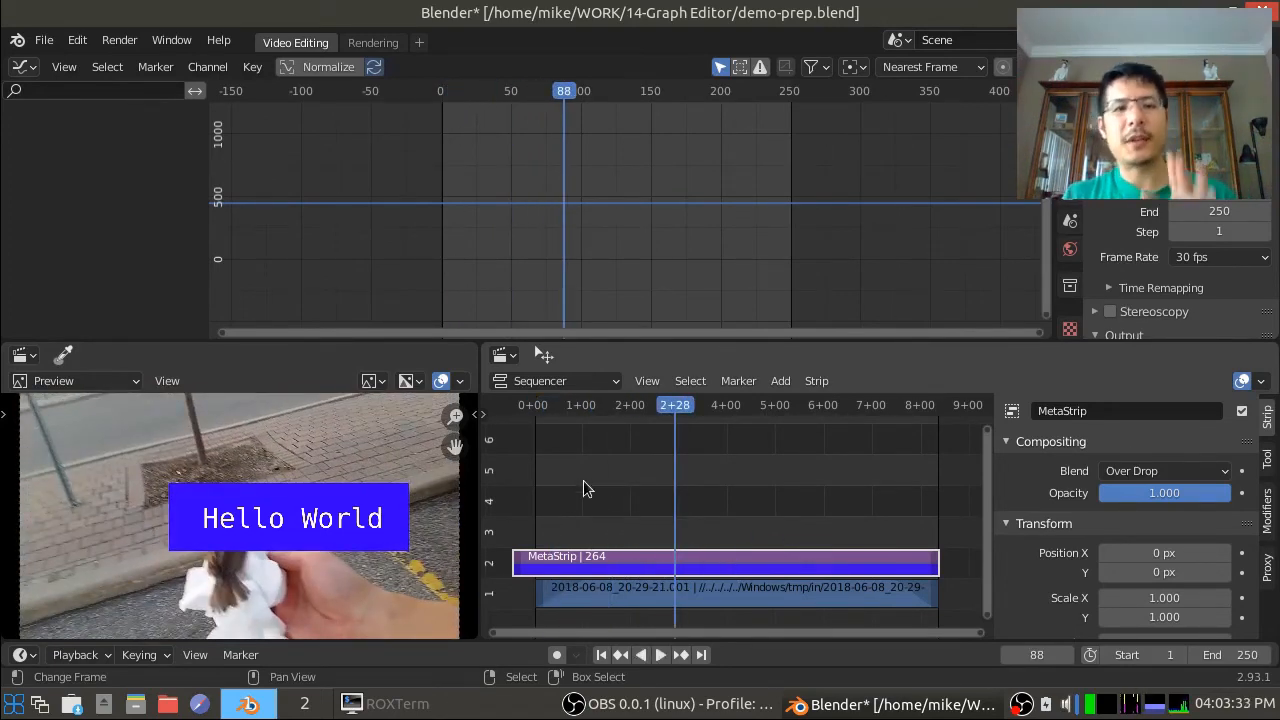
- Keyframe the meta strip's Position X at 0 px on frame 43 and at 620 px on frame 164
{"action": "left_click_drag", "start_coordinate": [583, 480], "coordinate": [602, 479]}
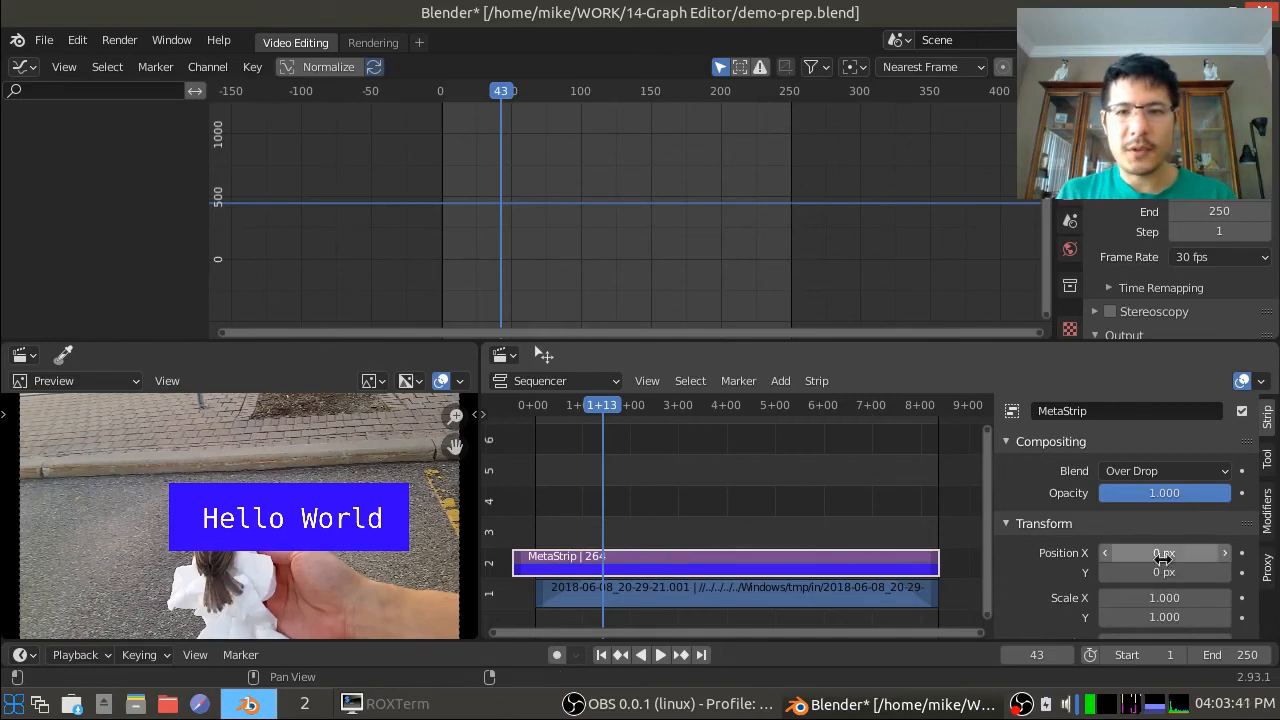
{"action": "key", "text": "i"}
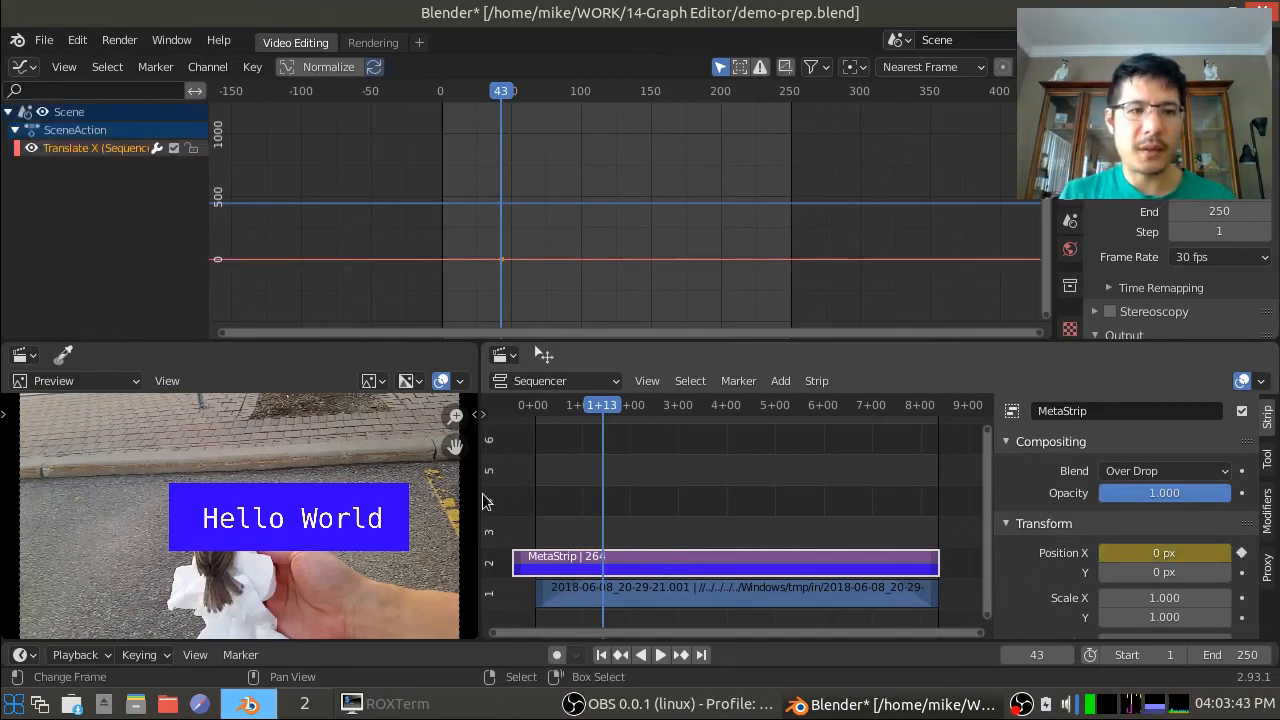
{"action": "left_click", "coordinate": [798, 512]}
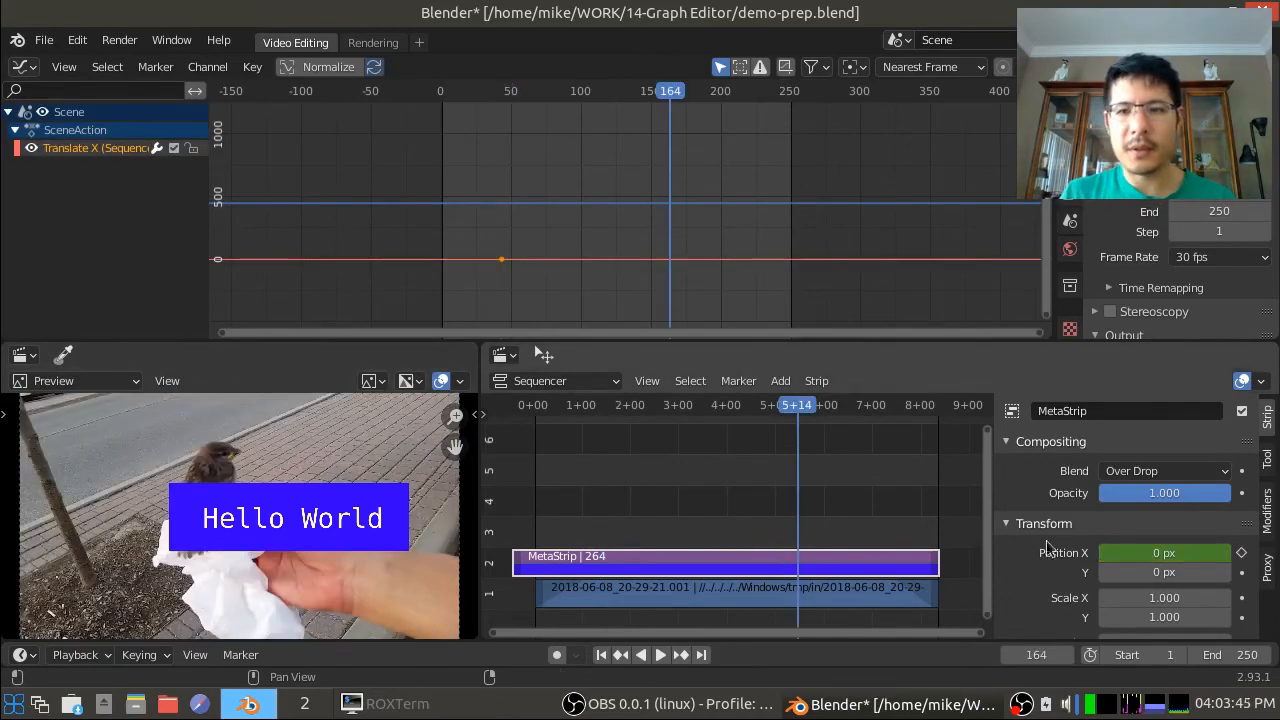
{"action": "mouse_move", "coordinate": [1164, 553]}
{"action": "left_mouse_down"}
{"action": "mouse_move", "coordinate": [1272, 553]}
{"action": "mouse_move", "coordinate": [1150, 549]}
{"action": "left_mouse_up"}
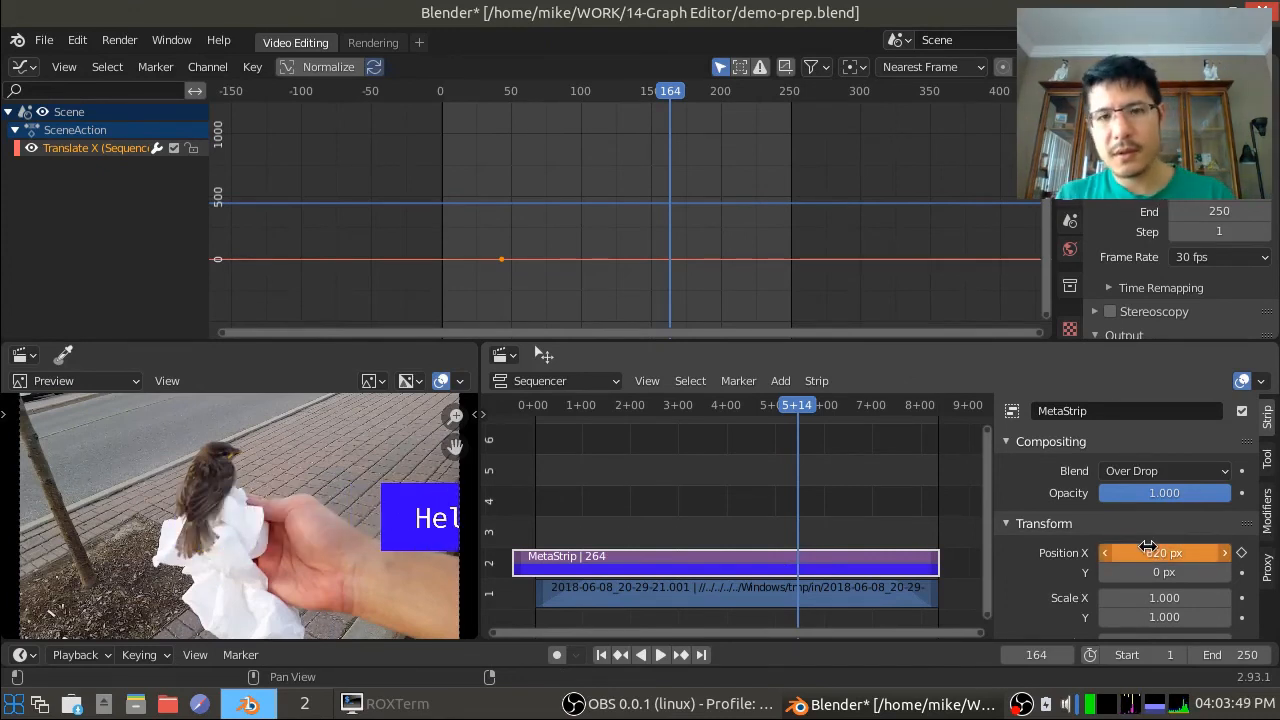
{"action": "key", "text": "i"}
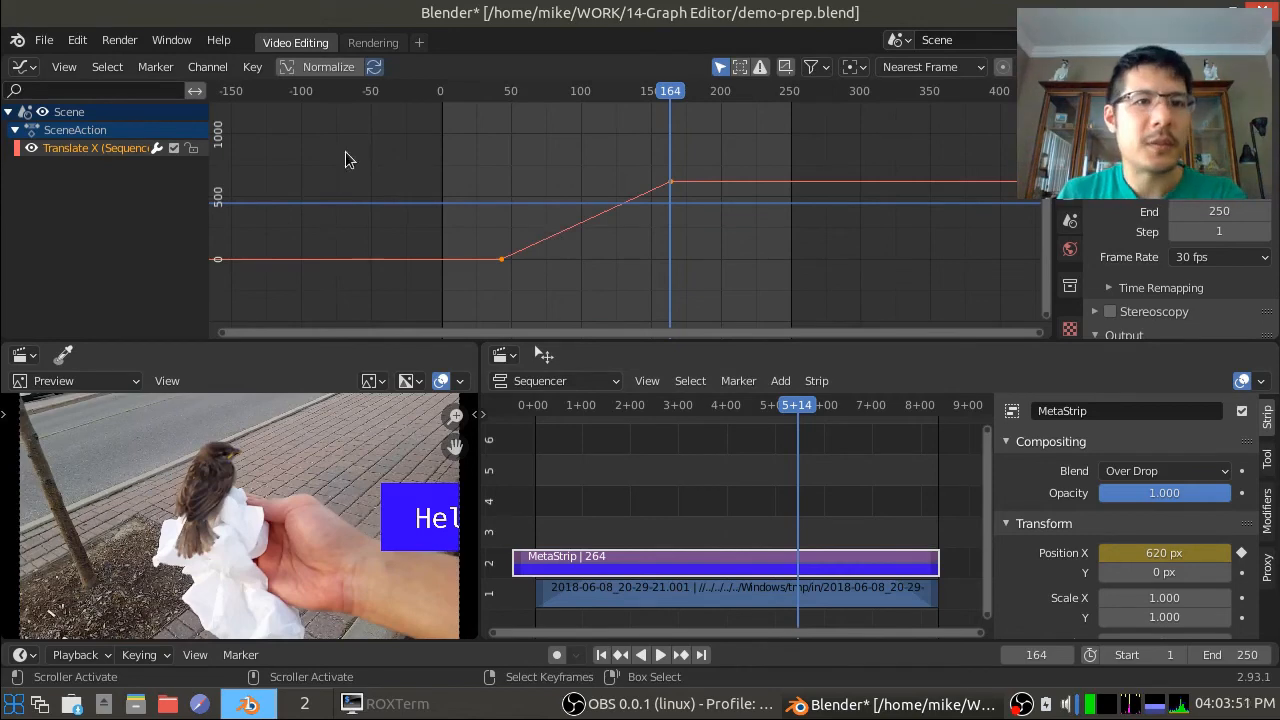
- Set the meta strip's Translate X curve to linear extrapolation and play the animation from frame 1
{"action": "left_click", "coordinate": [200, 68]}
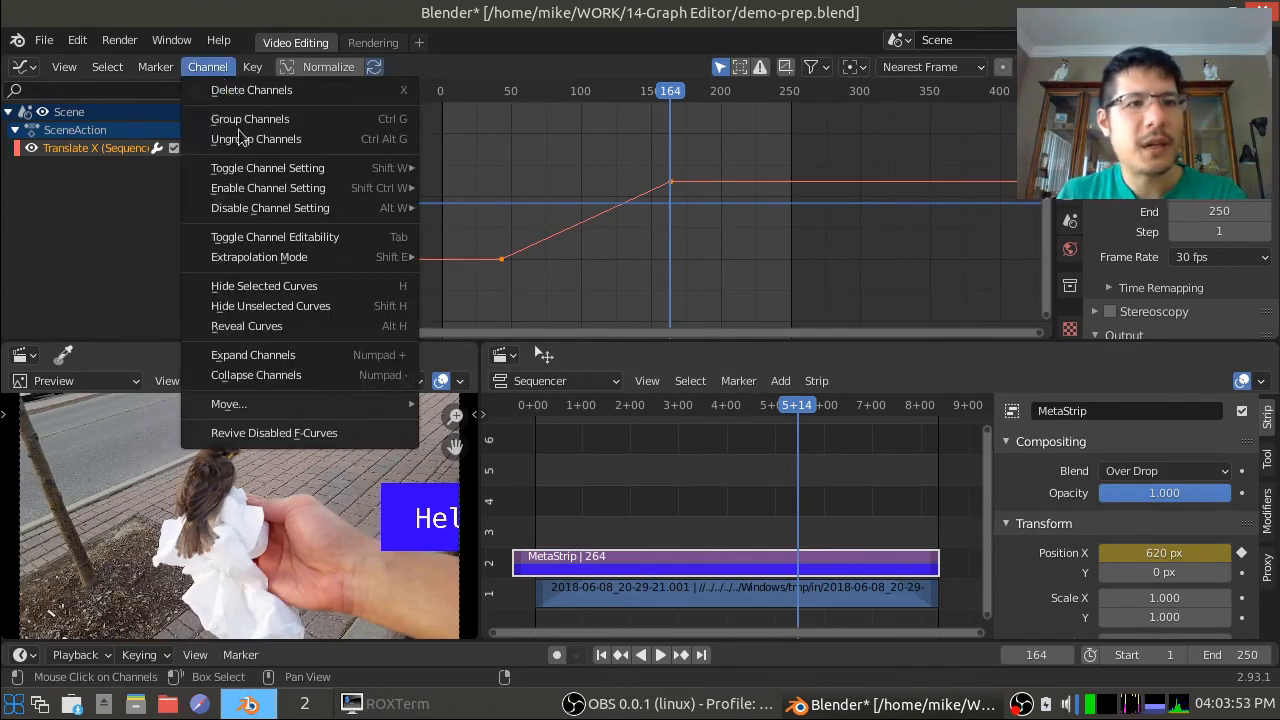
{"action": "mouse_move", "coordinate": [282, 257]}
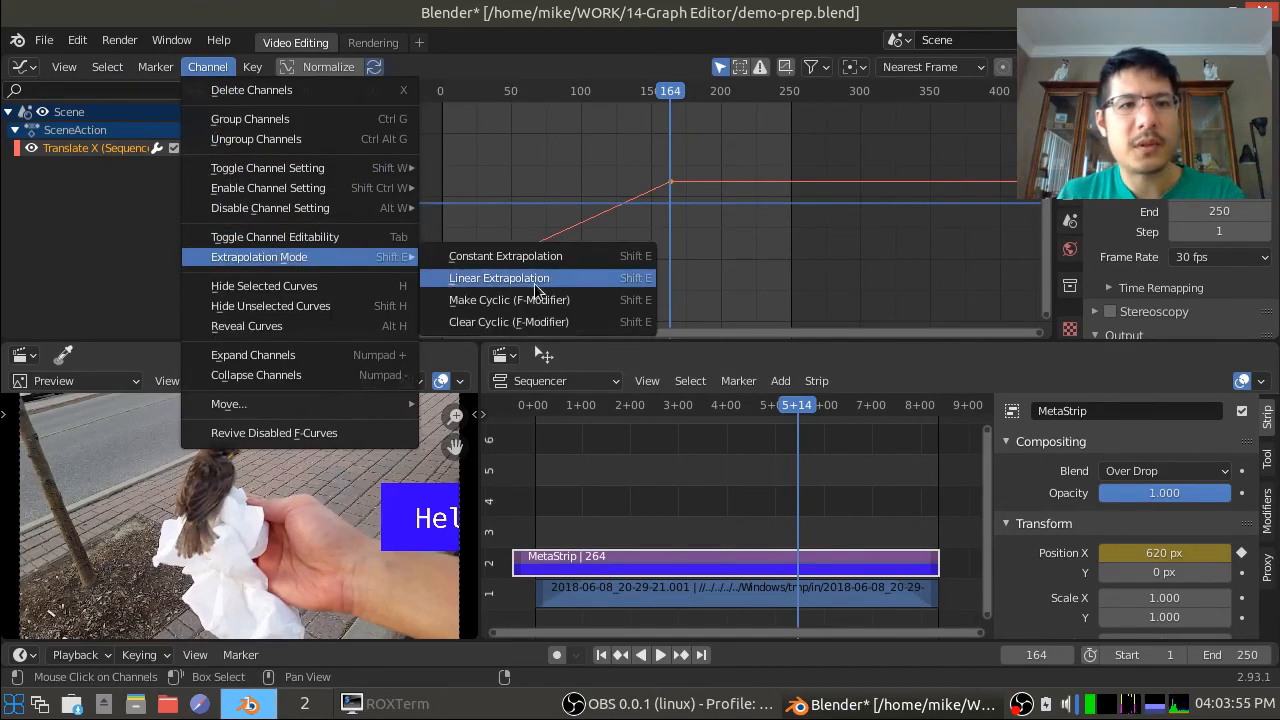
{"action": "left_click", "coordinate": [565, 287]}
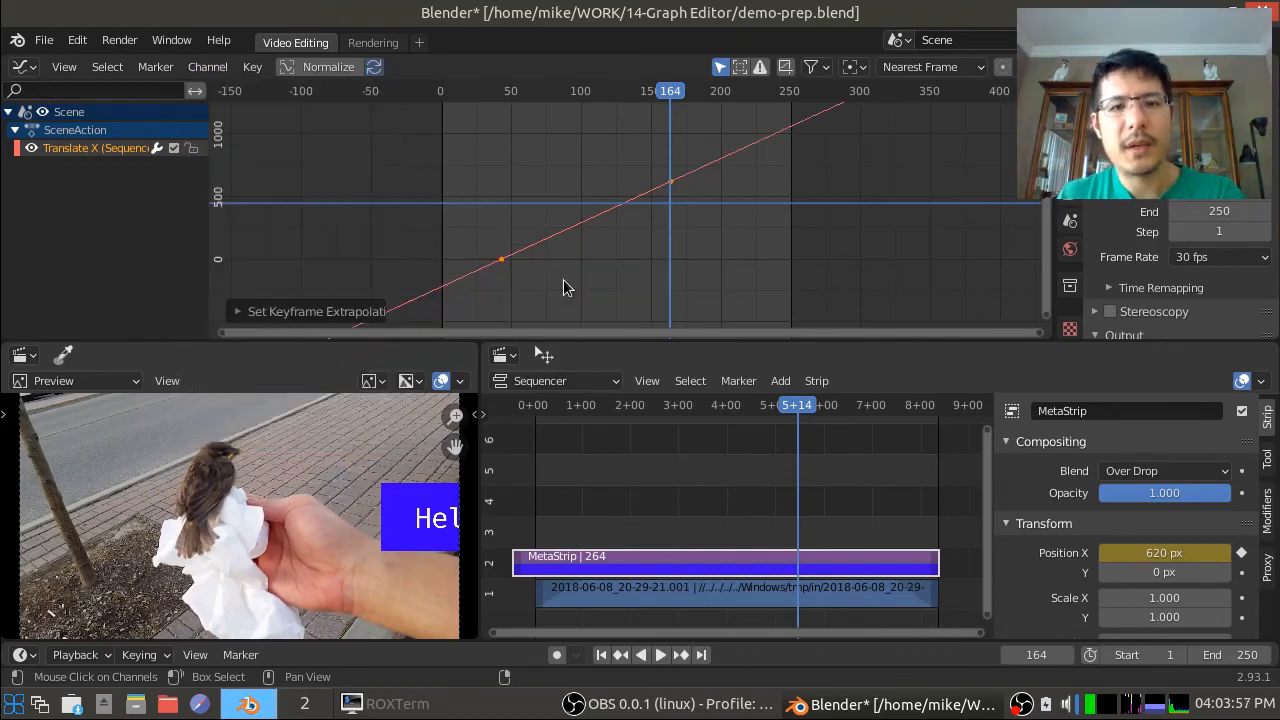
{"action": "left_click", "coordinate": [600, 655]}
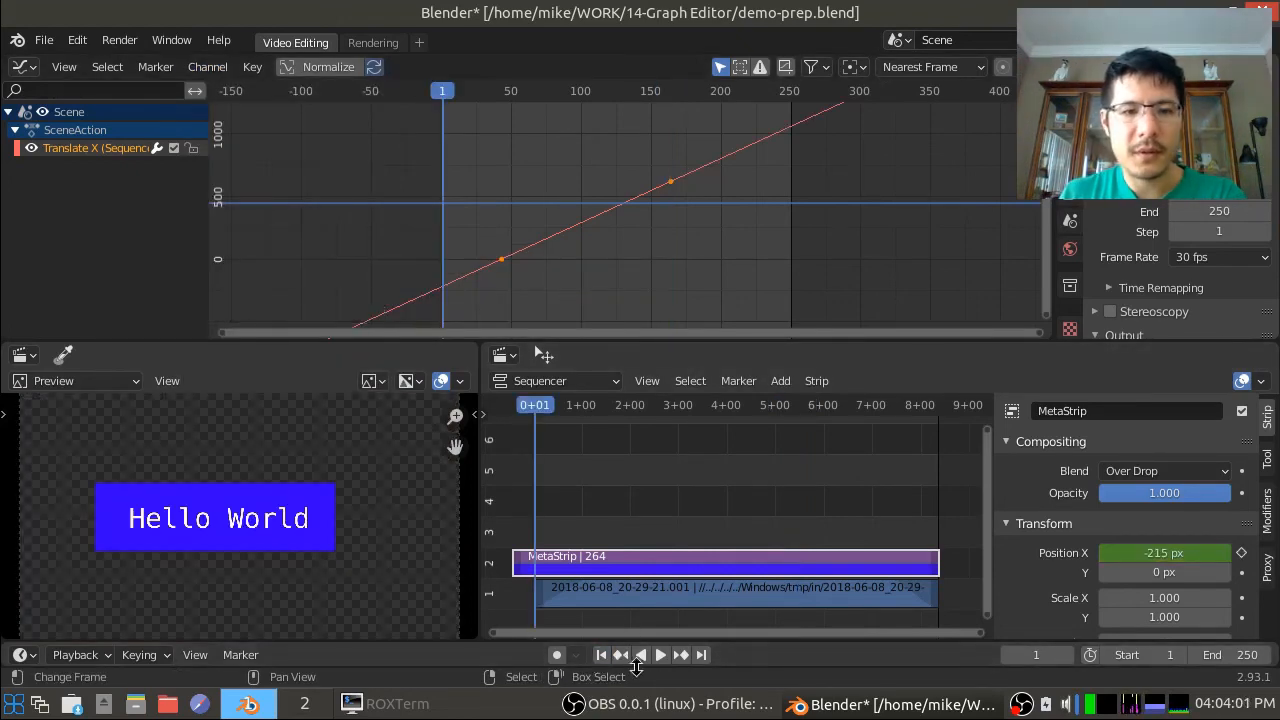
{"action": "left_click", "coordinate": [668, 655]}
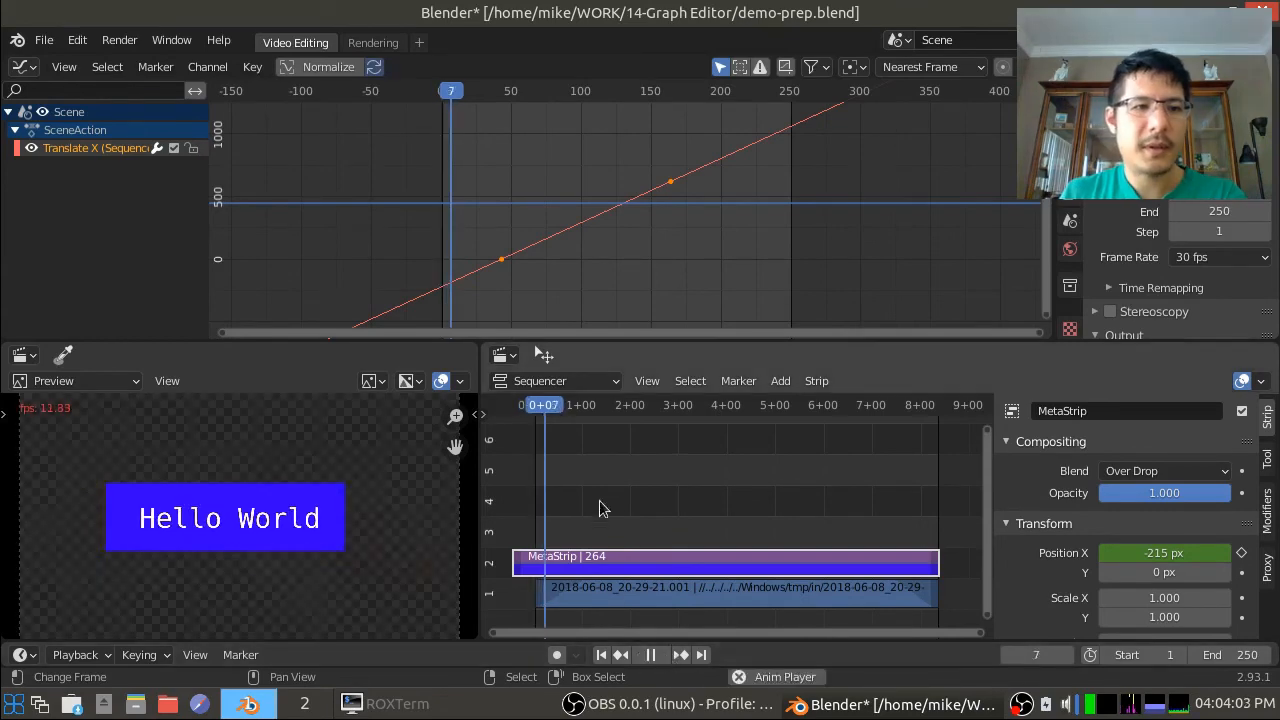